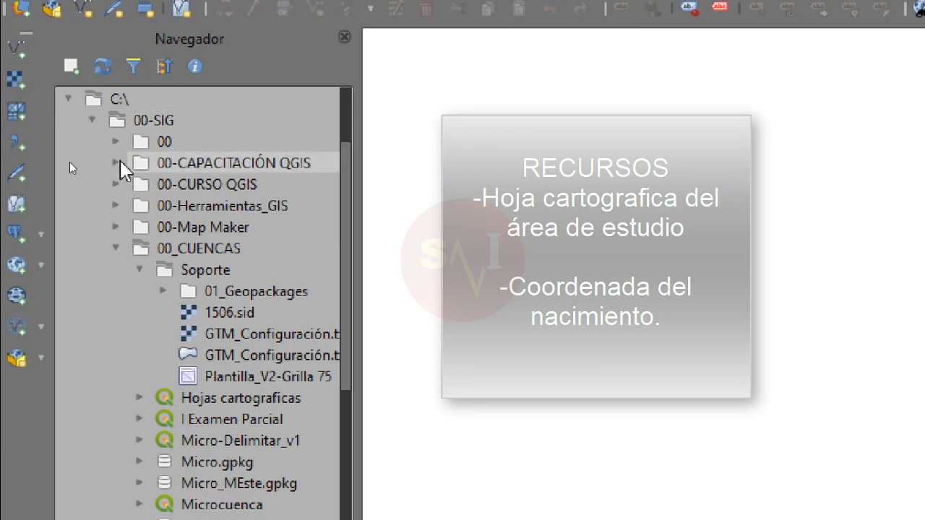
Add the 1506.sid raster from the browser's Soporte folder to the map canvas
click(217, 318)
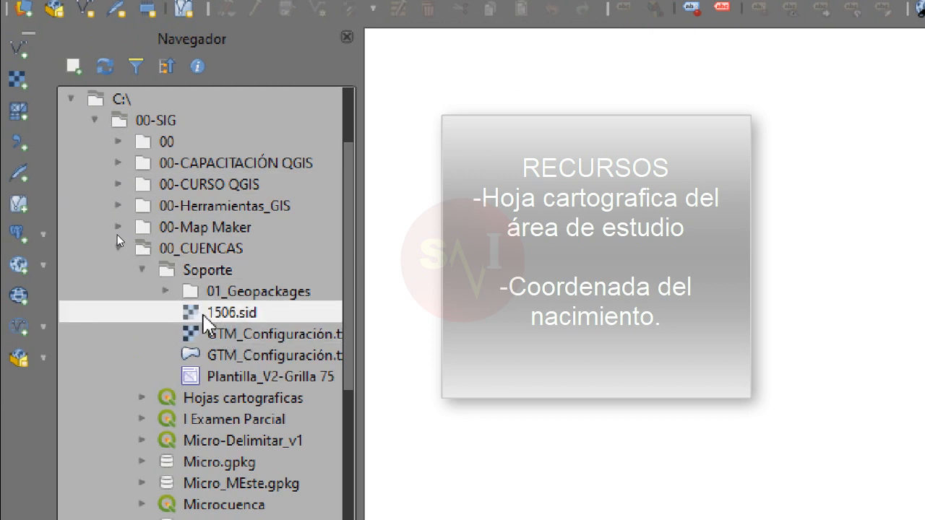
drag(210, 315, 350, 215)
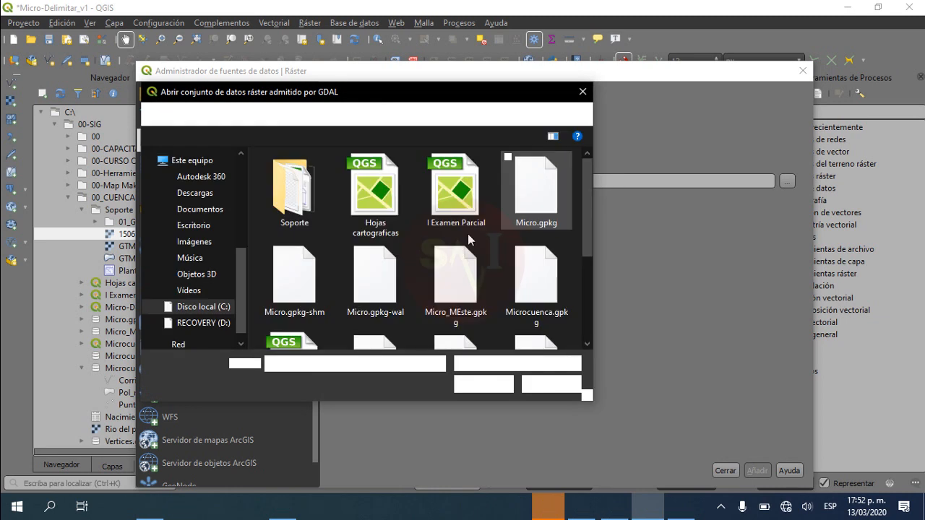
Load 1506.sid from 00_CUENCAS\Soporte as a raster layer through the data source manager
mouse_move(588, 199)
mouse_down()
mouse_move(593, 276)
mouse_move(600, 190)
mouse_up()
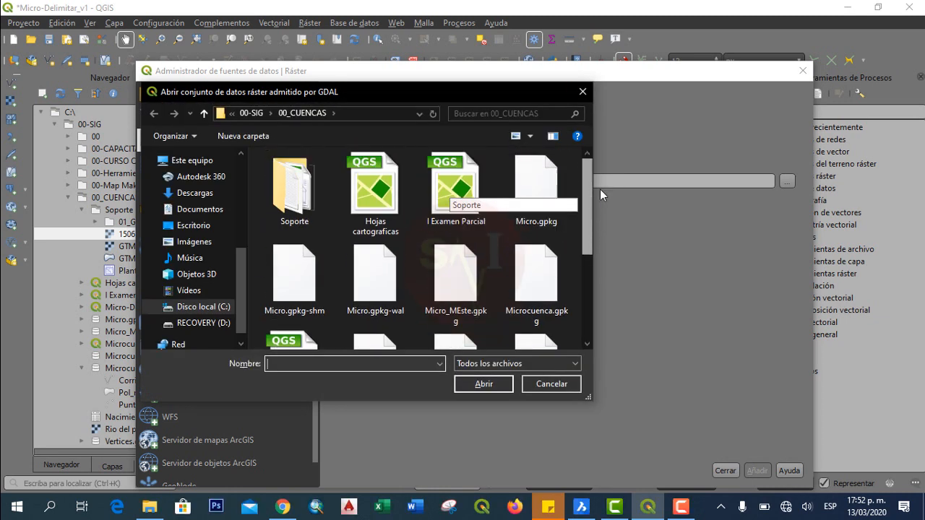
double_click(315, 209)
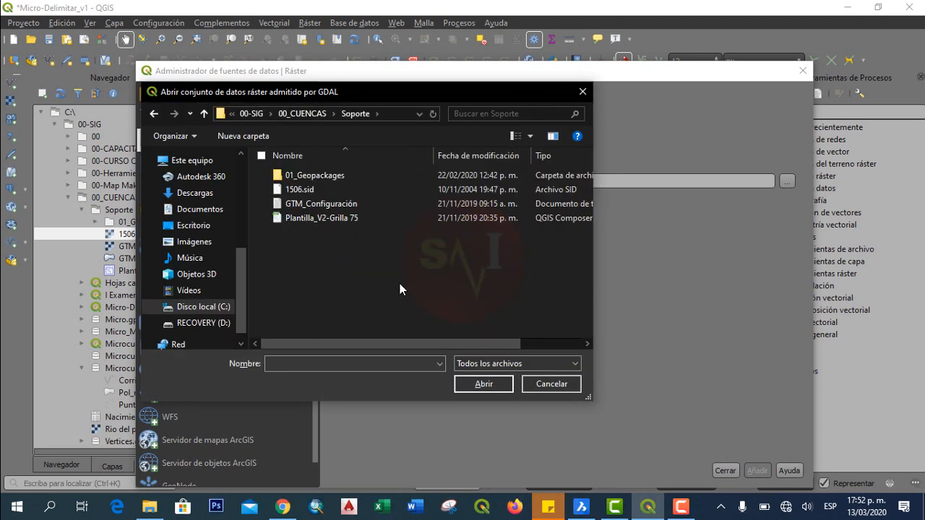
click(320, 192)
click(473, 383)
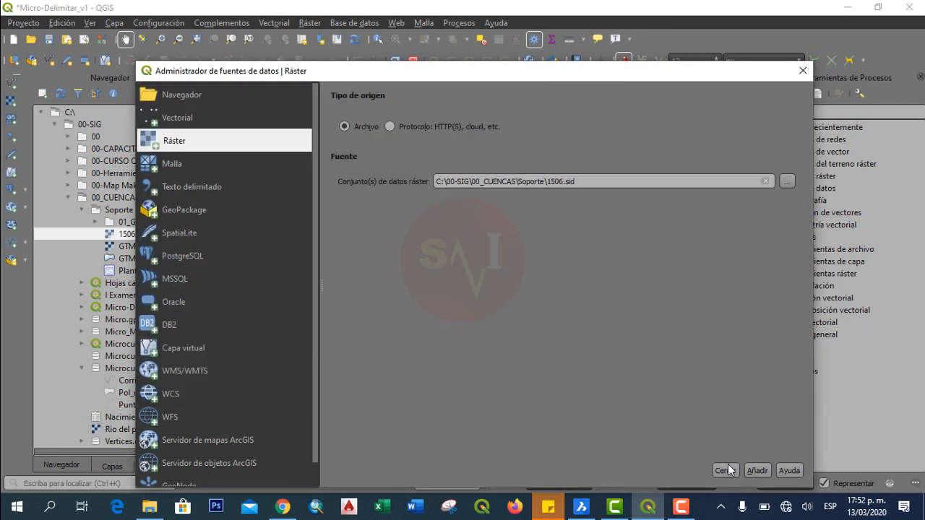
click(745, 470)
click(725, 470)
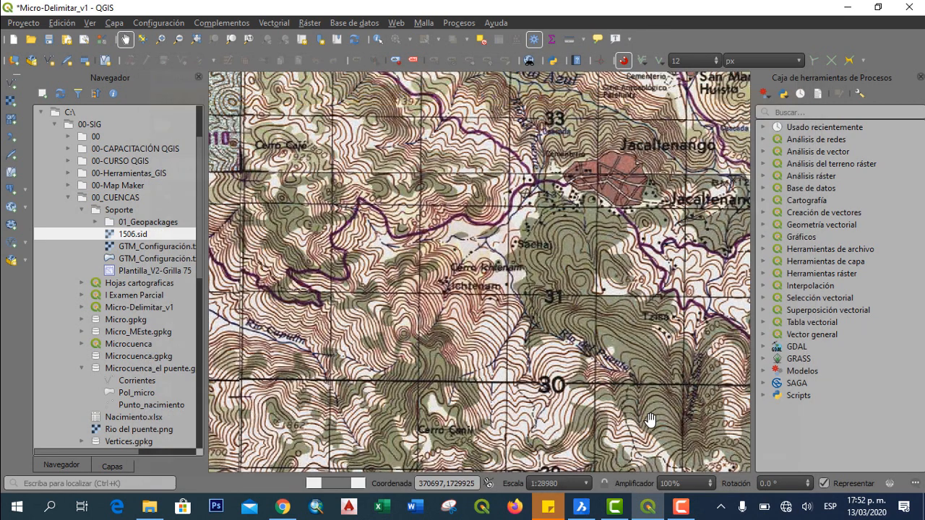
Turn on the Punto_nacimiento layer and look closely at the spring point on the map
click(119, 464)
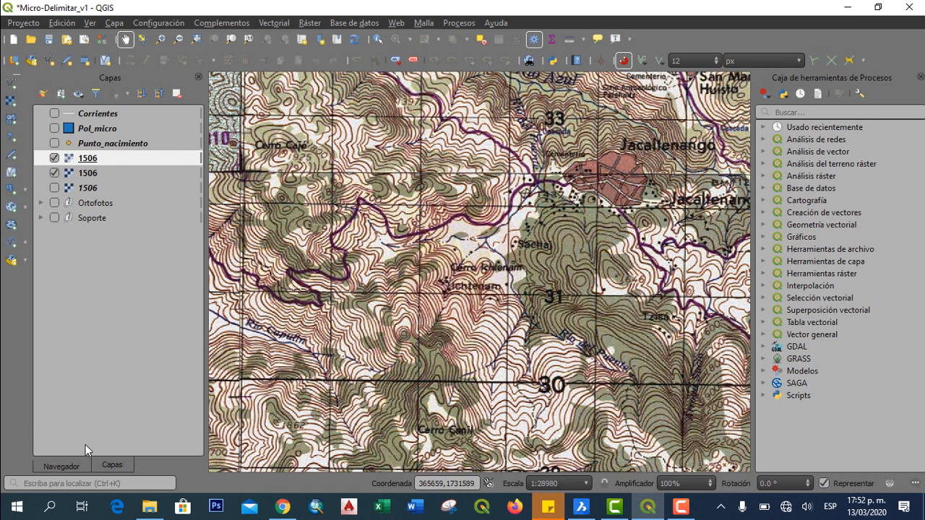
click(55, 143)
click(113, 144)
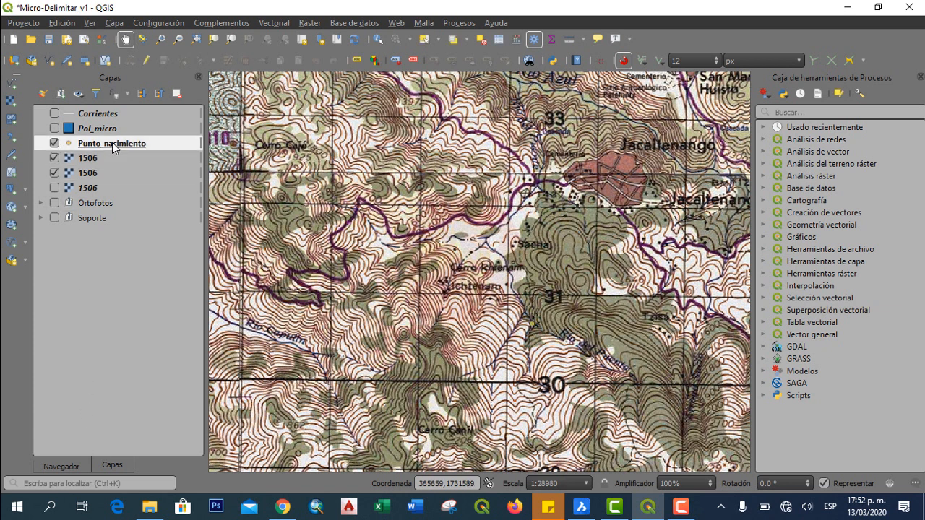
scroll(534, 328, up, 2)
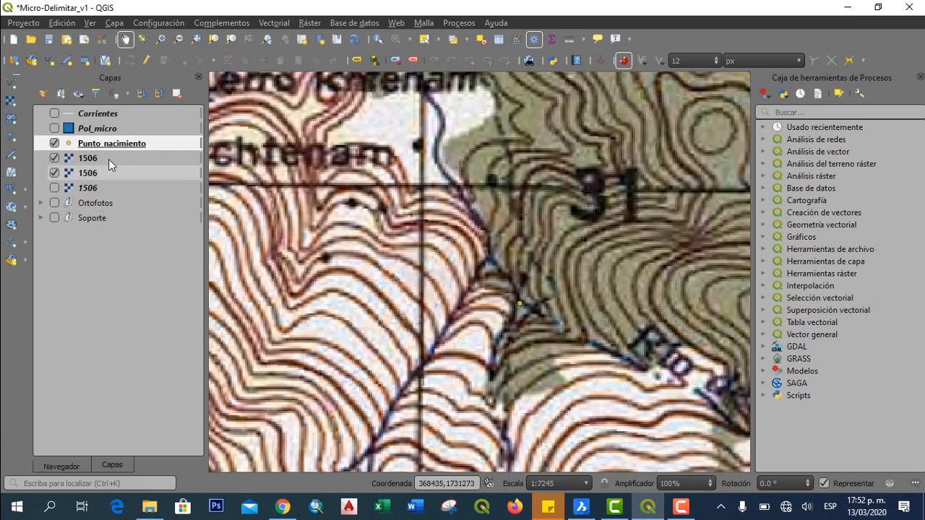
Zoom the map to the extent of the Pol_micro layer
click(106, 130)
right_click(107, 130)
click(129, 135)
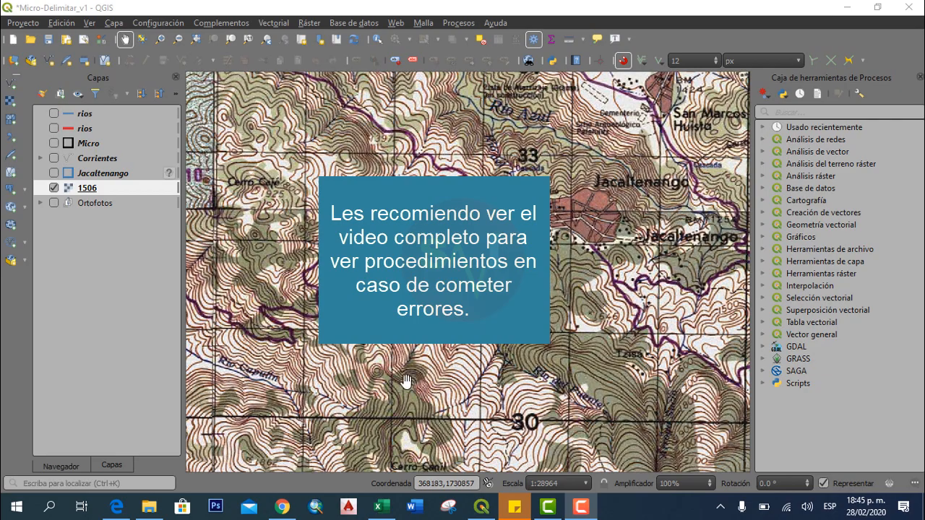
Switch to the Excel workbook and check the spring's X and Y coordinates in cells A2 and B2
click(381, 515)
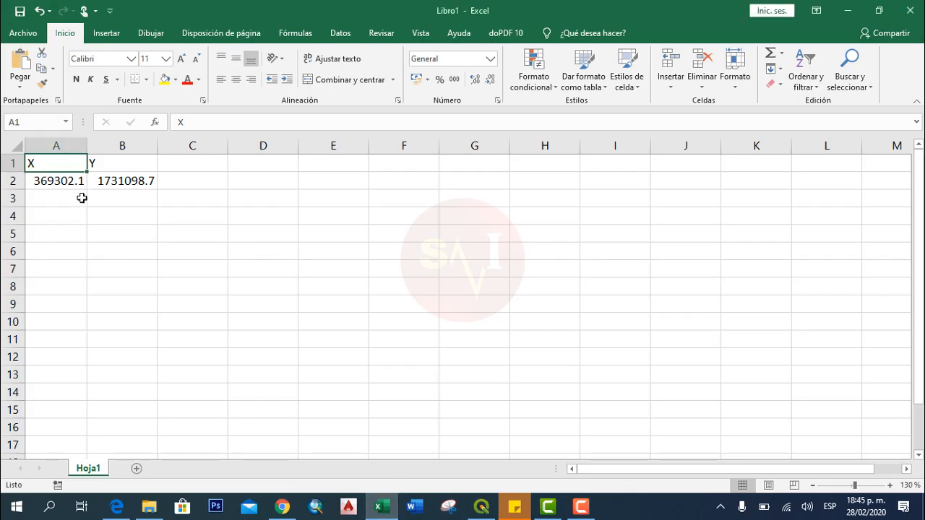
click(56, 182)
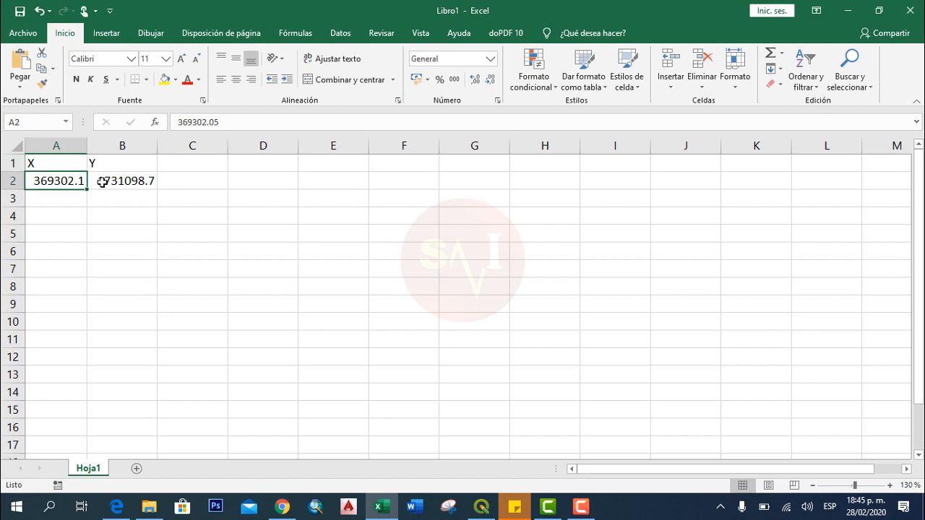
click(103, 181)
click(61, 181)
click(109, 181)
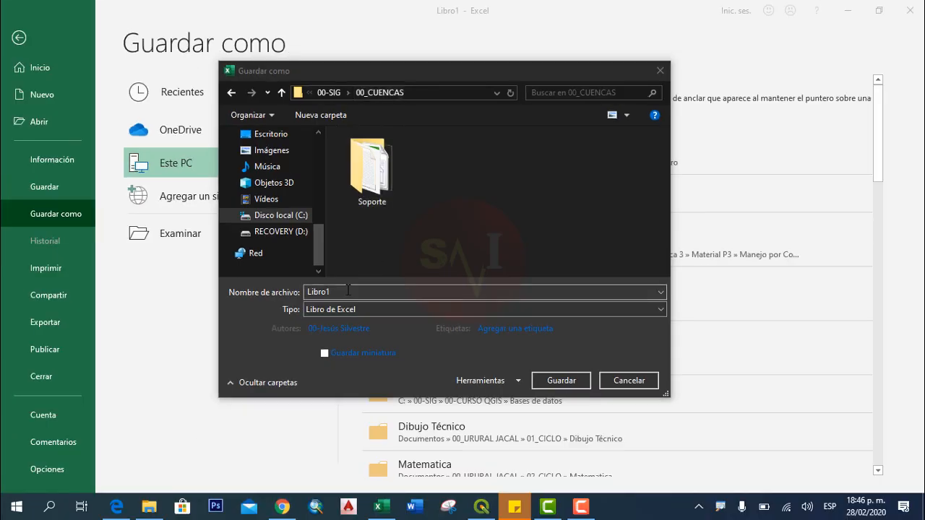
Save the workbook as Nacimiento, an Excel workbook in the 00_CUENCAS folder
click(347, 290)
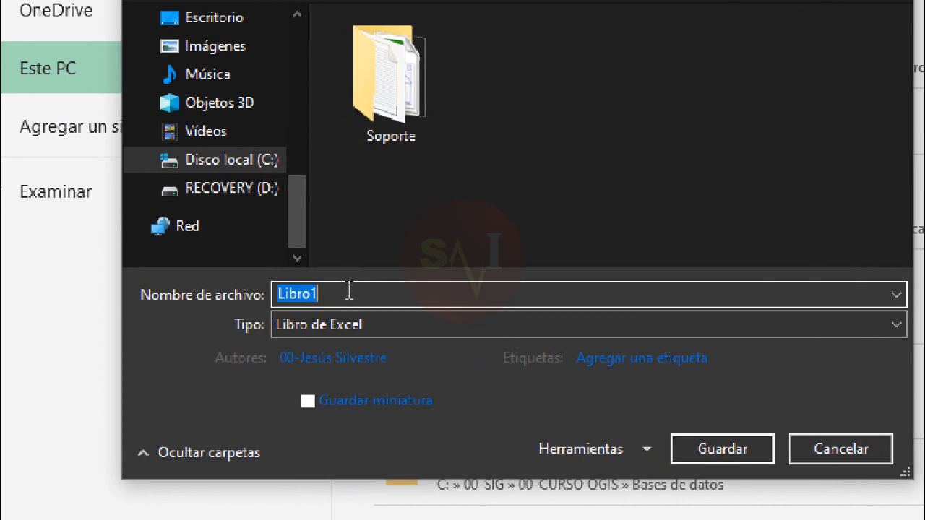
text(Nacimiento)
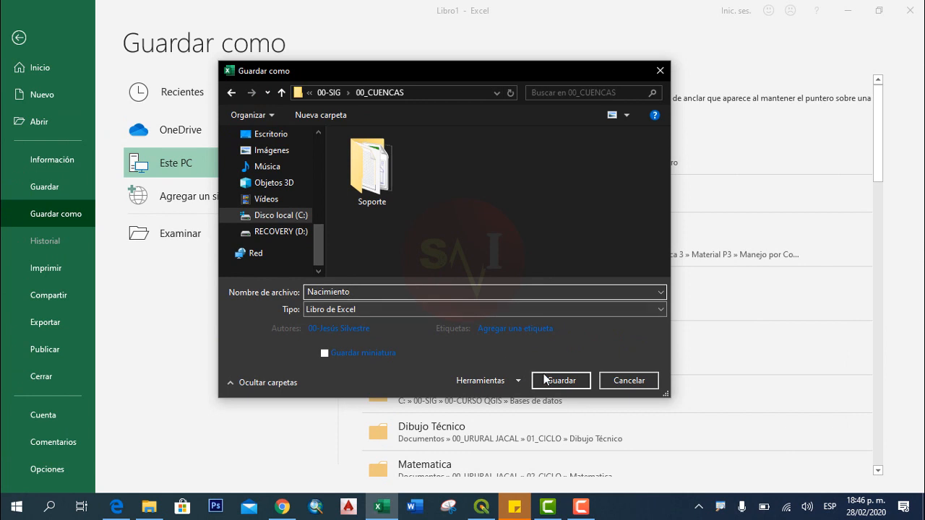
click(552, 381)
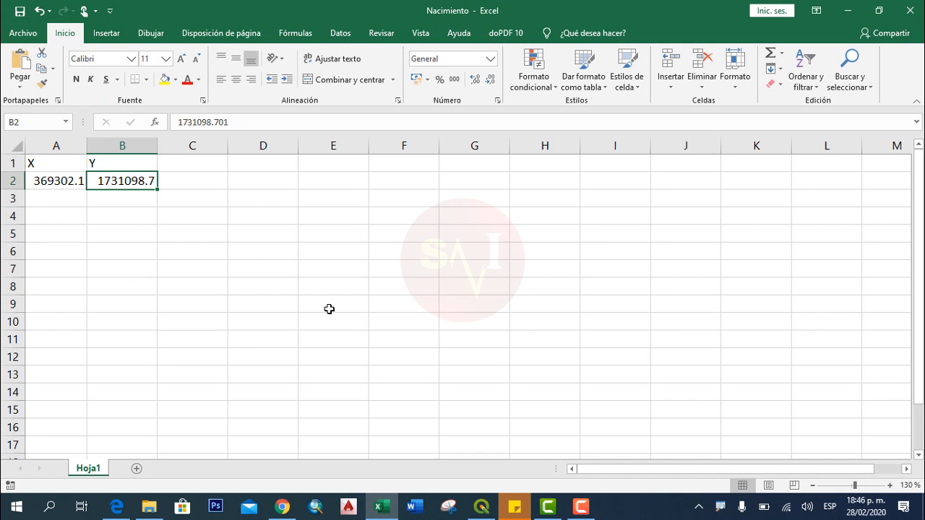
Switch to QGIS, search the processing toolbox for "puntos a partir de" and open Crear capa de puntos a partir de tabla
click(479, 506)
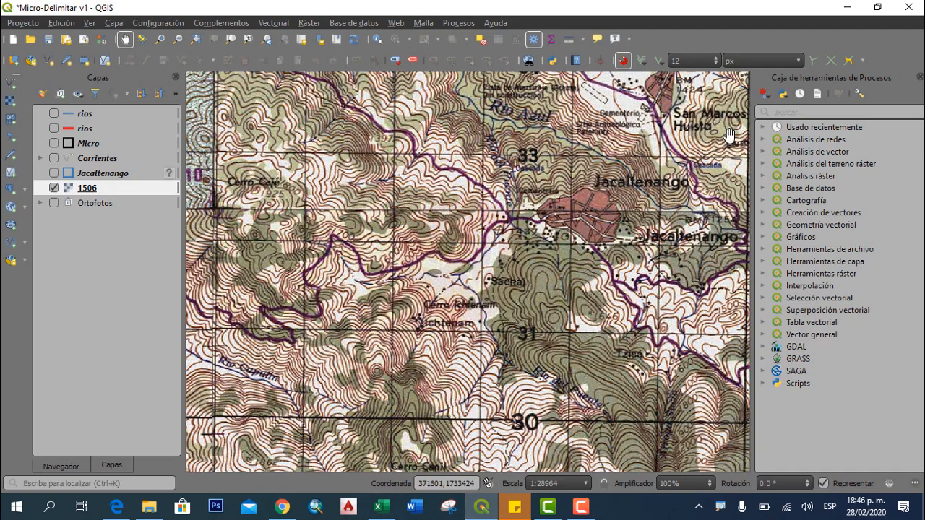
click(798, 113)
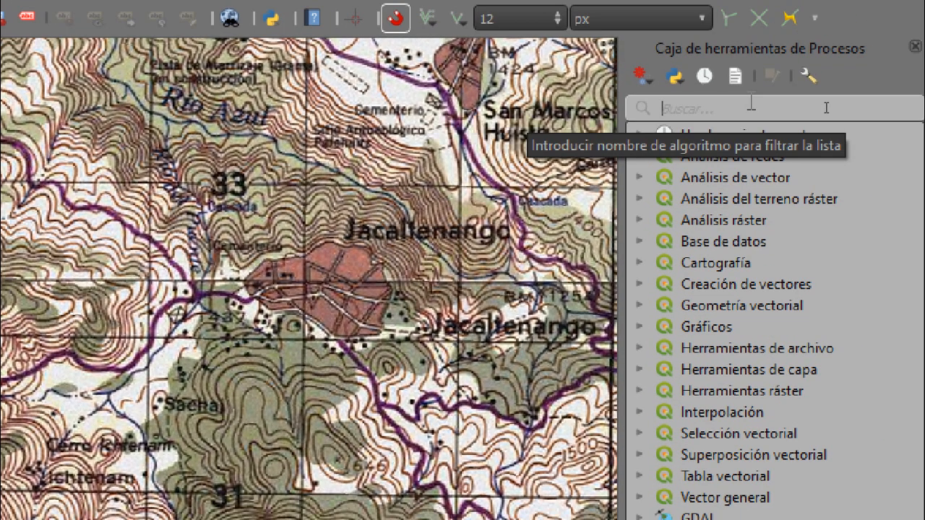
text(puntos a pa)
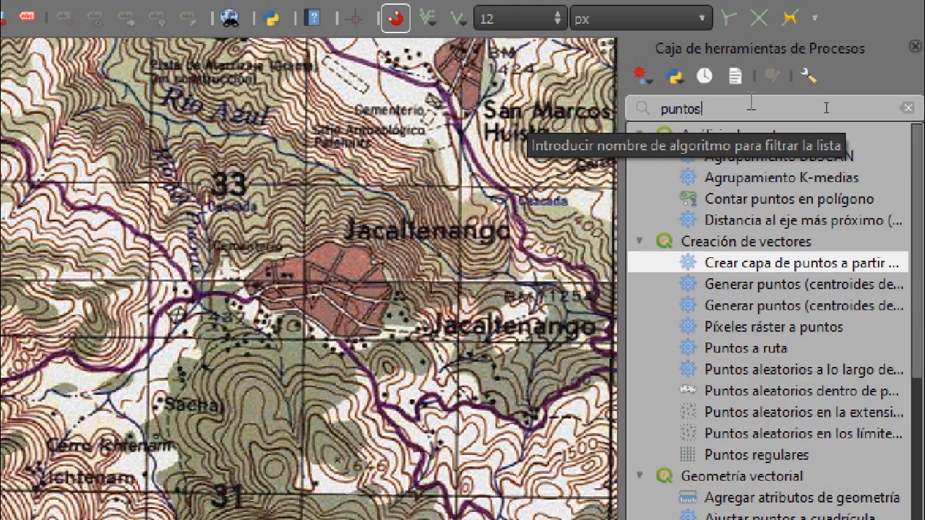
text(rtir de)
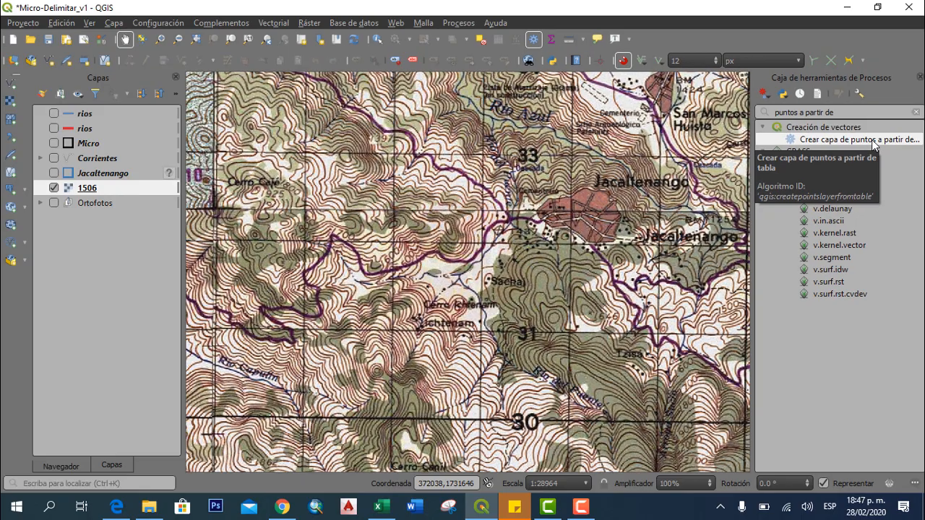
double_click(825, 157)
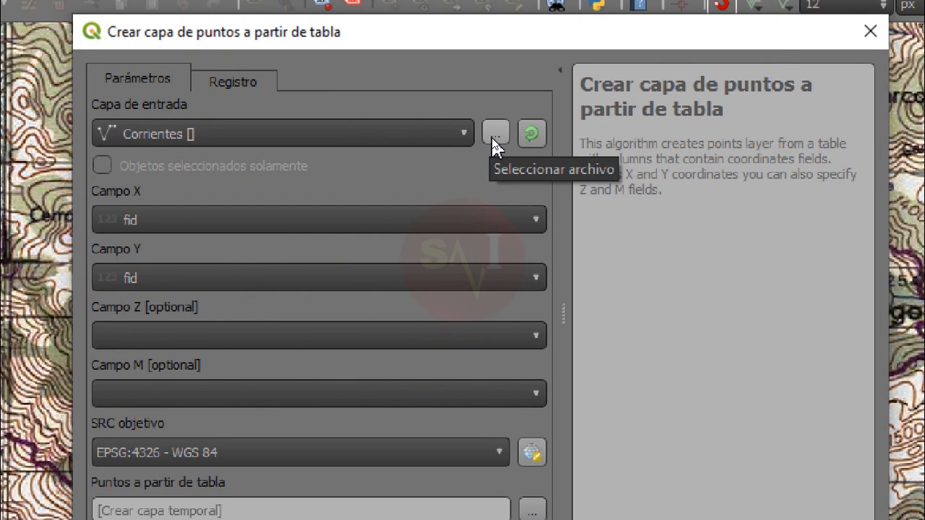
Choose the Nacimiento workbook in C:\00-SIG\00_CUENCAS as the input layer
click(496, 134)
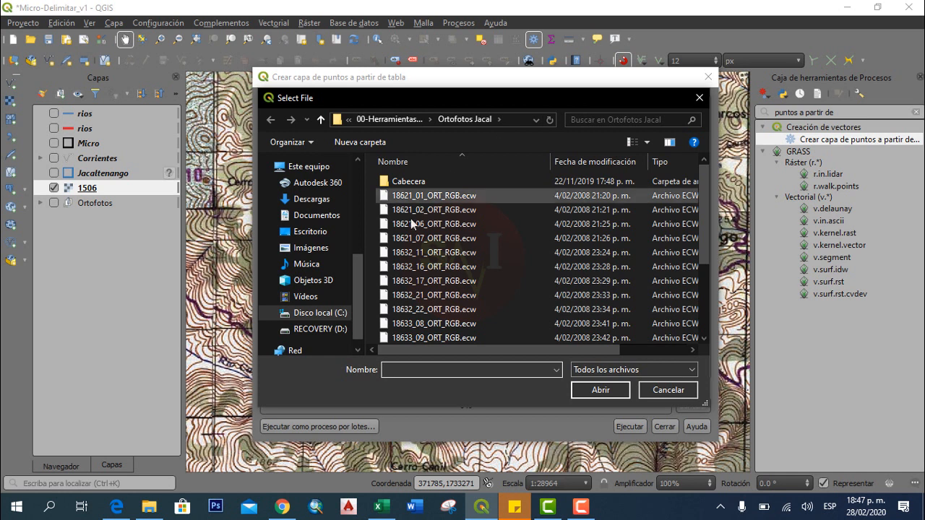
click(331, 313)
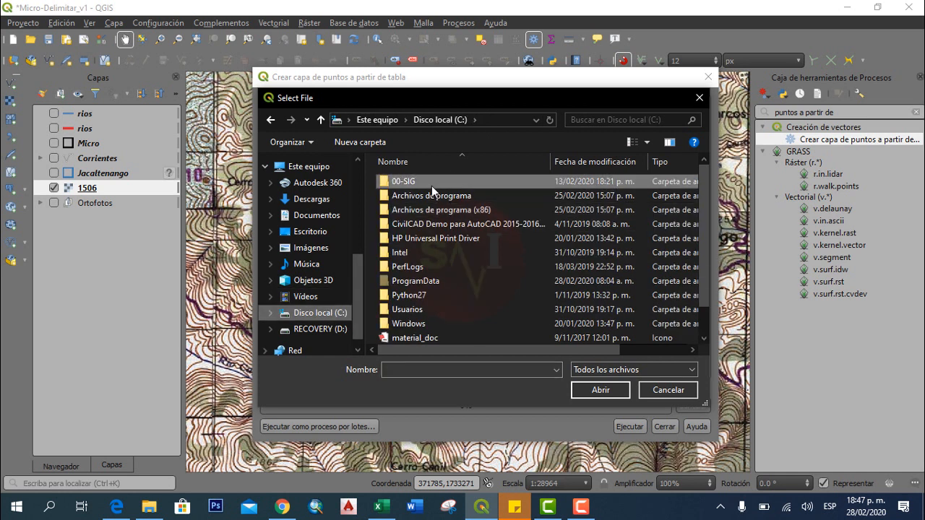
double_click(431, 182)
double_click(417, 195)
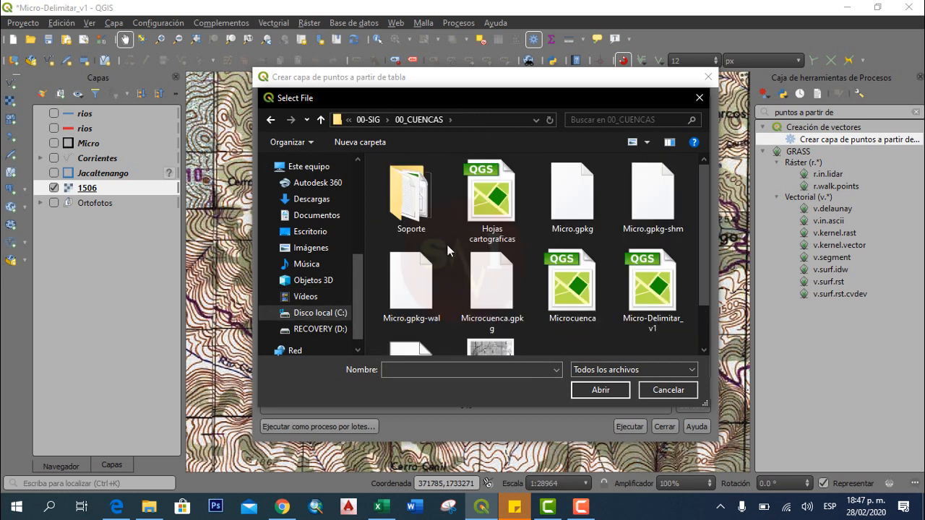
drag(699, 209, 702, 274)
click(423, 327)
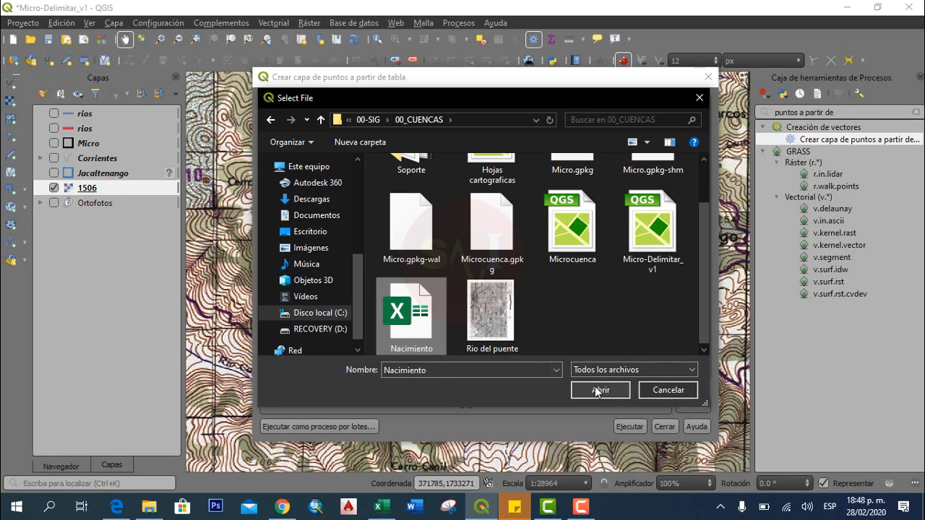
click(733, 441)
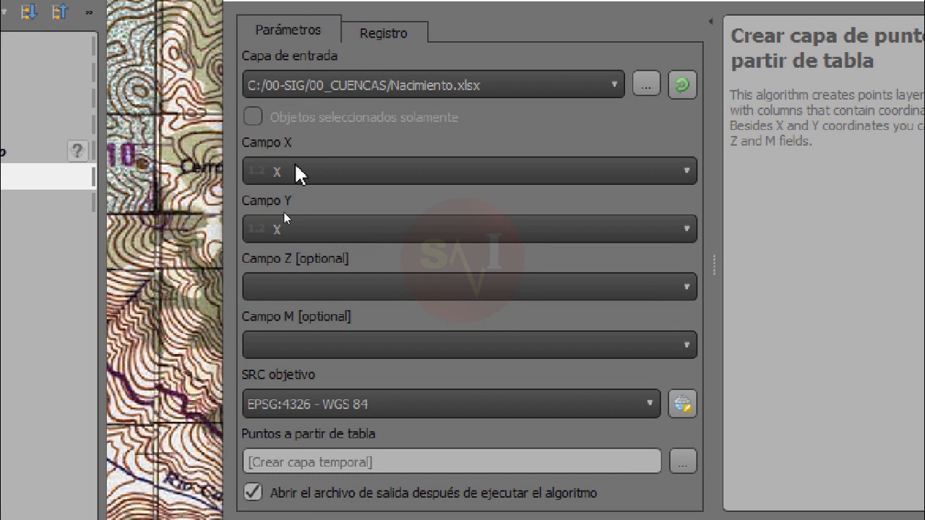
Set the Y field to Y and the target CRS to Default CRS: USER:100000 - GTM
click(339, 230)
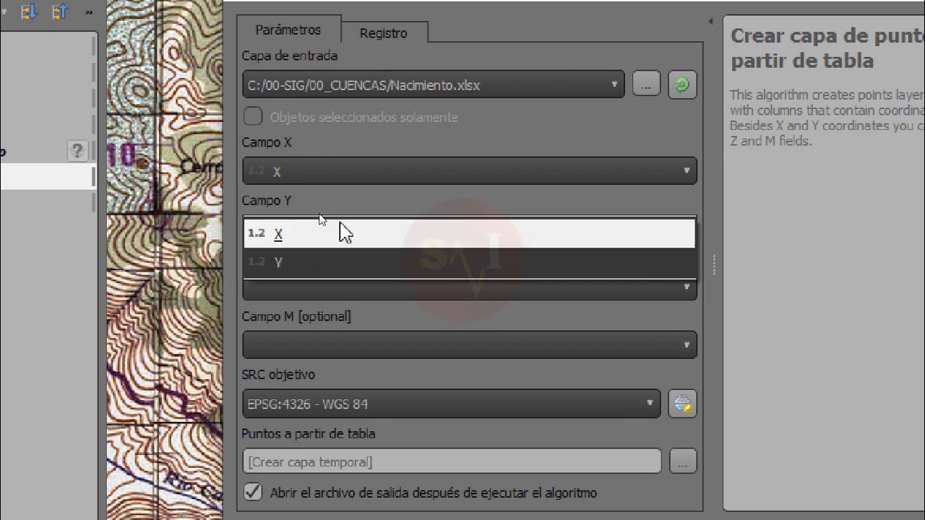
click(298, 267)
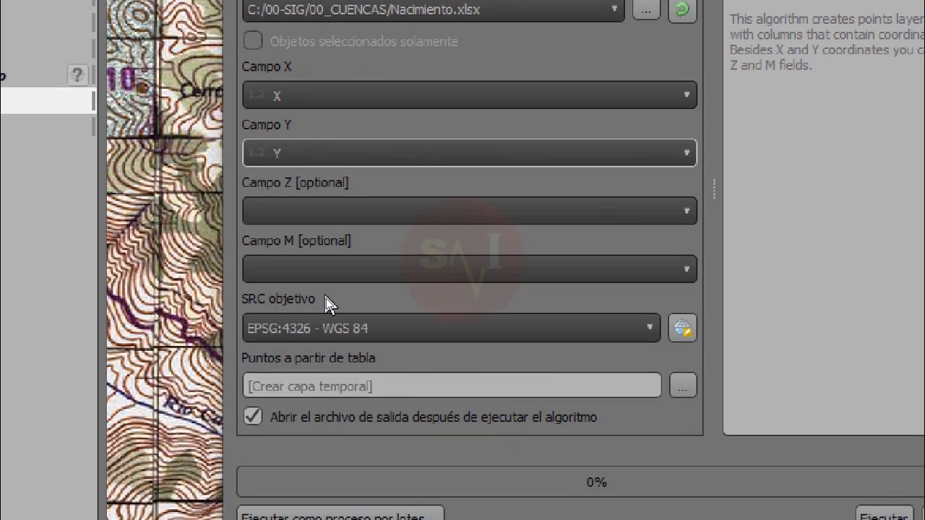
click(421, 326)
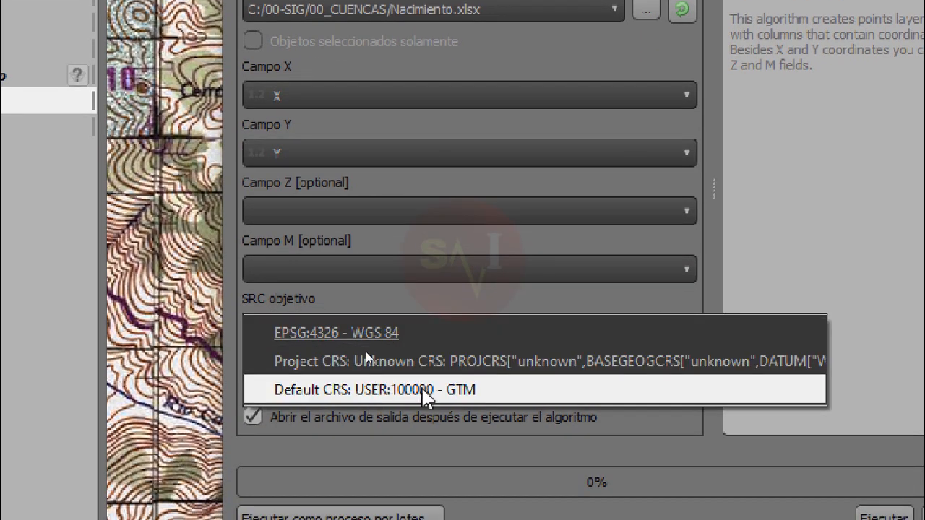
click(370, 394)
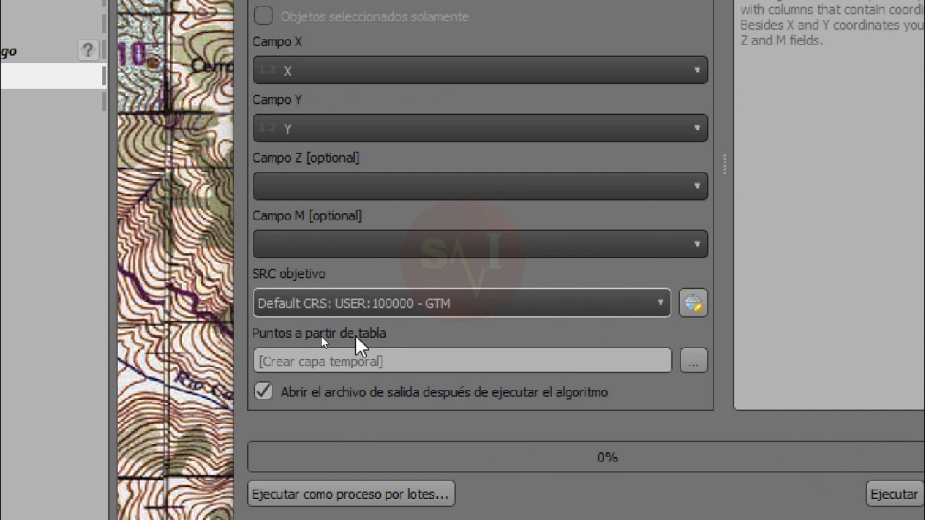
Set the point layer output to a GeoPackage named Microcuenca_el puente in C:\00-SIG\00_CUENCAS
click(699, 368)
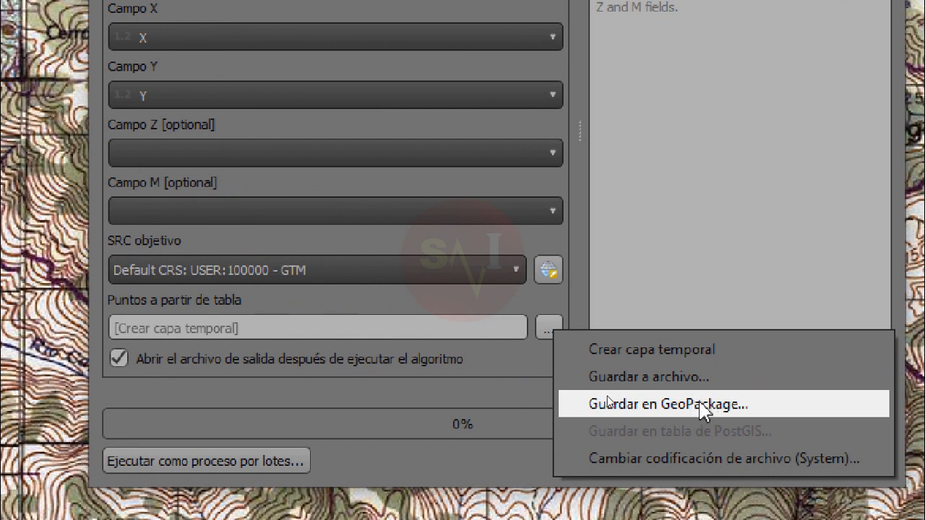
click(696, 406)
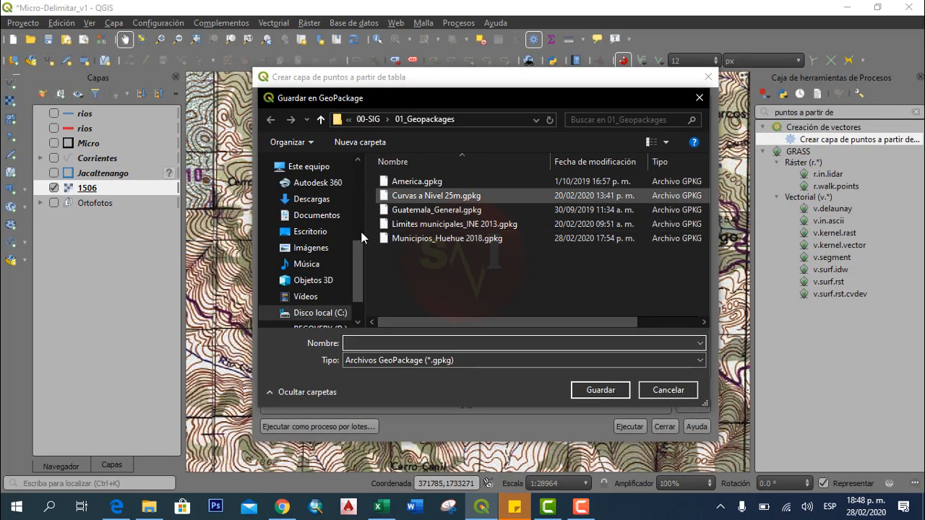
click(340, 313)
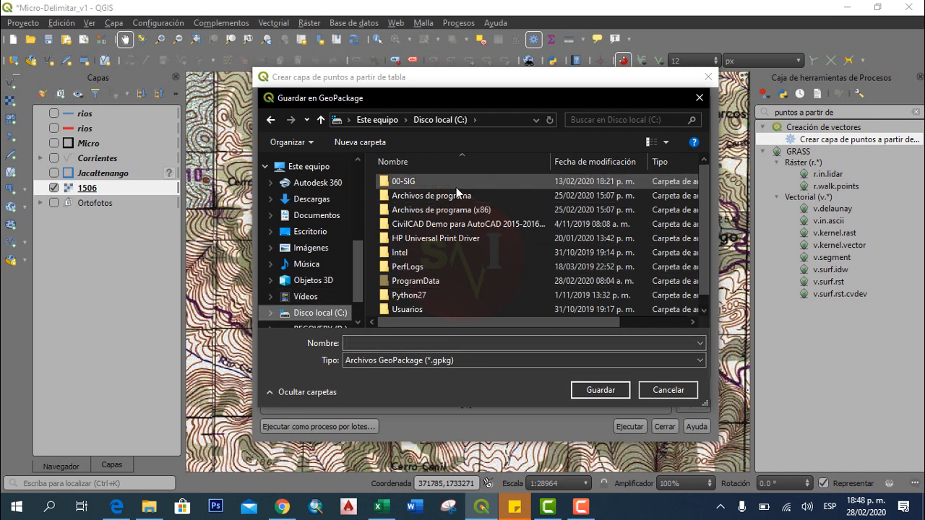
double_click(443, 184)
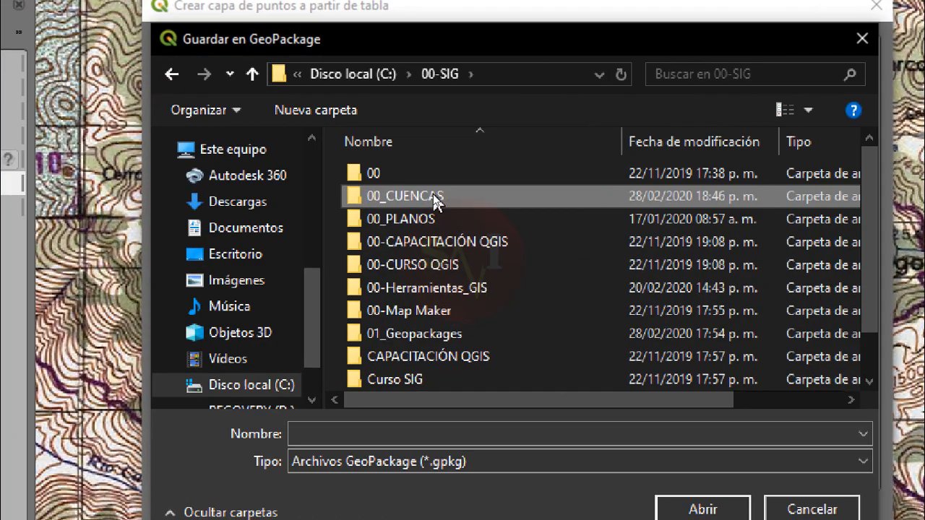
double_click(433, 193)
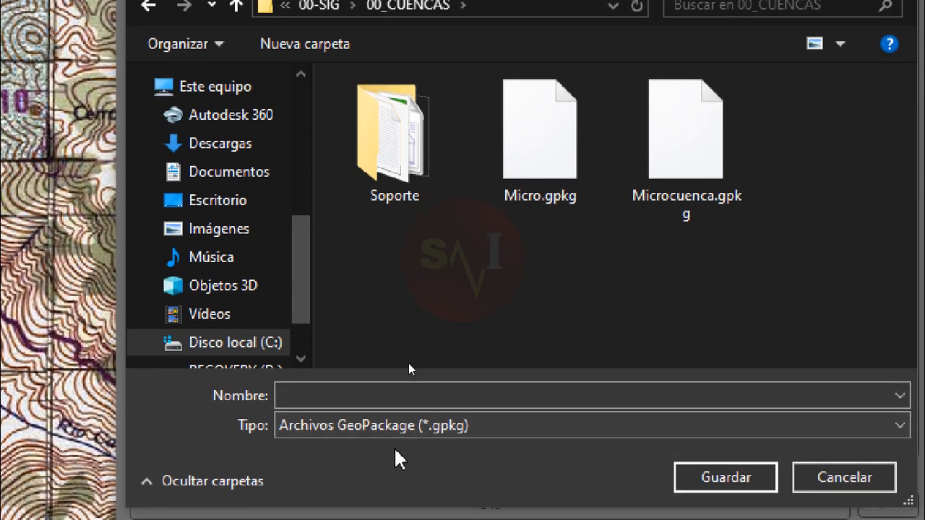
click(403, 394)
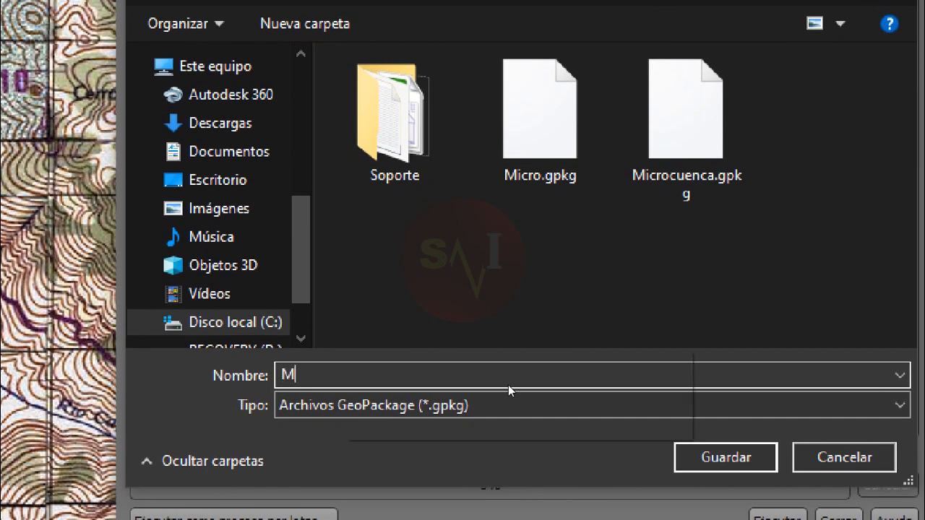
text(Microcuenca_)
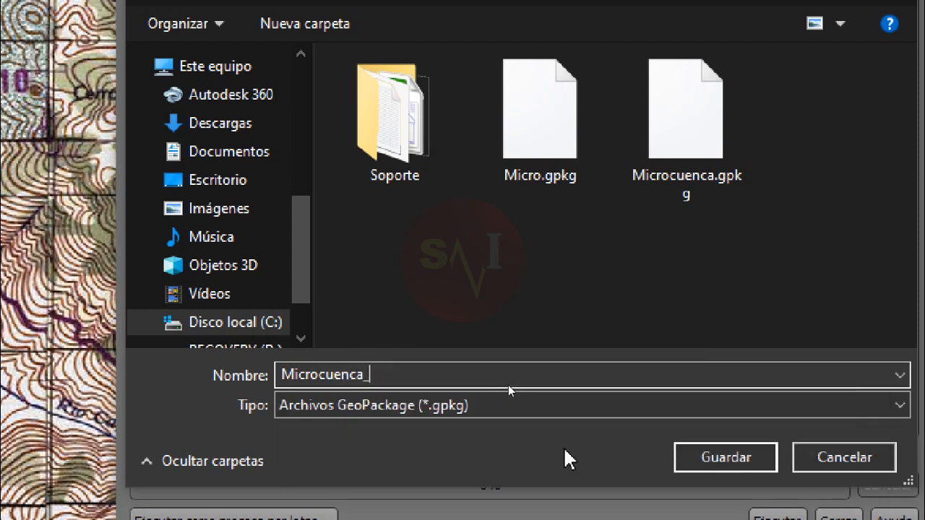
text(el puente)
click(744, 449)
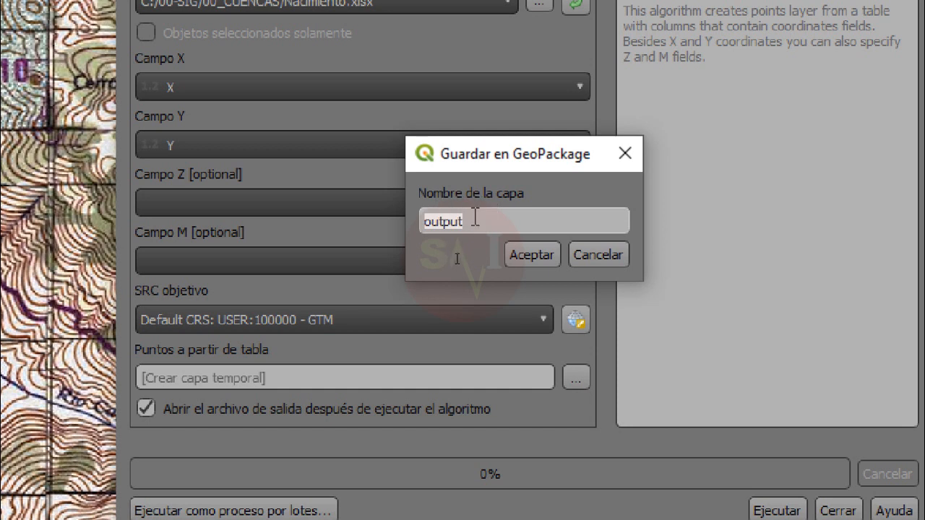
Name the output layer Punto_nacimiento, run the points-from-table algorithm and close its dialog
text(Punto_nacimiento)
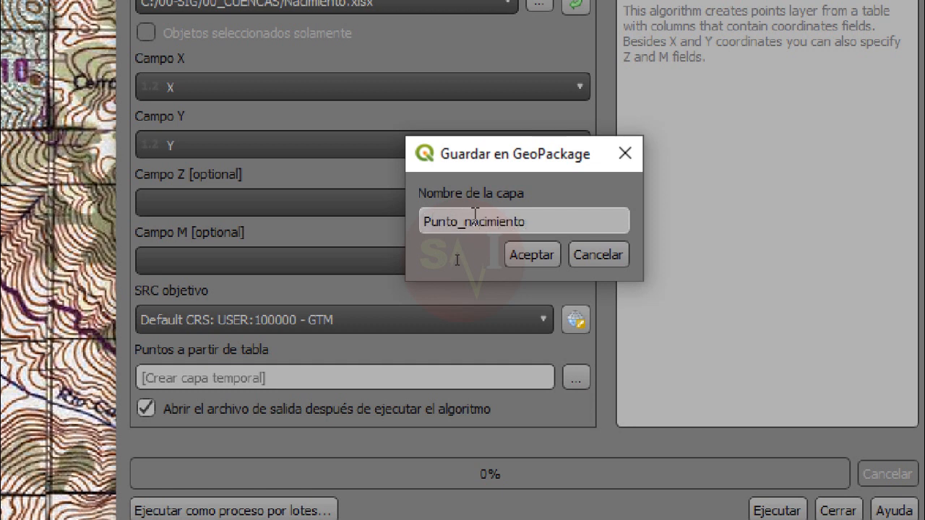
click(506, 256)
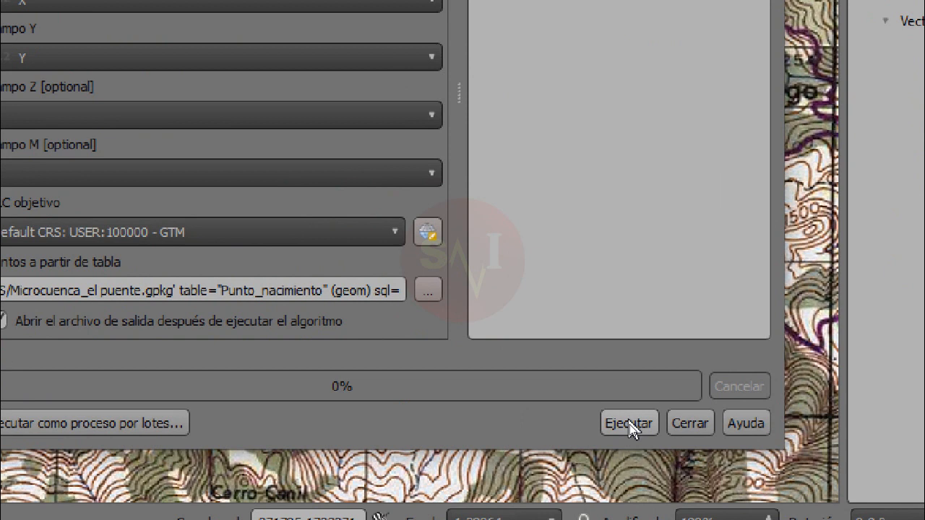
click(629, 426)
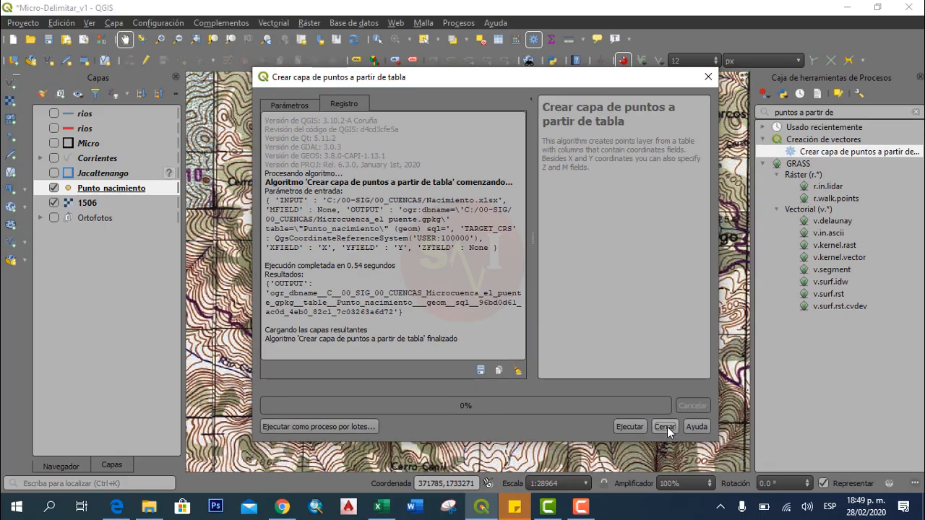
click(665, 426)
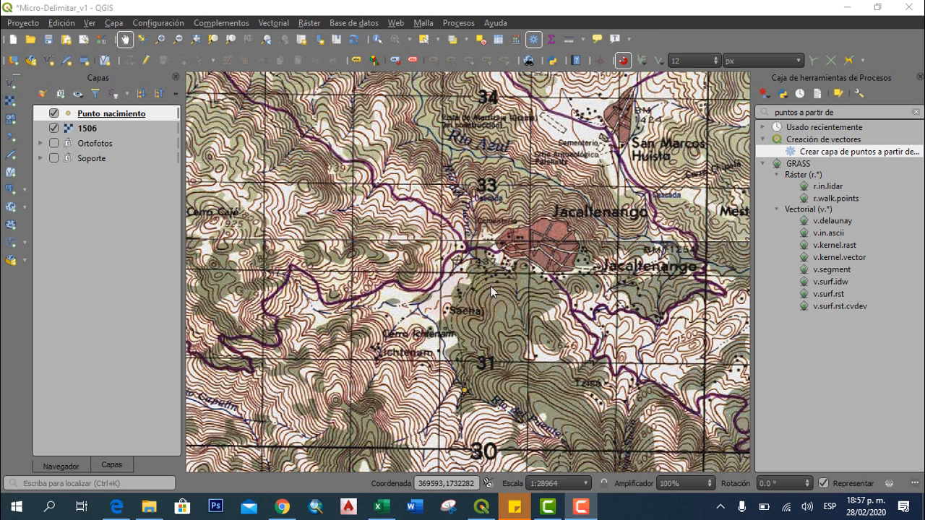
scroll(450, 152, up, 2)
drag(450, 149, 451, 209)
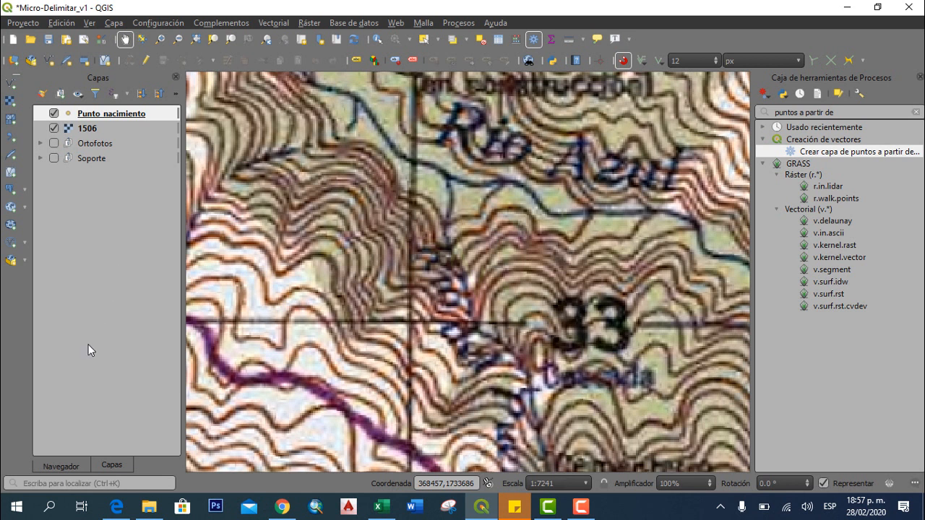
Browse to C:\00-SIG\00_CUENCAS in the QGIS browser, widen the file tree and locate Microcuenca_el puente.gpkg
click(57, 467)
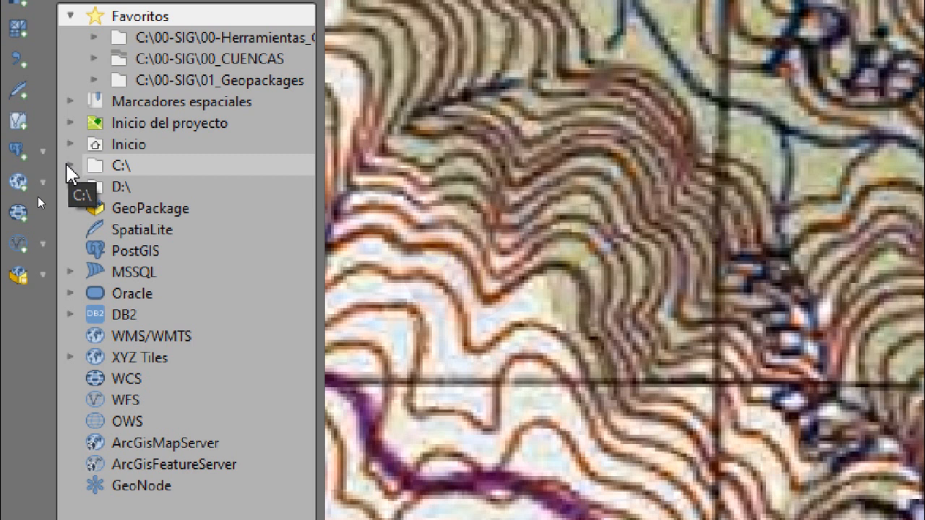
click(67, 166)
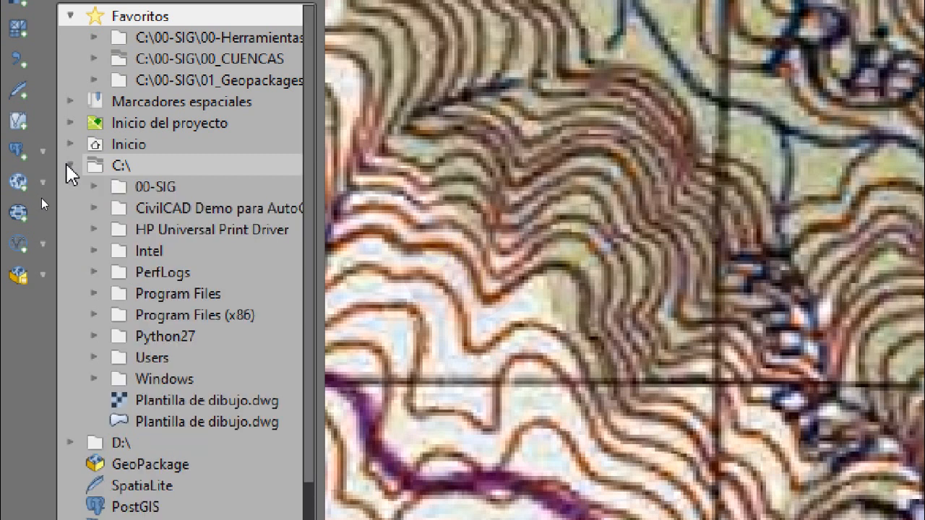
click(94, 186)
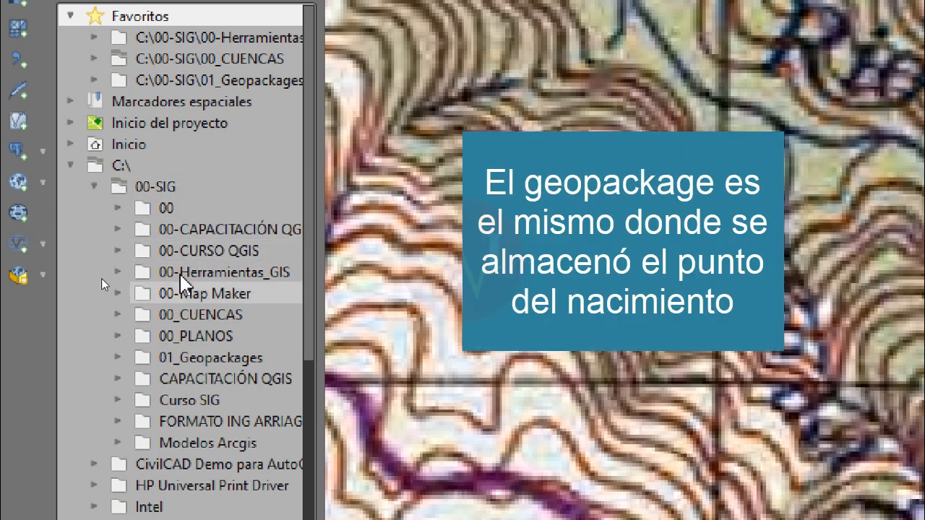
click(117, 315)
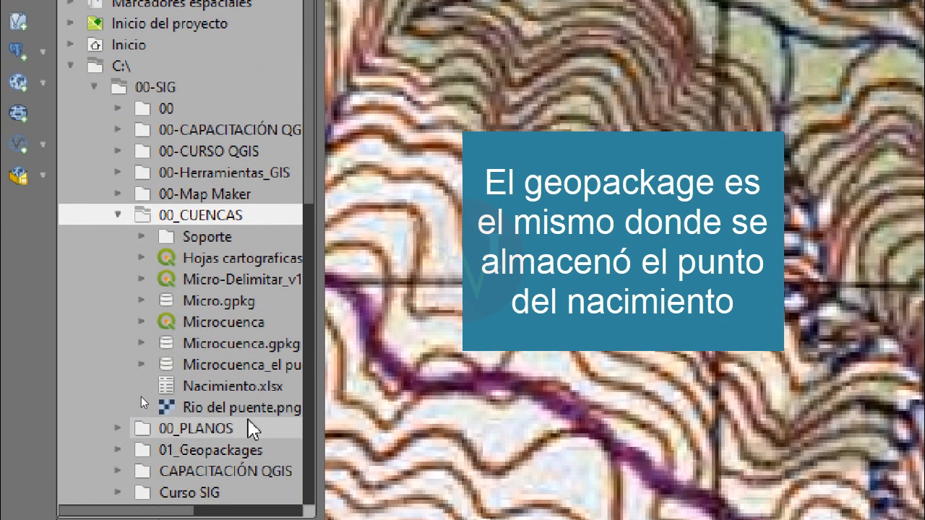
drag(318, 369, 396, 365)
click(241, 371)
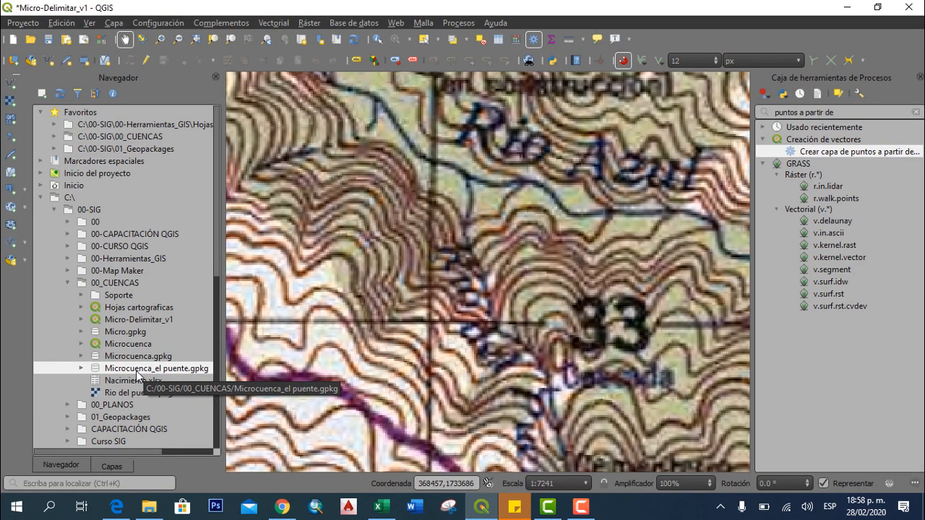
right_click(136, 371)
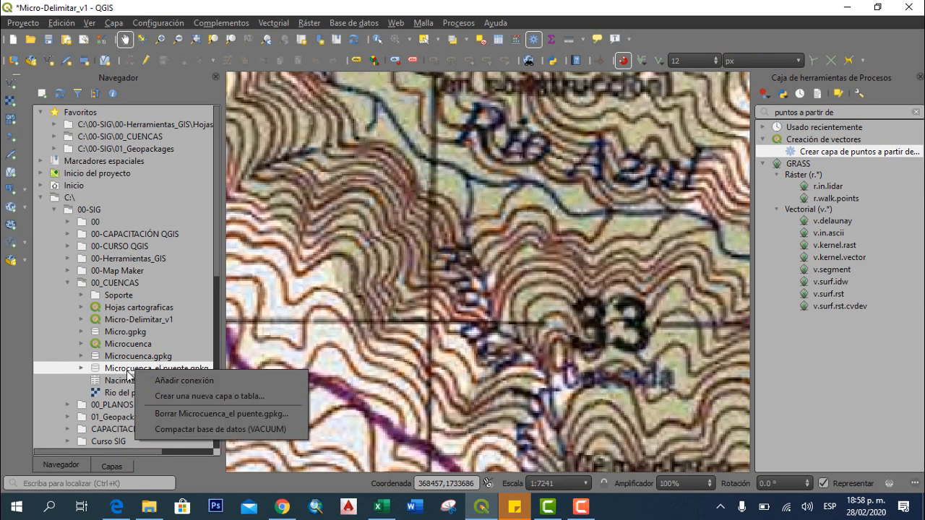
click(126, 375)
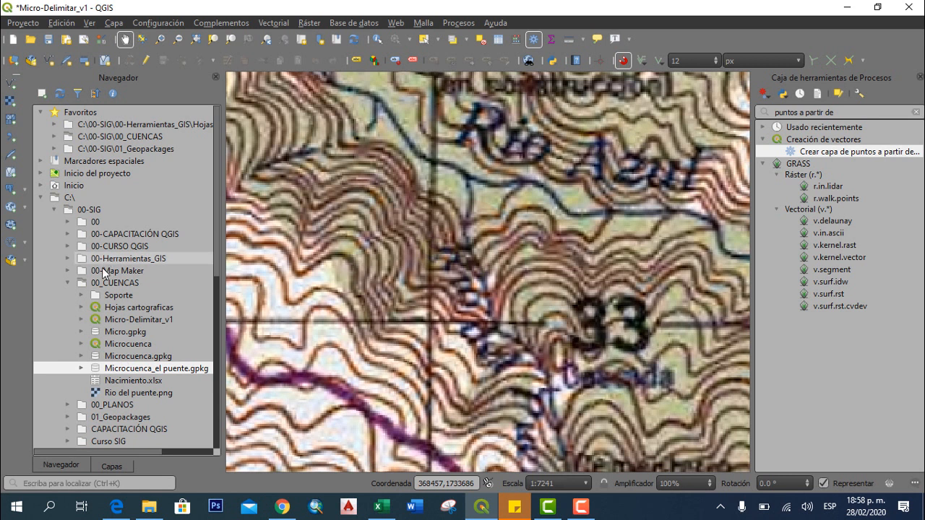
Add the C:\00-SIG\00_CUENCAS folder to the browser favorites
click(138, 285)
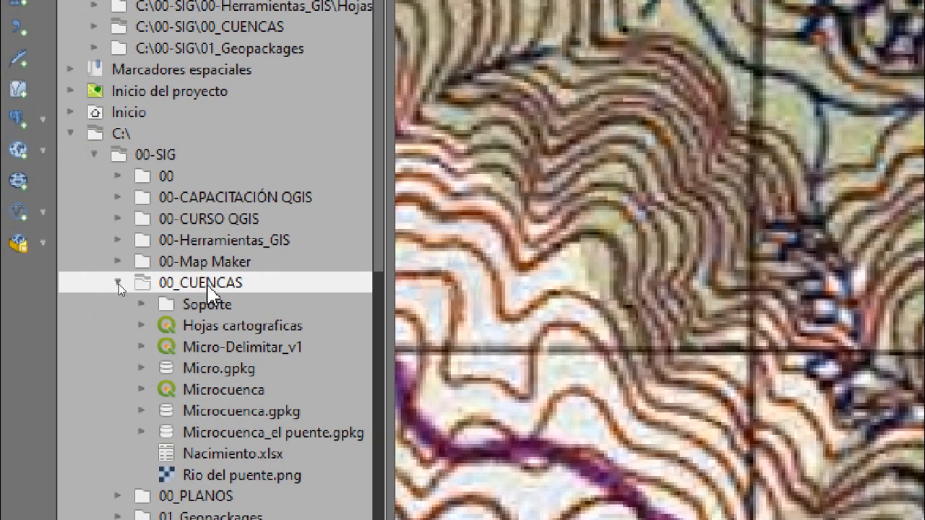
right_click(206, 285)
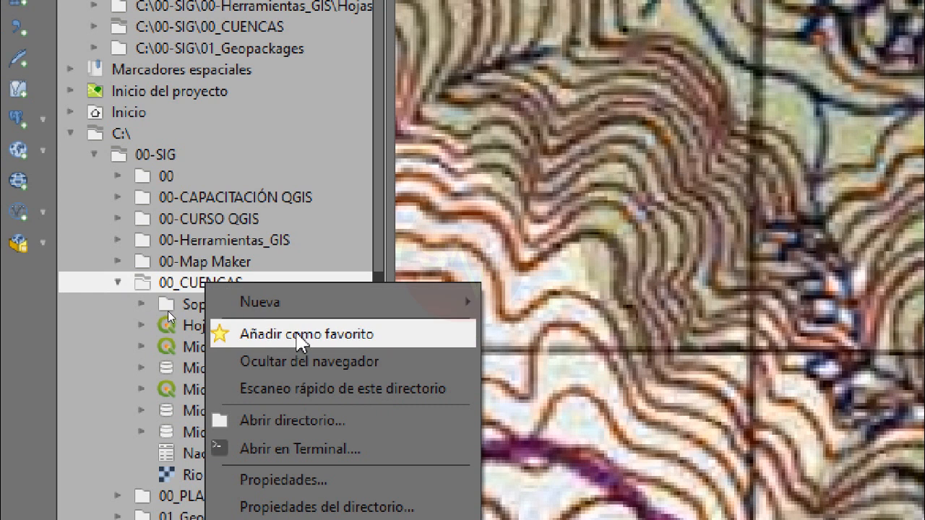
click(296, 340)
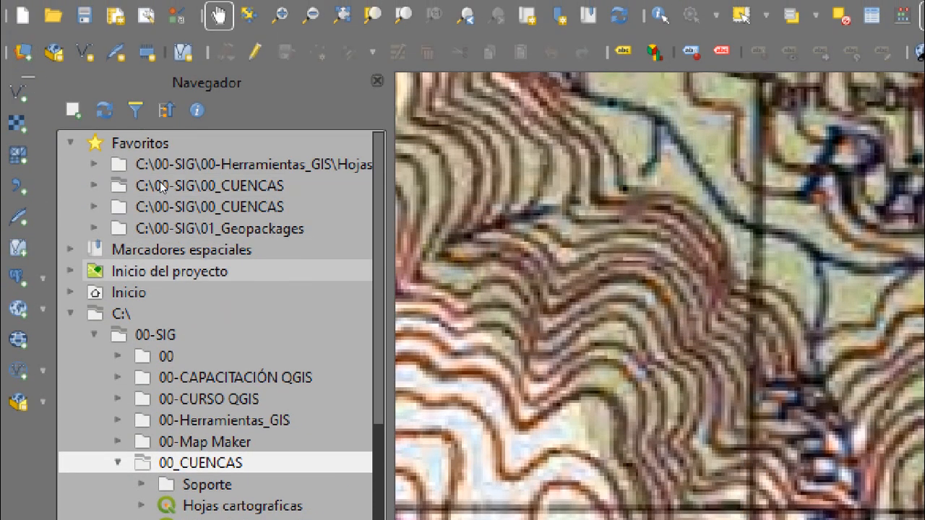
Remove the duplicate C:\00-SIG\00_CUENCAS entry from the browser favorites
click(94, 207)
click(95, 207)
right_click(238, 207)
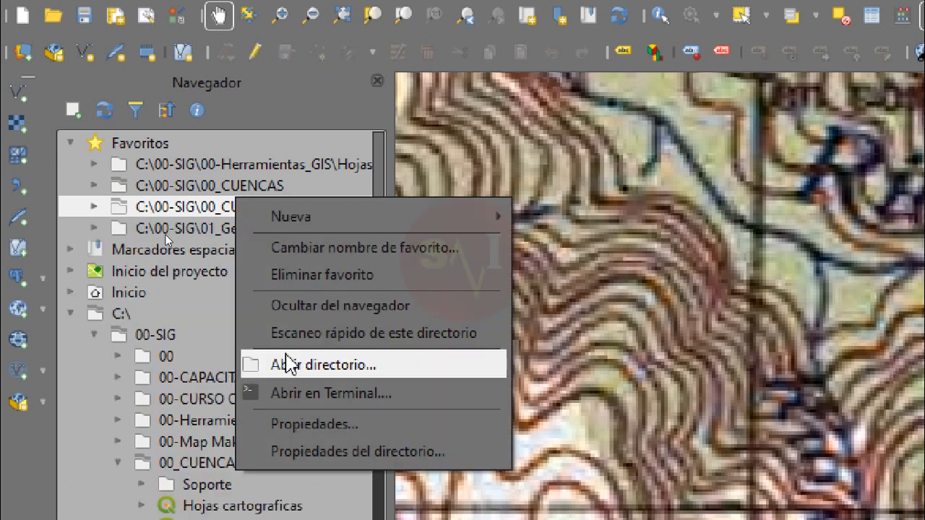
click(332, 280)
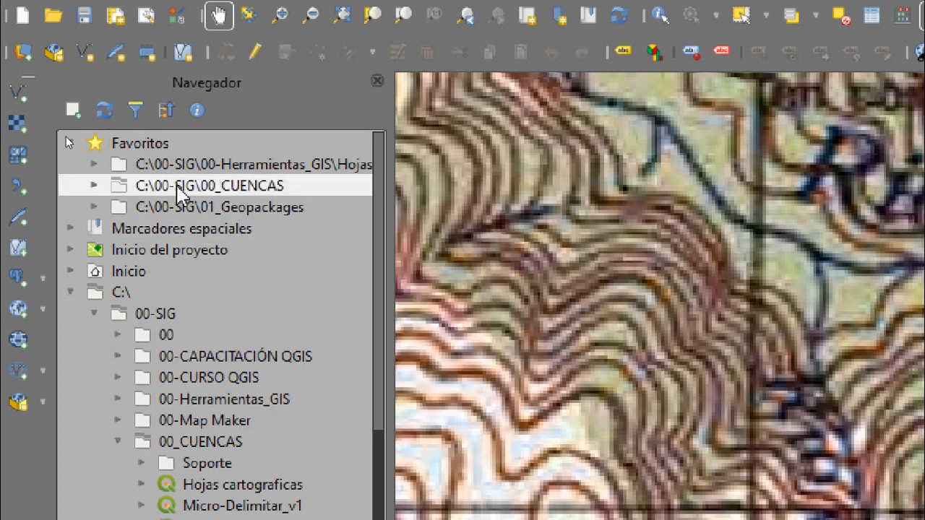
Start a new layer in Microcuenca_el puente.gpkg from the favorite 00_CUENCAS folder and name its table Corriente principal
click(94, 188)
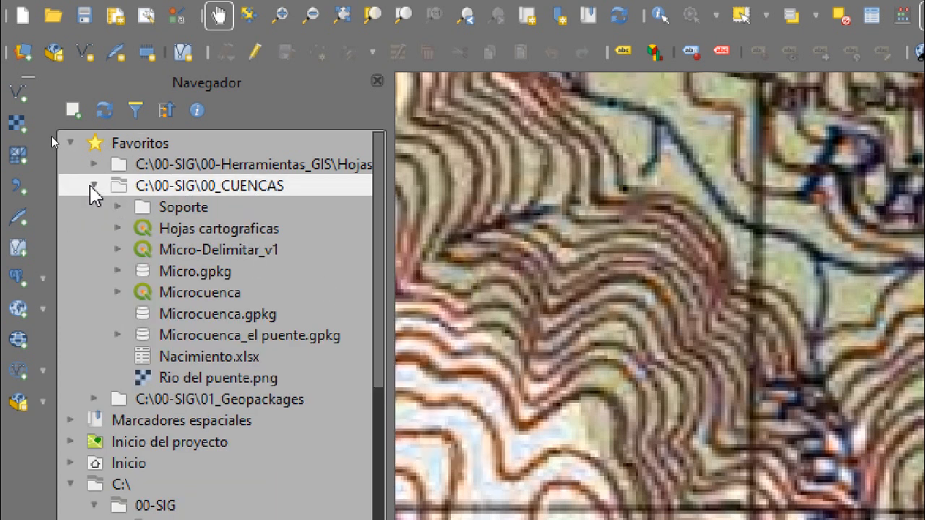
click(241, 335)
right_click(241, 334)
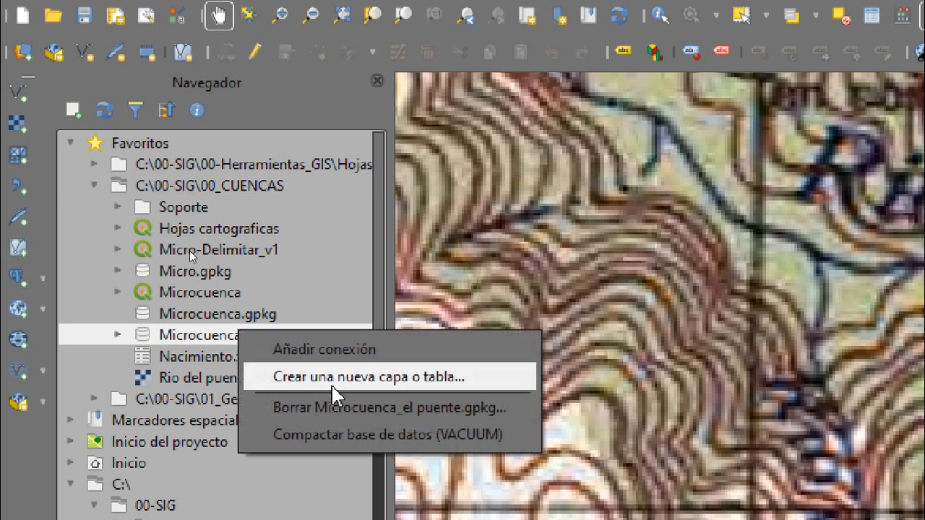
click(394, 386)
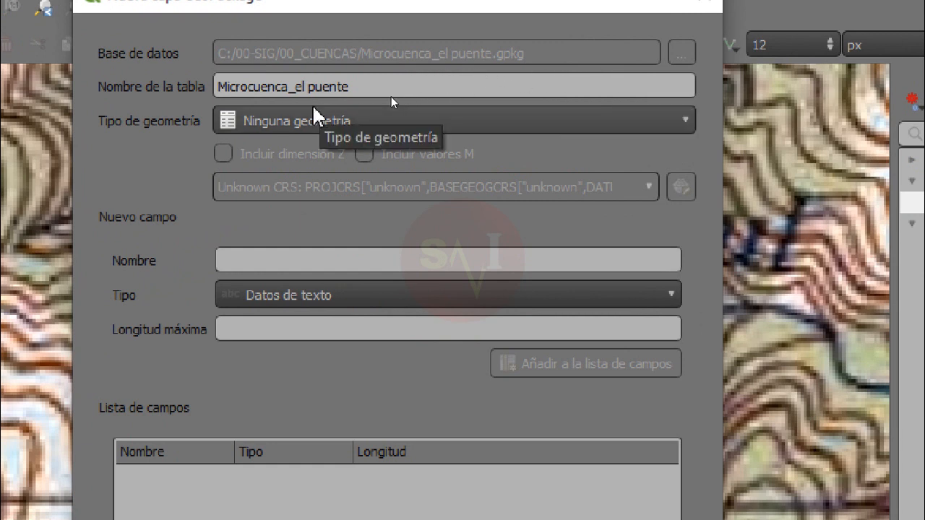
drag(354, 86, 211, 86)
text(Ciorriente principal)
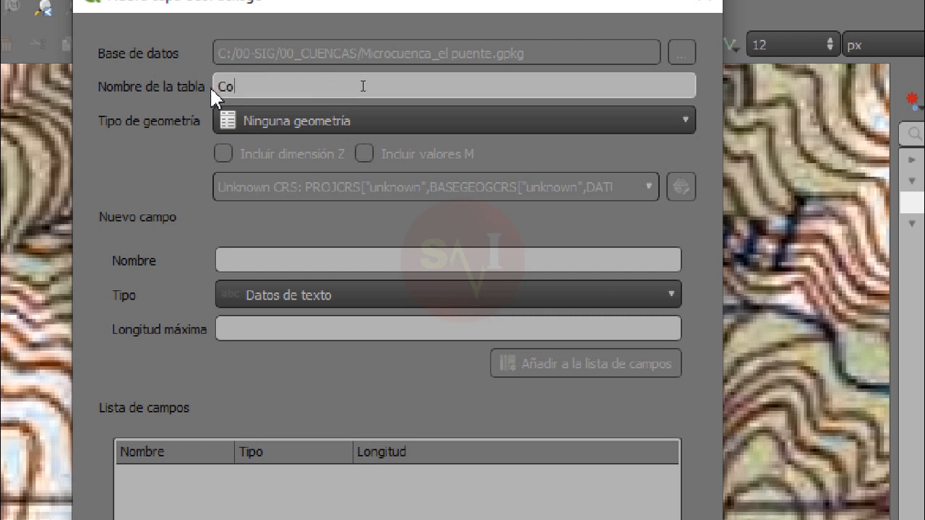
Set the new layer's geometry type to Línea and its CRS to Default CRS: USER:100000 - GTM
click(412, 129)
click(281, 189)
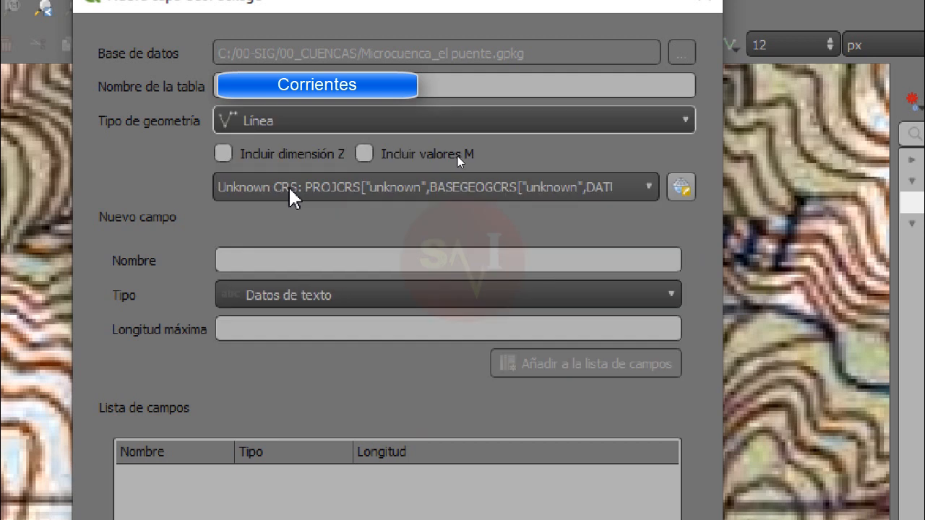
click(554, 189)
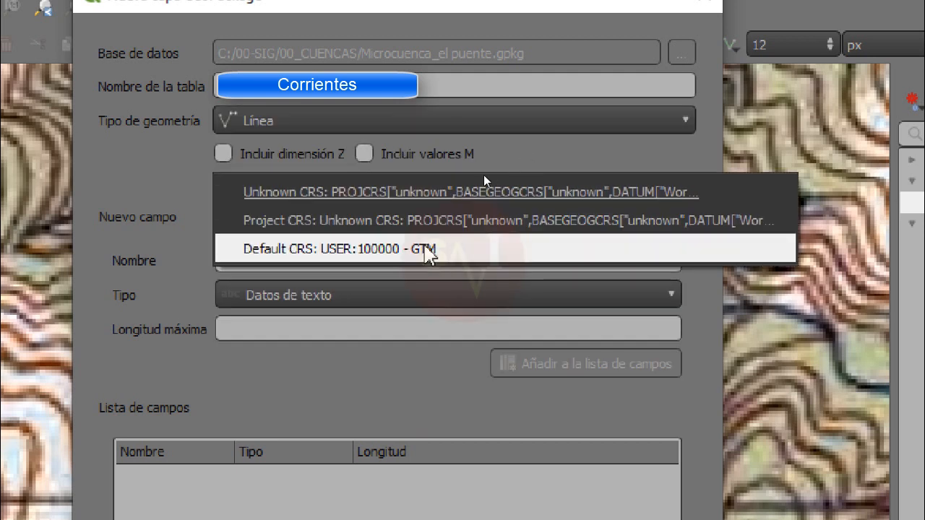
click(428, 249)
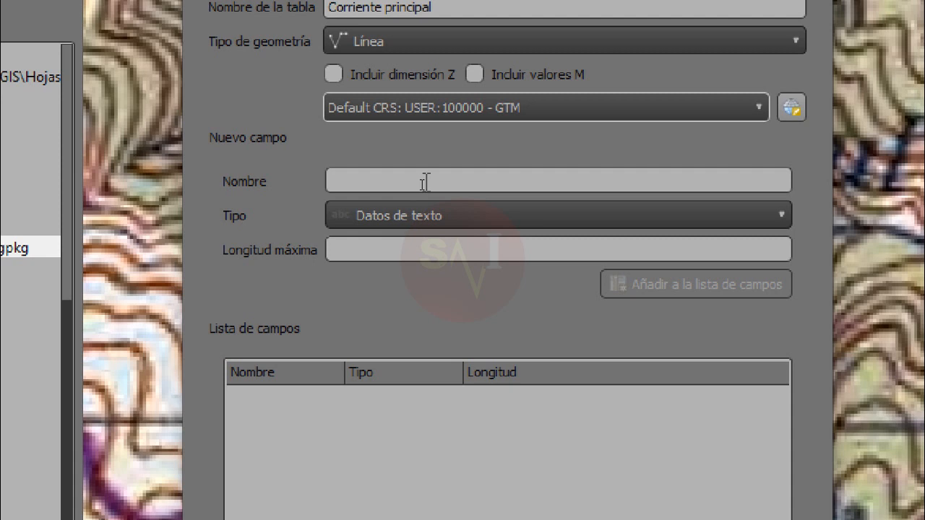
Add a text field named Nombre with a maximum length of 50 to the new layer's field list
click(421, 185)
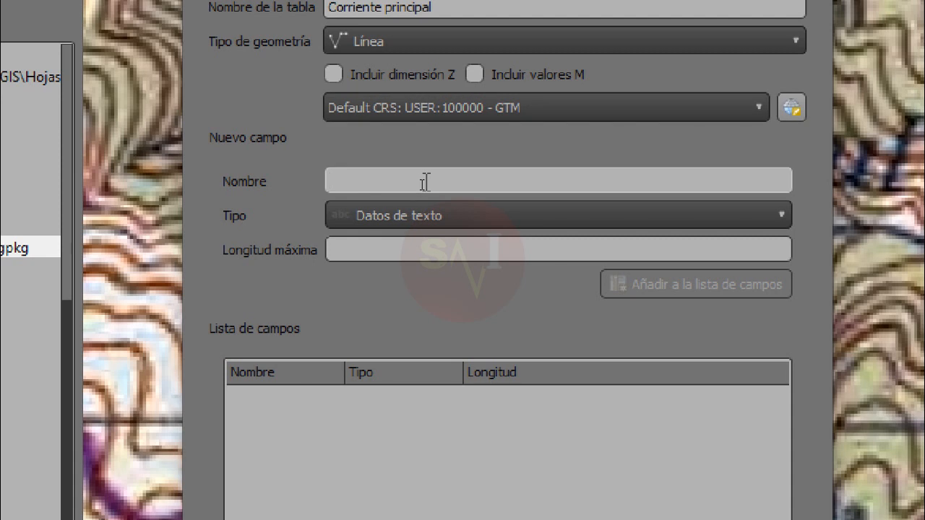
text(Nombre)
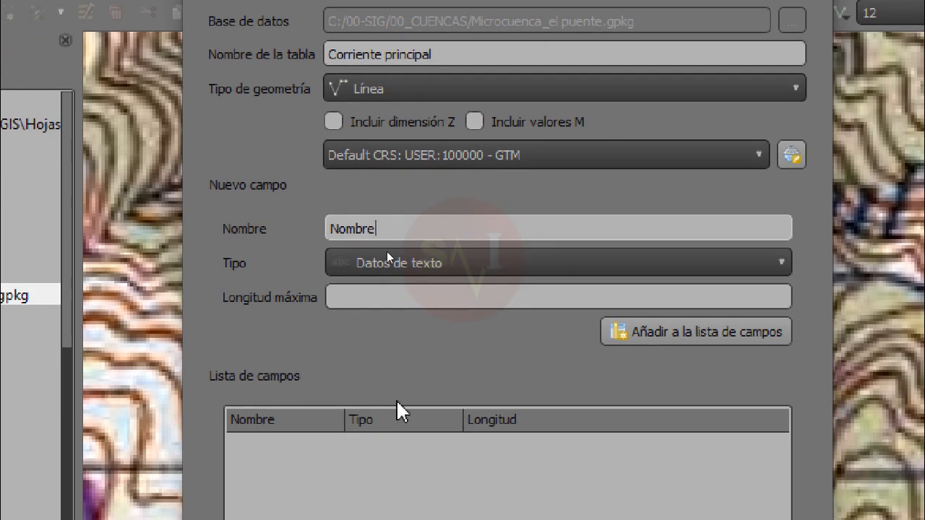
click(374, 334)
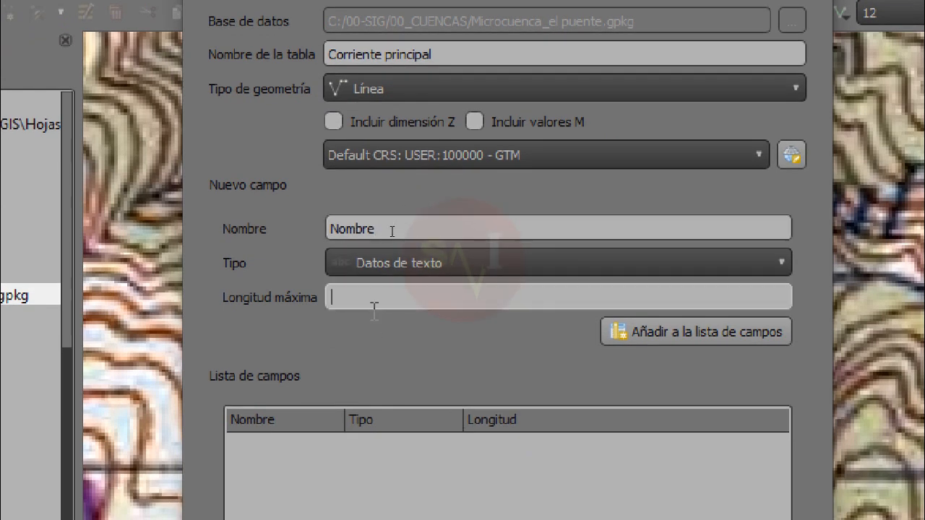
text(50)
click(687, 340)
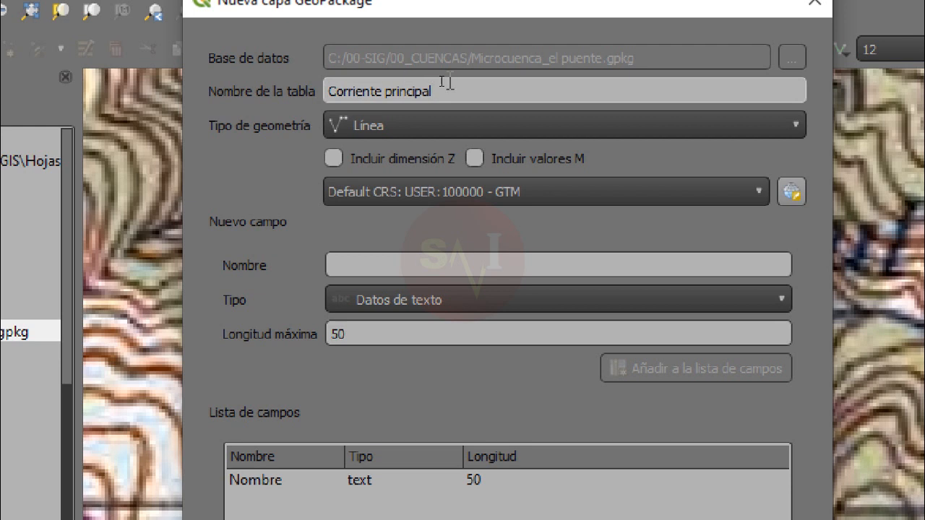
Change the new layer's table name to Corrientes and create the layer in the GeoPackage
double_click(415, 91)
key(BackSpace)
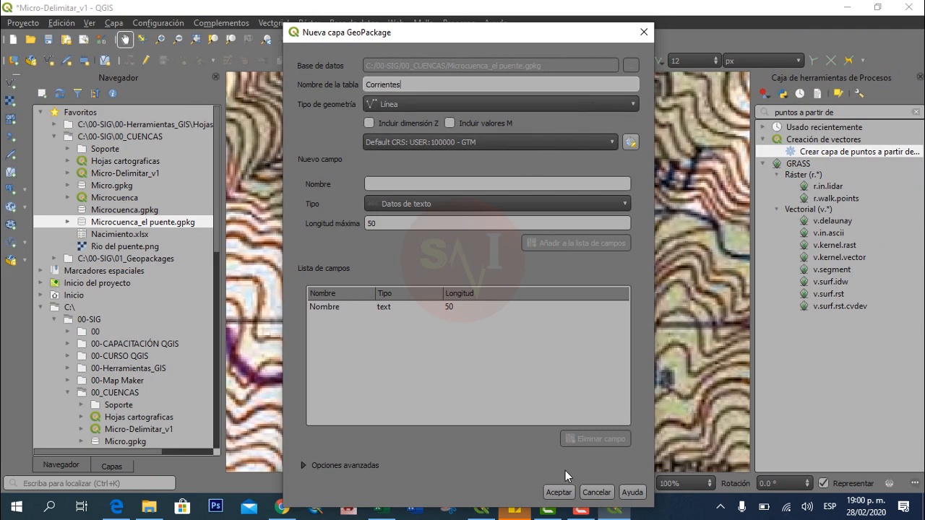
click(555, 493)
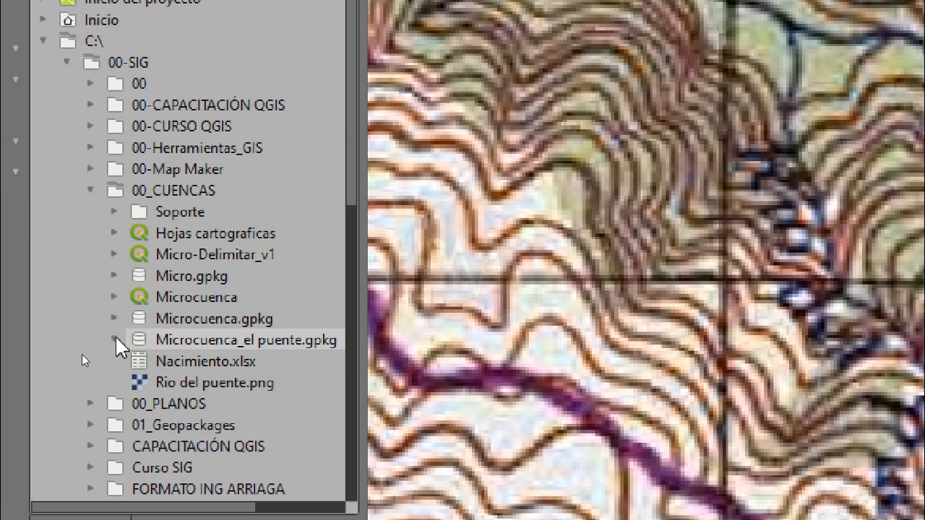
Expand Microcuenca_el puente.gpkg in the 00_CUENCAS folder and check its Corrientes and Punto_nacimiento layers
click(115, 340)
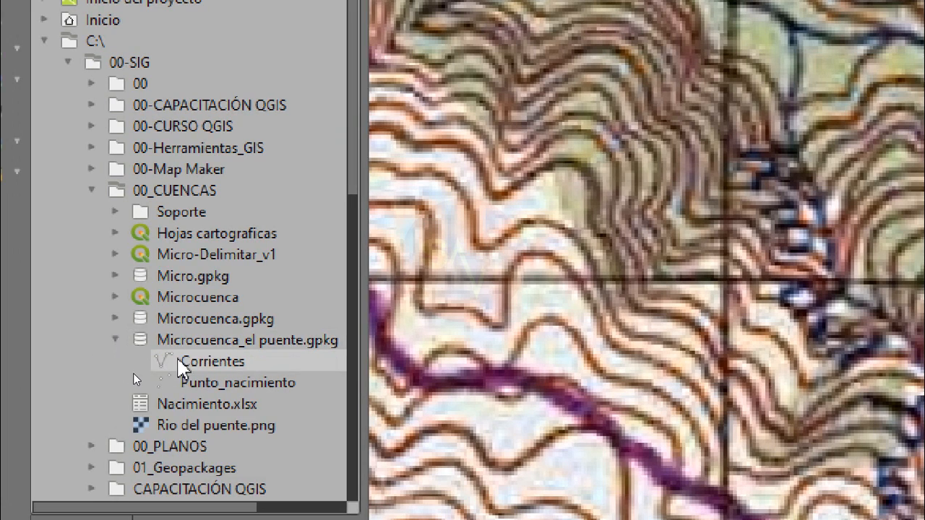
click(243, 384)
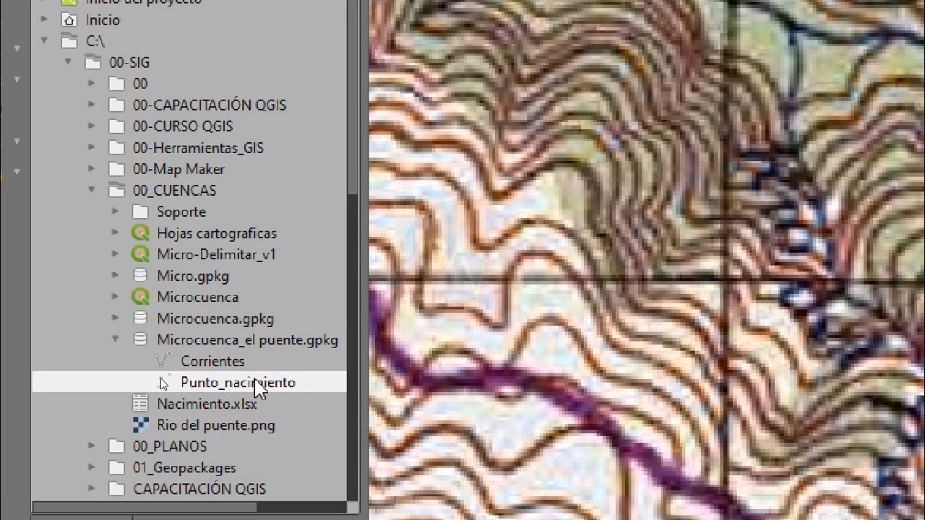
click(226, 366)
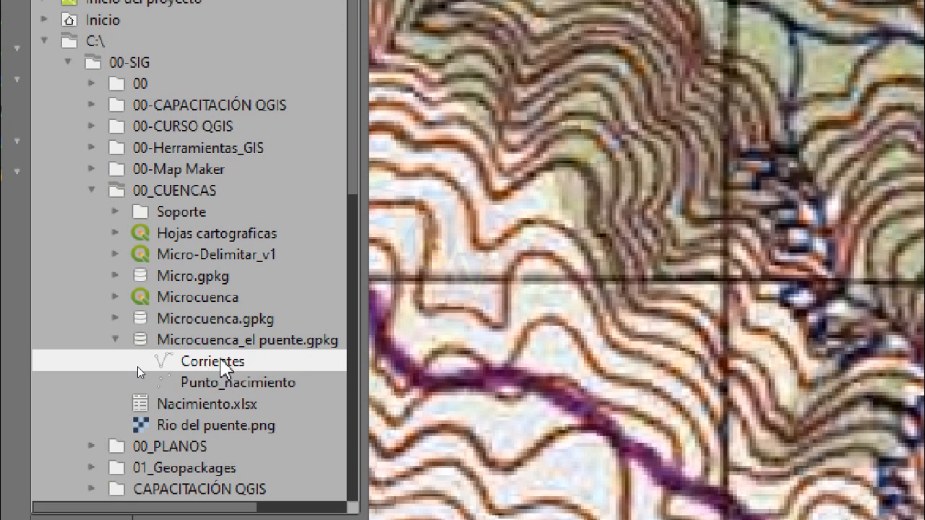
drag(211, 370, 231, 365)
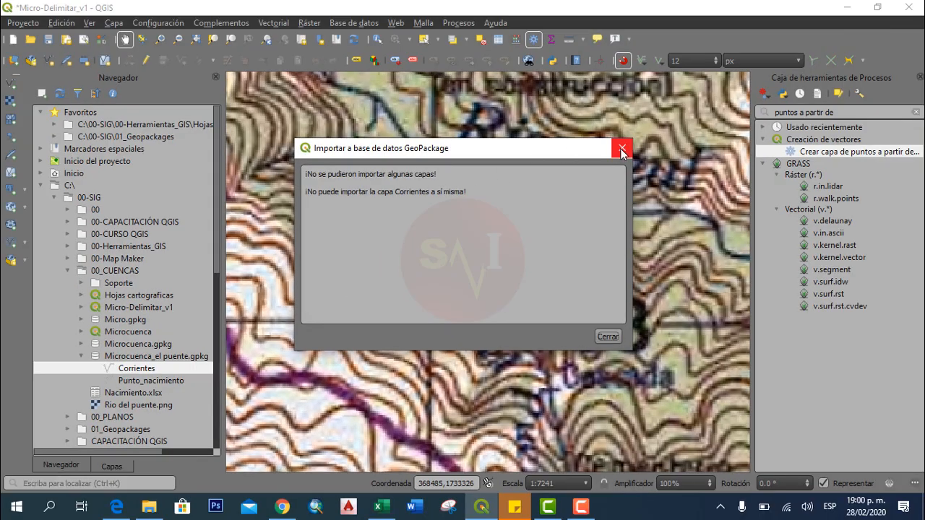
click(621, 150)
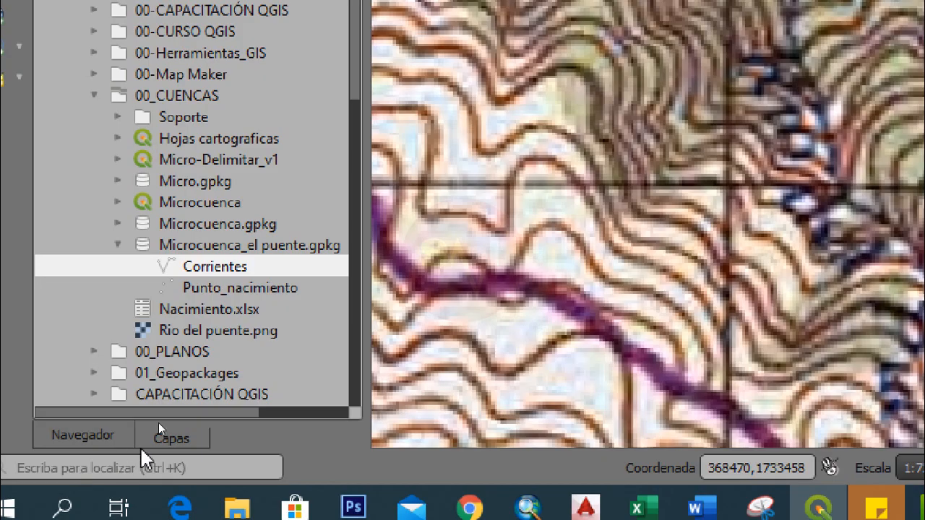
Enable editing on the Corrientes layer and digitize a line from the Río Azul confluence upstream along the Río del Puente past Cascada
click(112, 466)
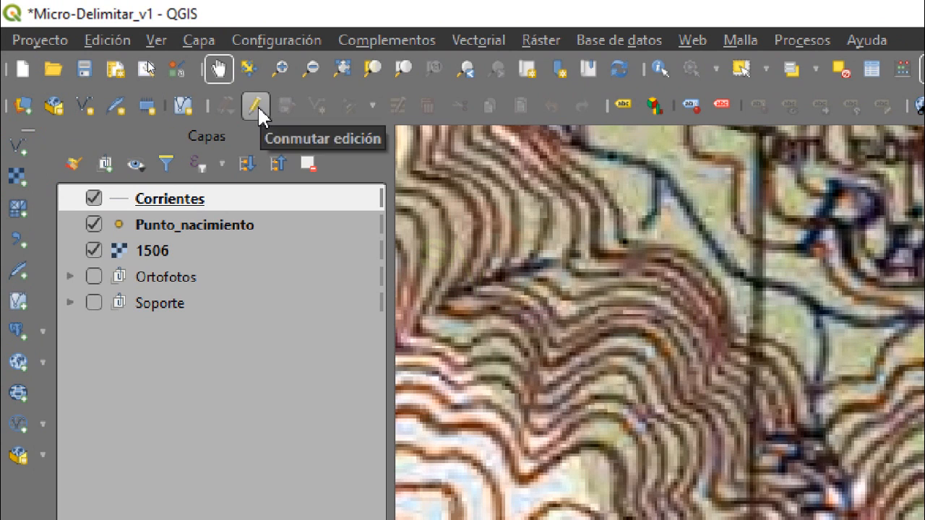
click(255, 106)
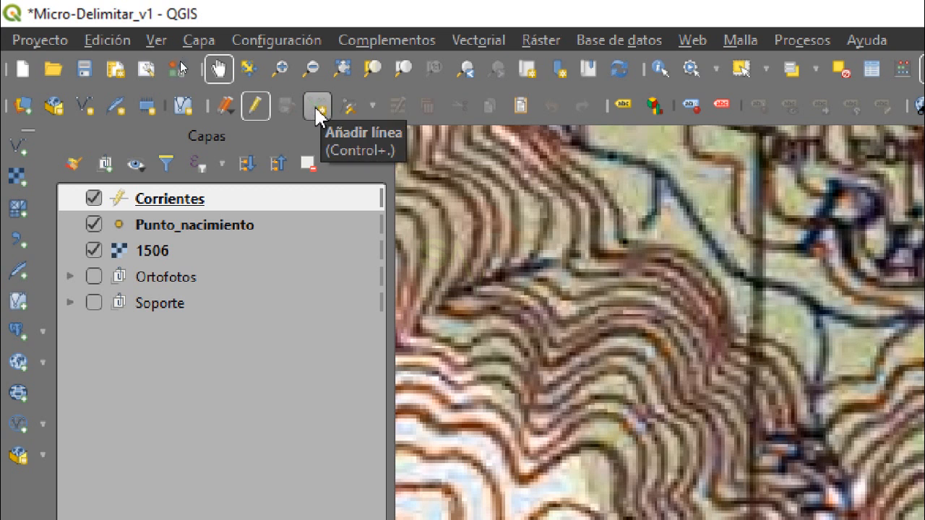
click(318, 110)
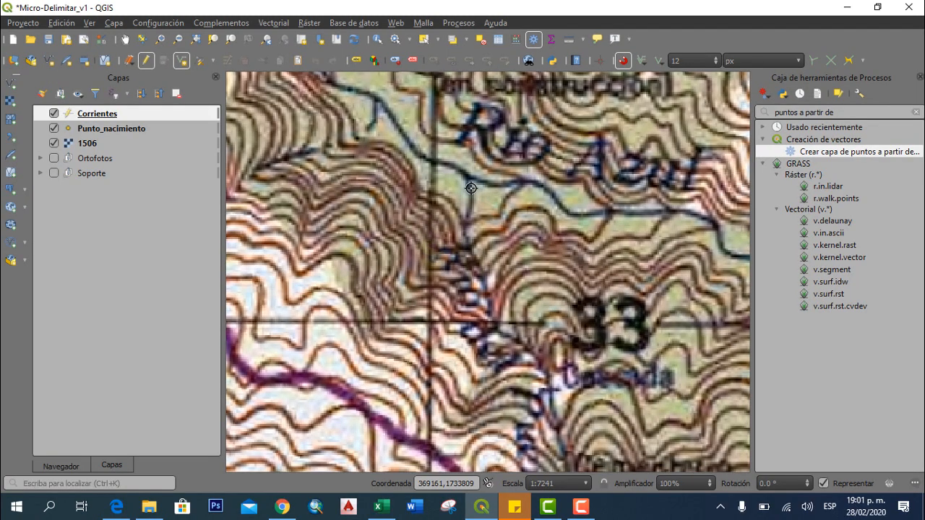
scroll(466, 175, up, 1)
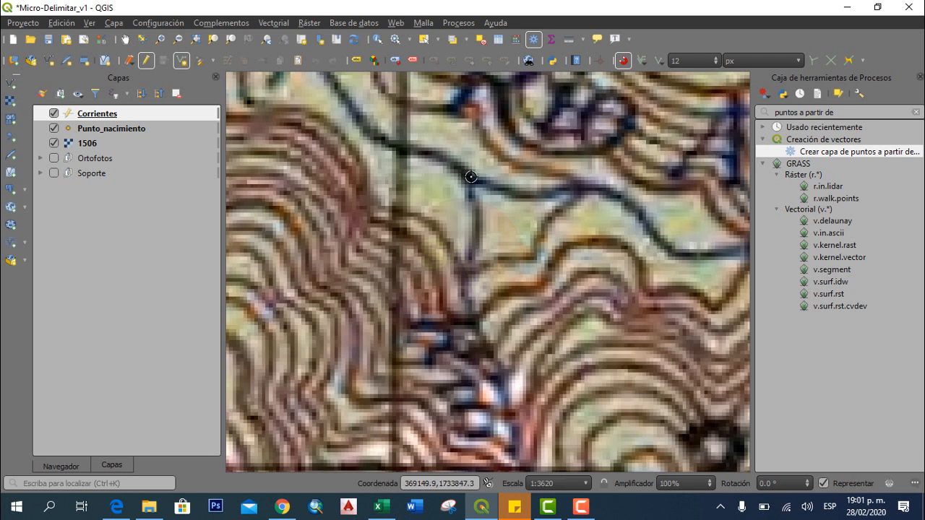
scroll(471, 177, up, 1)
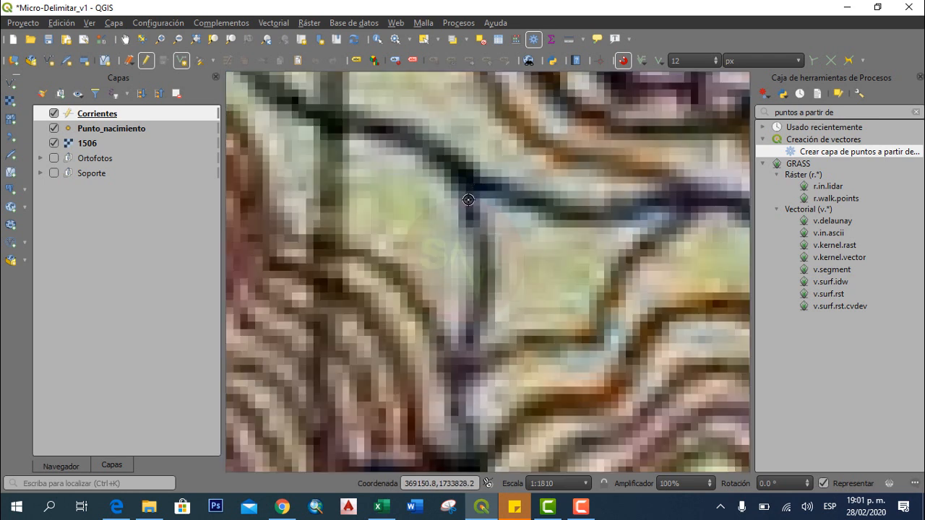
scroll(468, 200, down, 2)
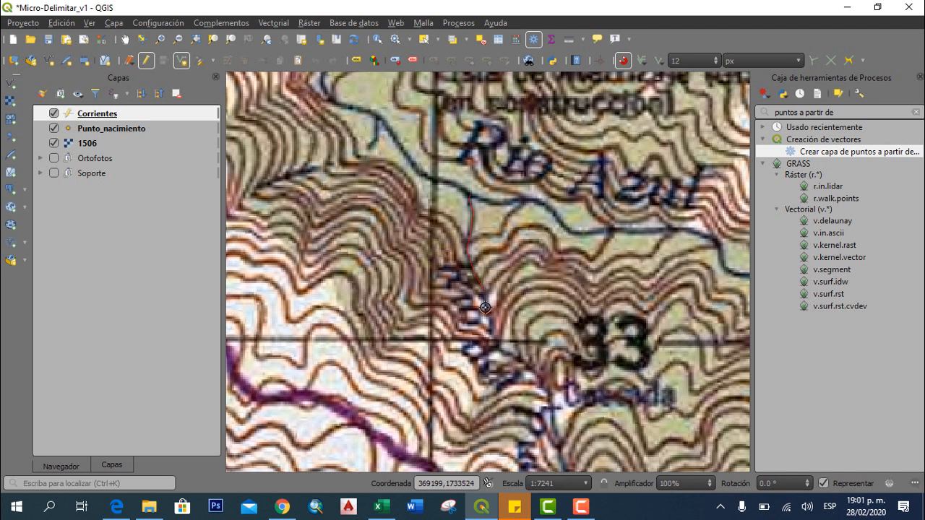
drag(485, 307, 436, 209)
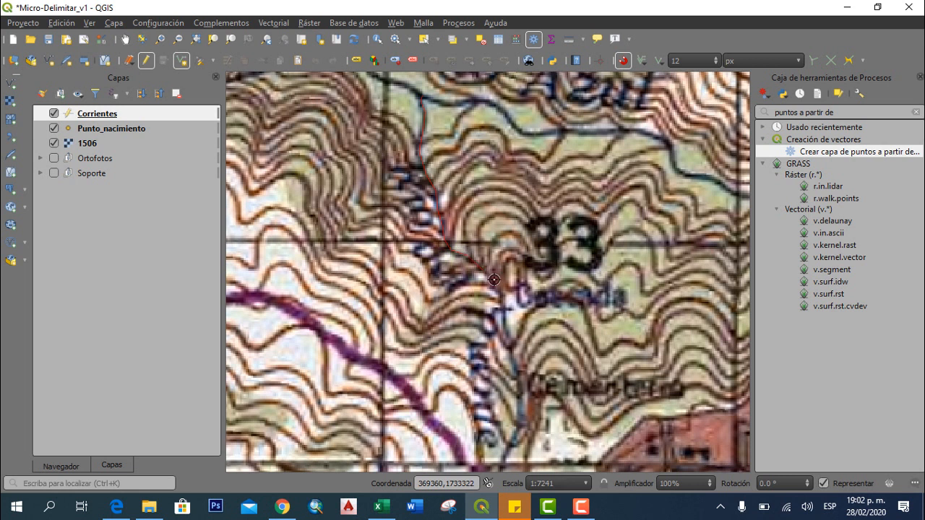
scroll(494, 282, down, 1)
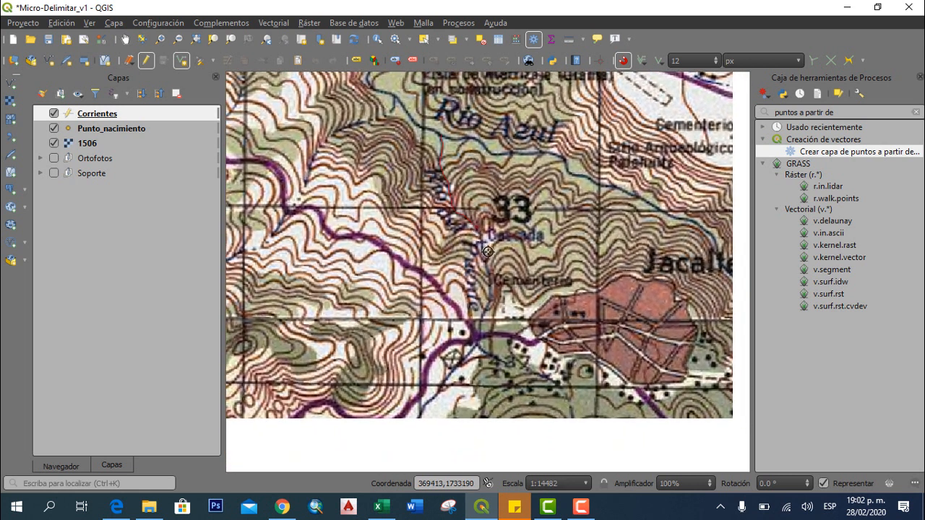
scroll(488, 253, up, 1)
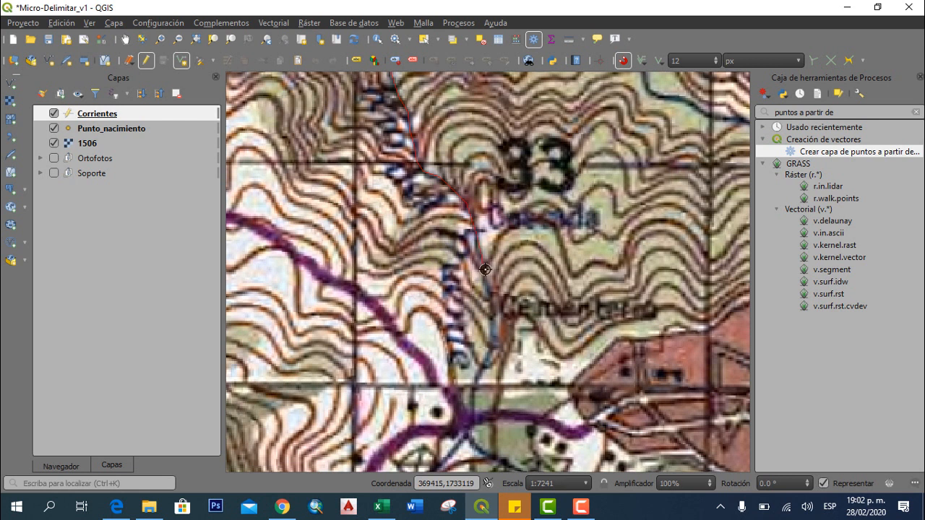
Continue the stream line past Cementerio and the purple road junction, following the river southwest
click(494, 320)
click(487, 360)
click(478, 378)
drag(478, 385, 507, 227)
click(502, 238)
click(499, 276)
drag(483, 292, 517, 192)
click(485, 227)
click(461, 254)
click(453, 274)
Extend the stream line along the river to the fork west of Sachaj
drag(431, 292, 454, 216)
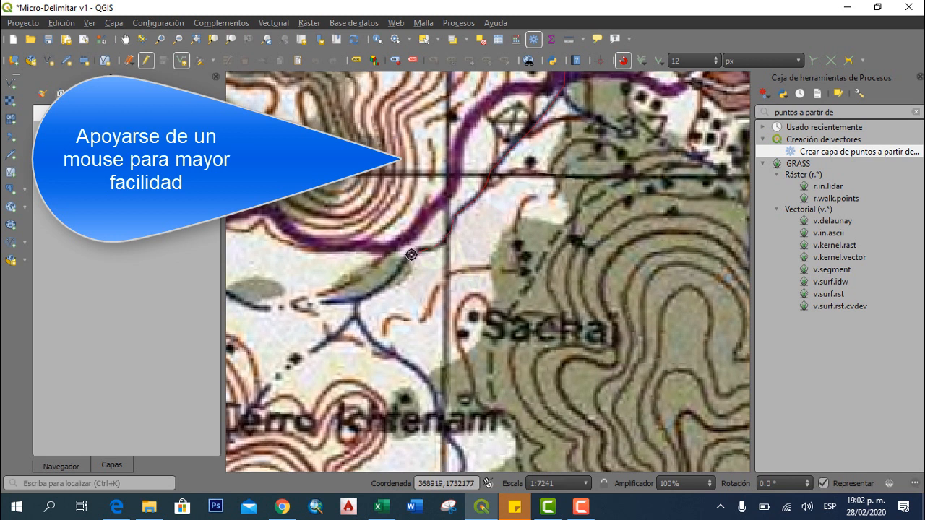
click(375, 291)
drag(357, 302, 397, 235)
scroll(396, 235, up, 1)
click(397, 233)
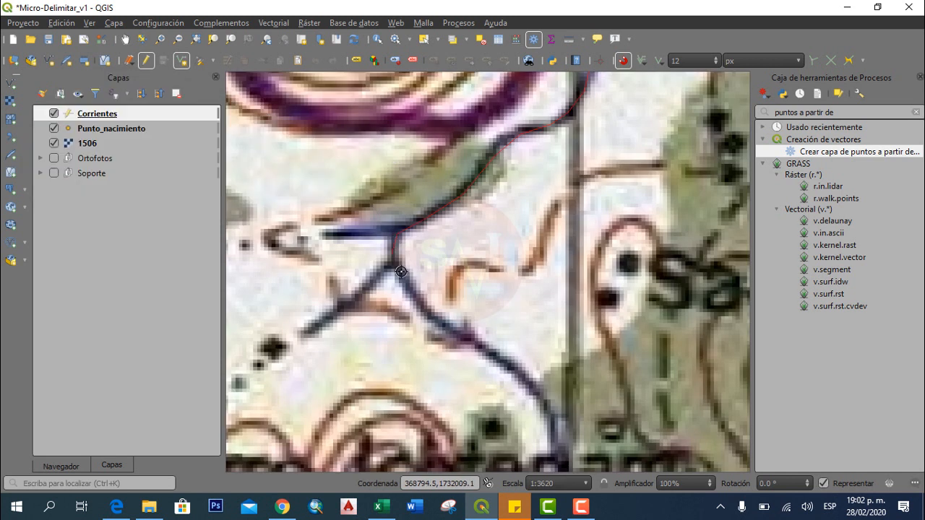
click(395, 259)
Trace the southeastern branch from the fork past Cerro Ichtenam toward the spring point
scroll(406, 289, down, 1)
drag(406, 290, 359, 192)
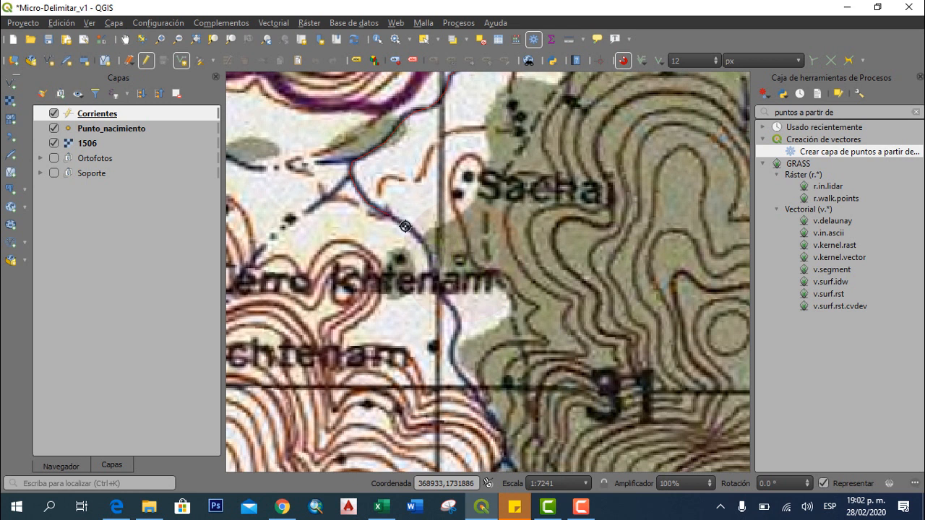
scroll(417, 234, up, 1)
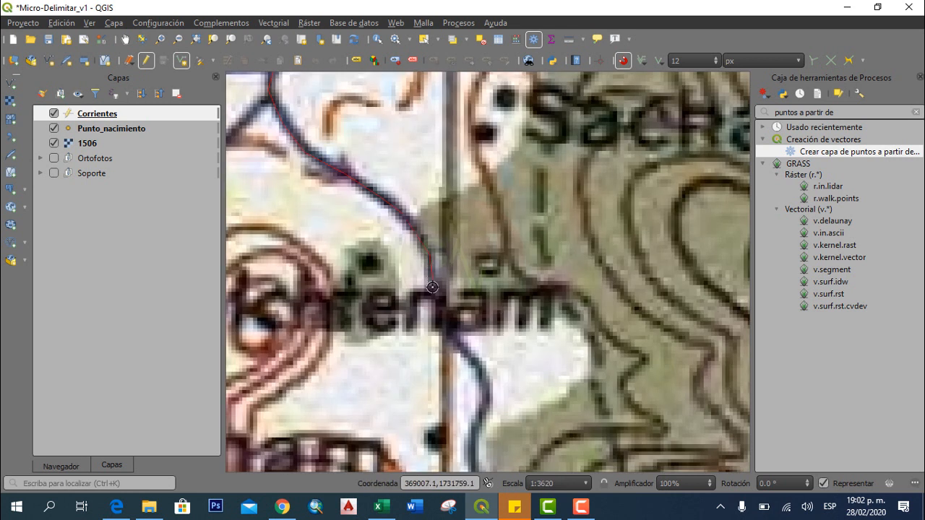
scroll(426, 216, down, 1)
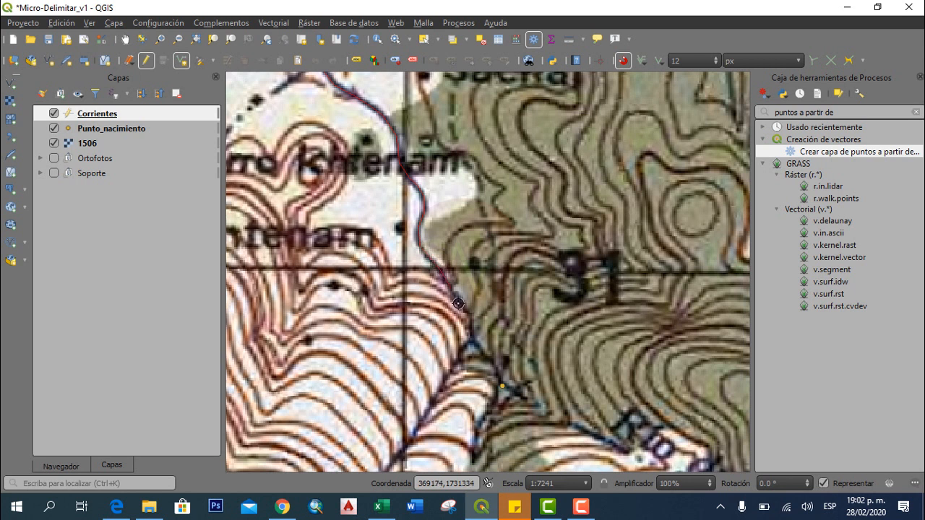
scroll(471, 331, up, 1)
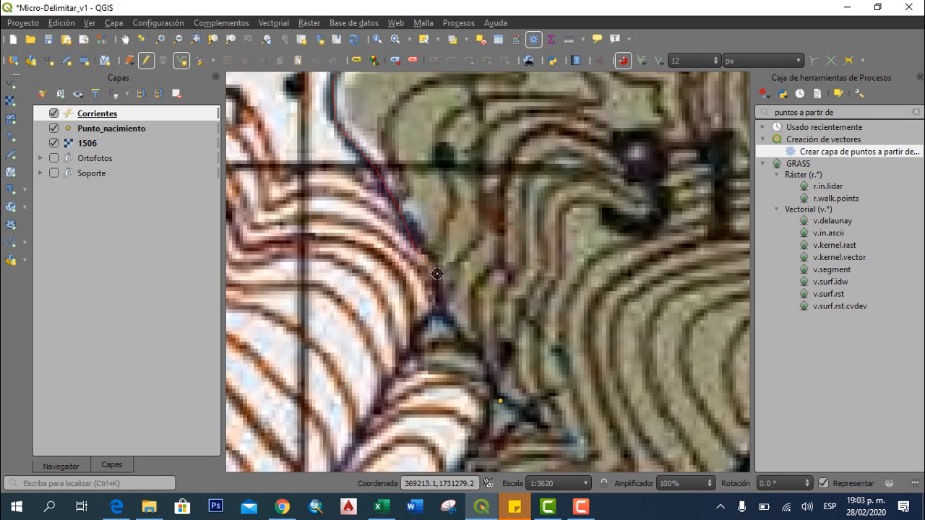
click(439, 307)
click(477, 350)
click(500, 399)
Turn off snapping, then hide the Barra de Autoemsamblado and show it again
click(623, 60)
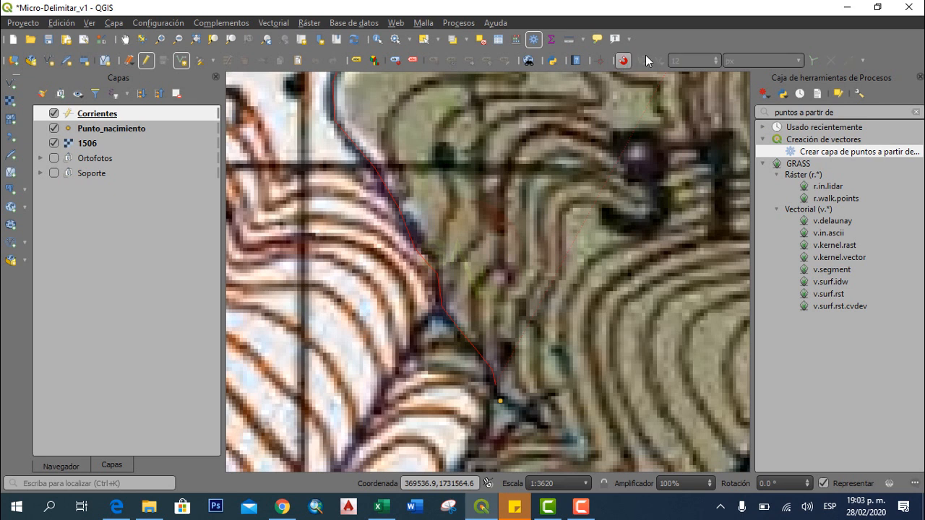
right_click(762, 35)
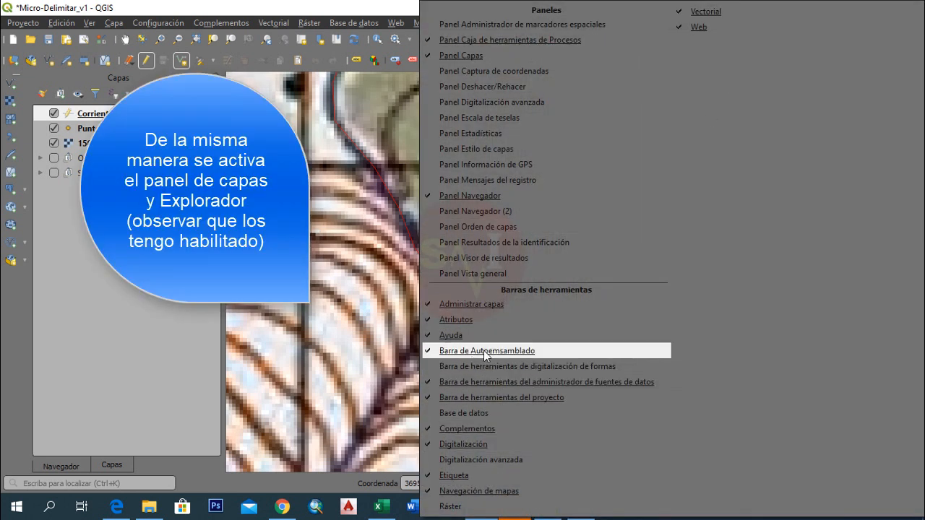
click(474, 352)
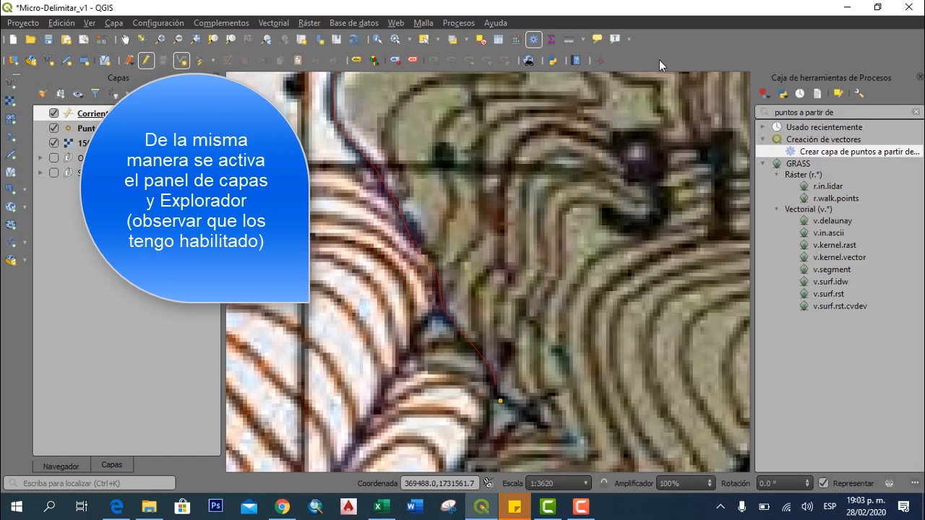
right_click(726, 43)
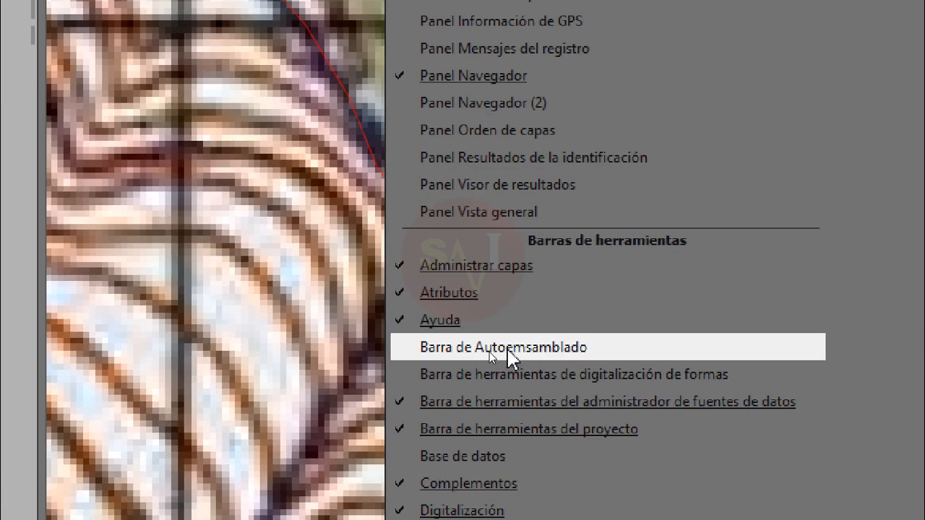
click(508, 349)
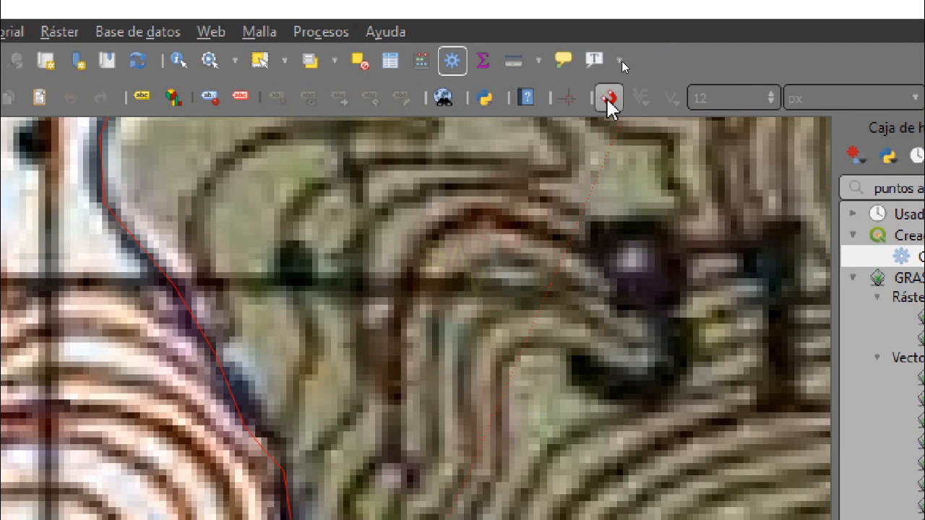
Enable snapping and set its mode to Vértice y segmento for finishing the line at the spring point
click(609, 99)
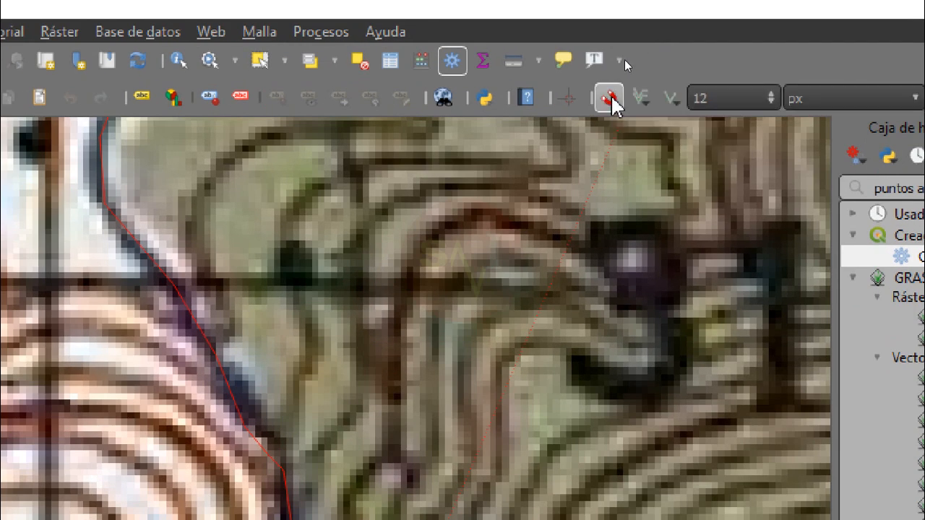
click(670, 101)
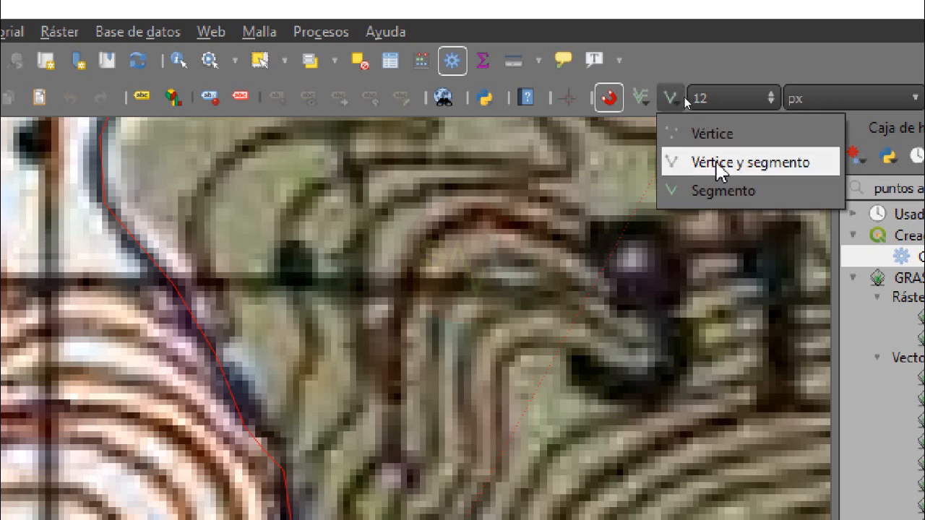
click(718, 170)
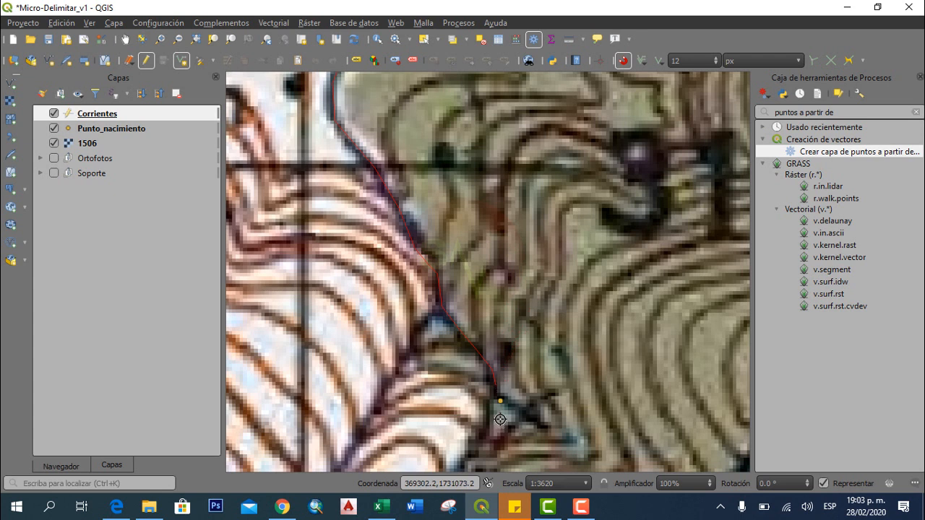
scroll(501, 419, up, 1)
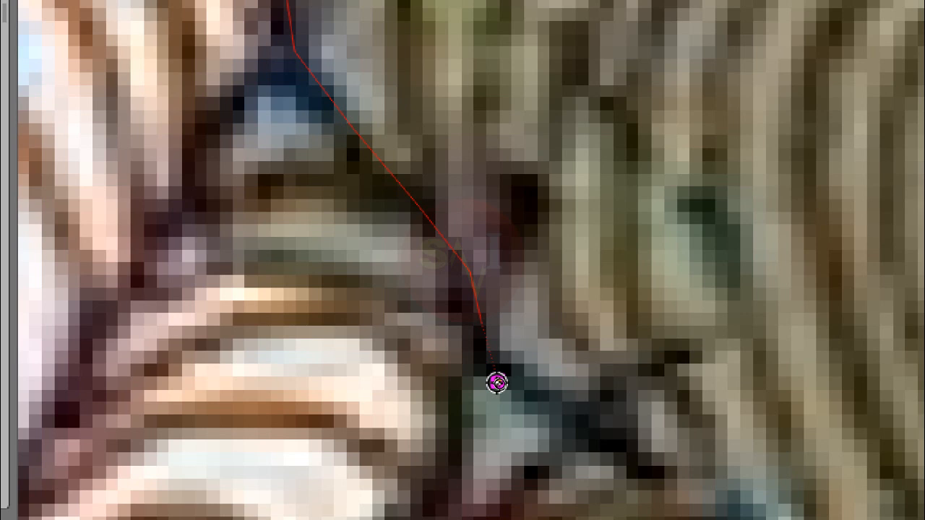
Finish the stream line at the spring point and set its Nombre to "Corriente principal"
click(497, 381)
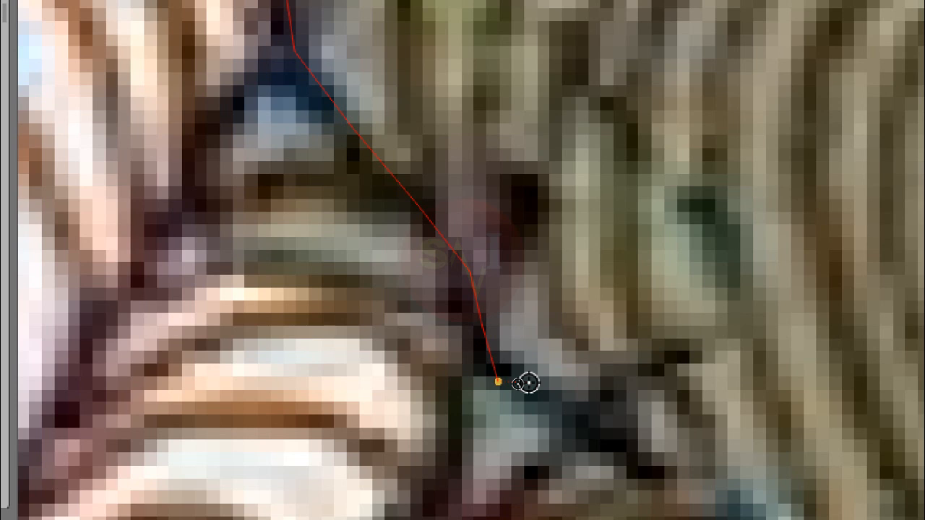
right_click(528, 382)
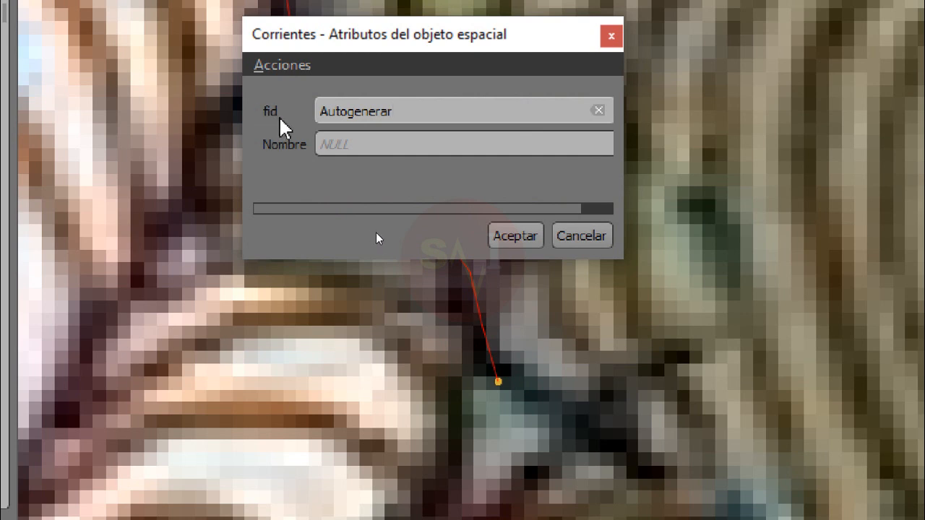
click(368, 146)
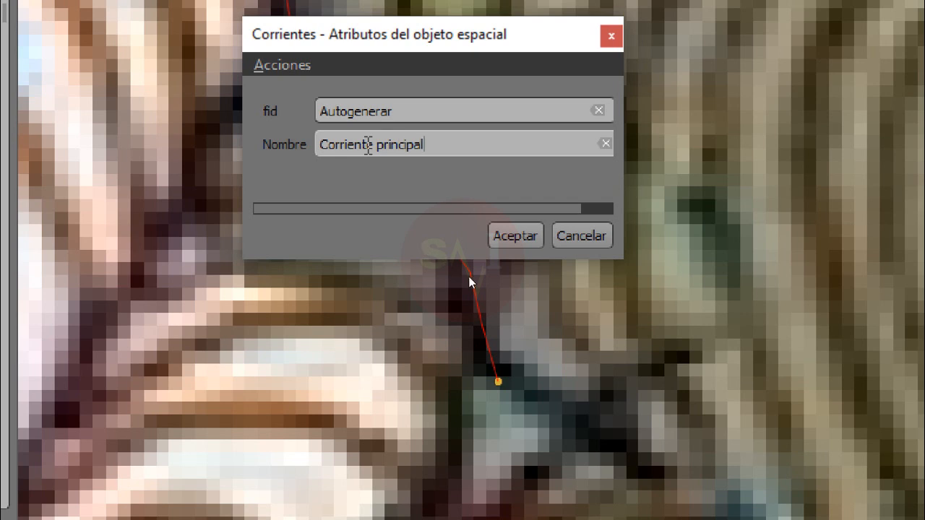
click(518, 236)
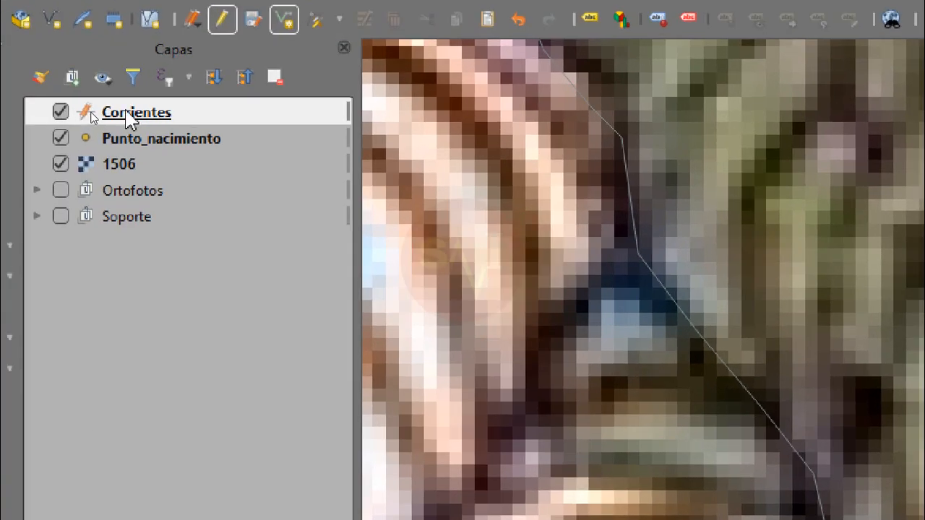
Review the attribute table of the Corrientes layer to check the record of the main stream
right_click(124, 111)
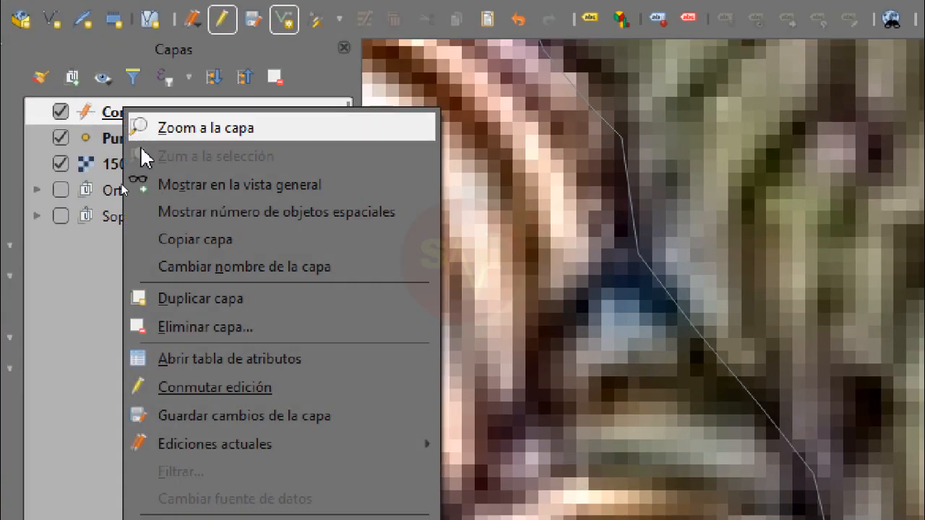
click(226, 361)
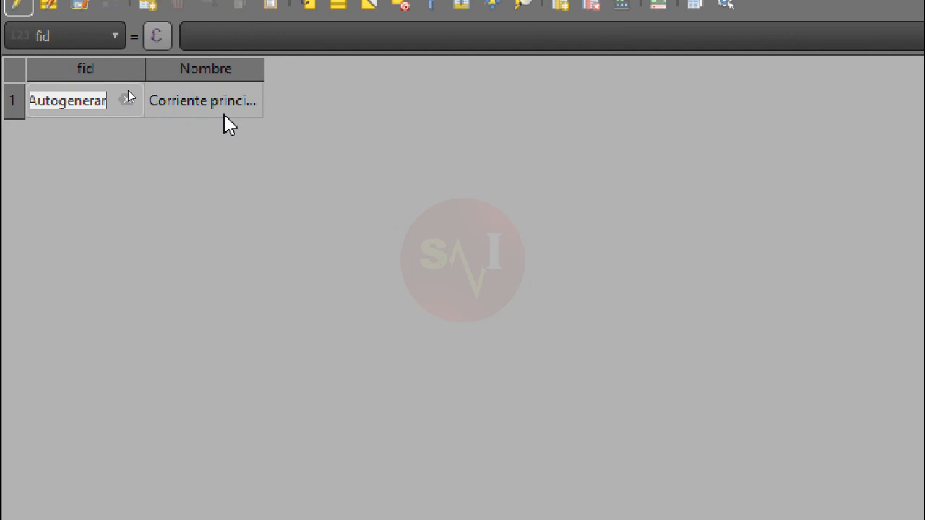
click(902, 6)
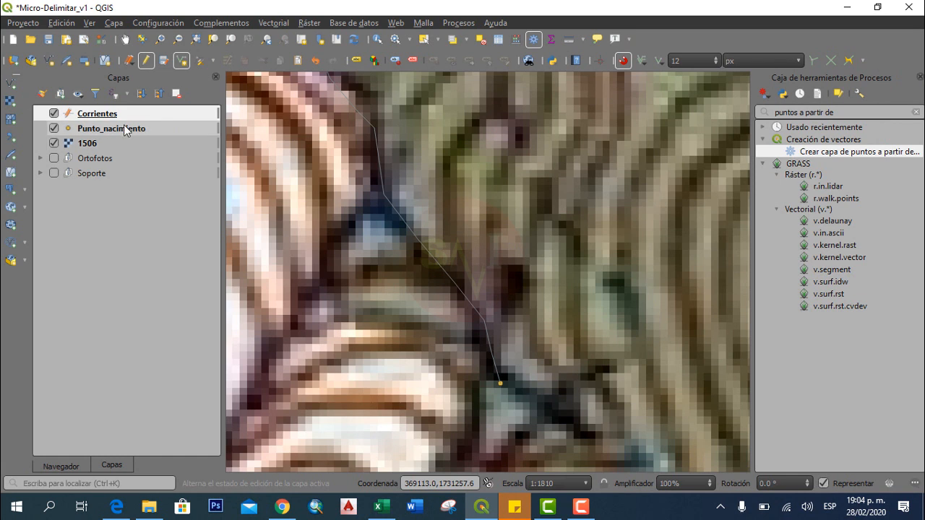
right_click(109, 113)
click(124, 118)
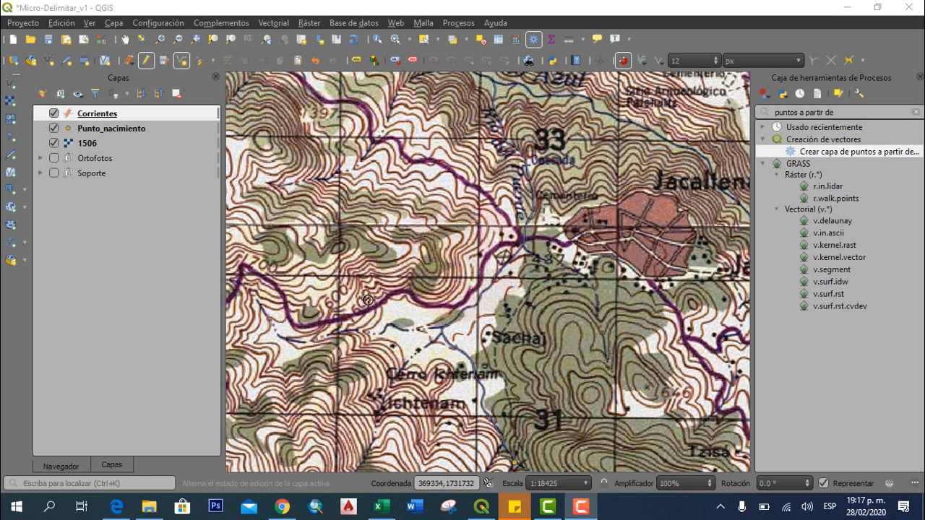
Trace the tributary south of Jacaltenango down to its junction with the main stream and name it "uno"
click(112, 114)
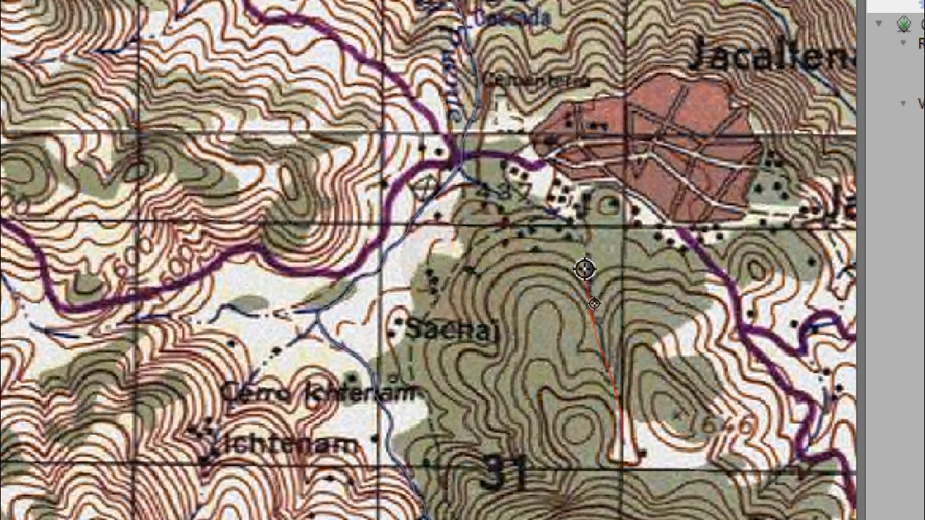
click(574, 224)
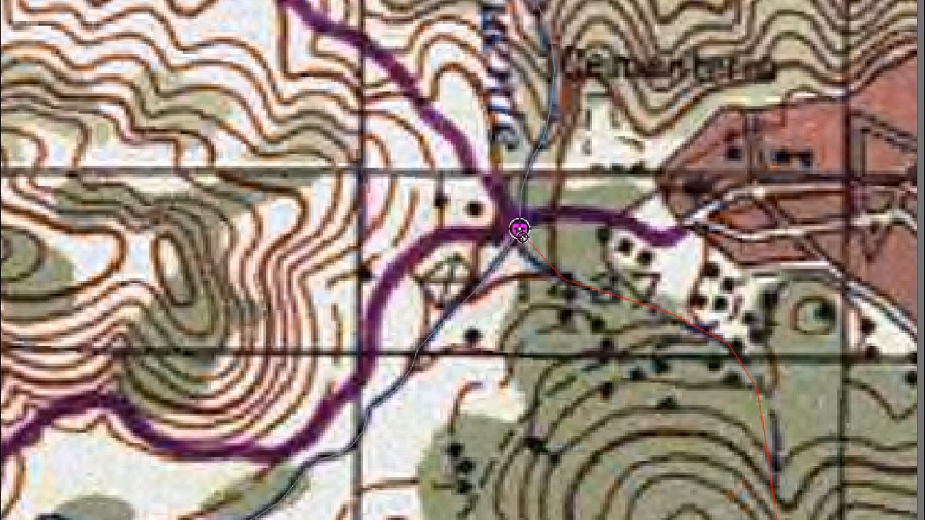
click(520, 230)
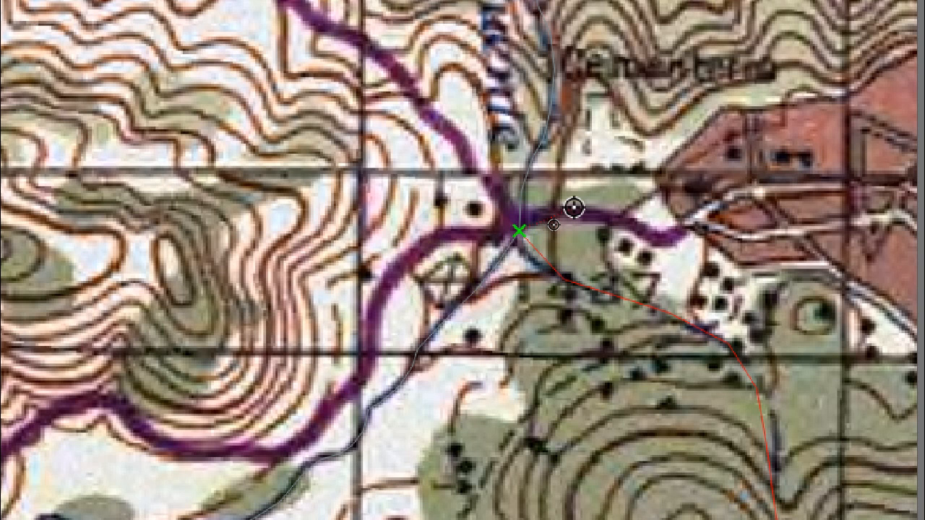
right_click(573, 209)
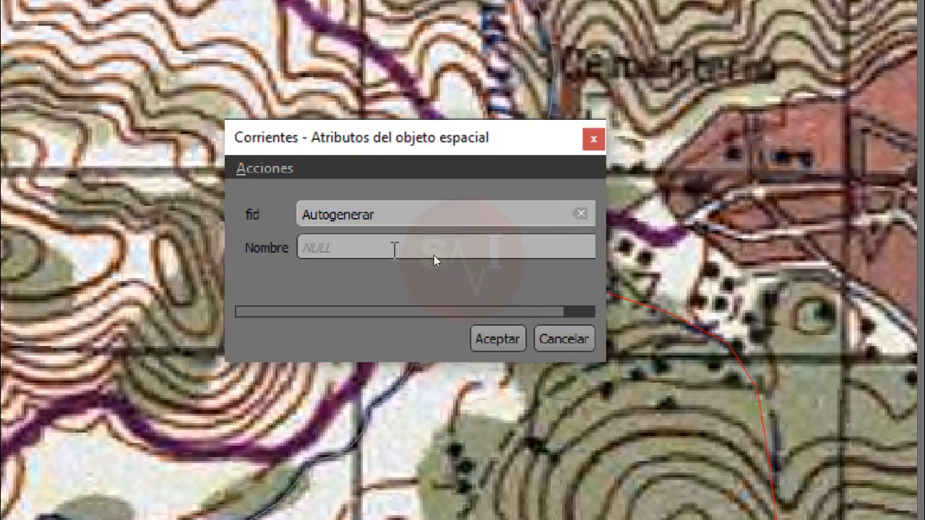
click(372, 249)
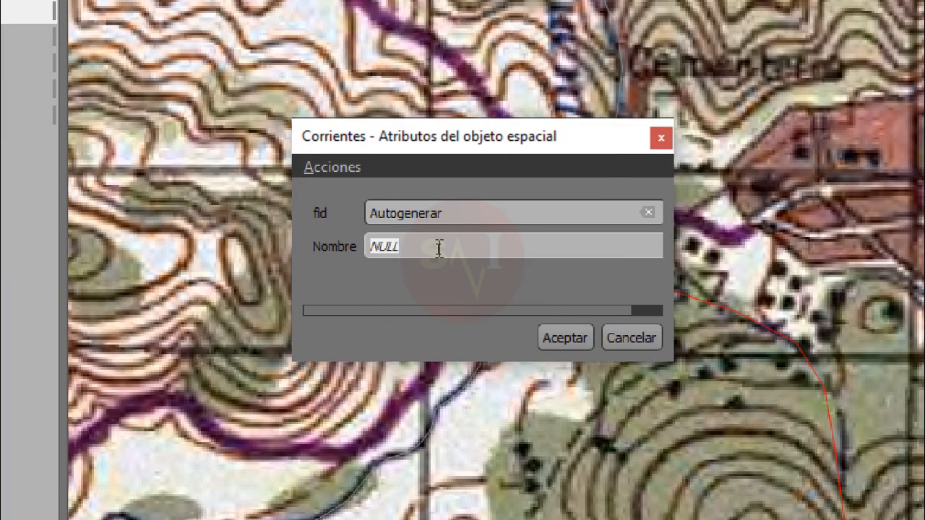
text(uno)
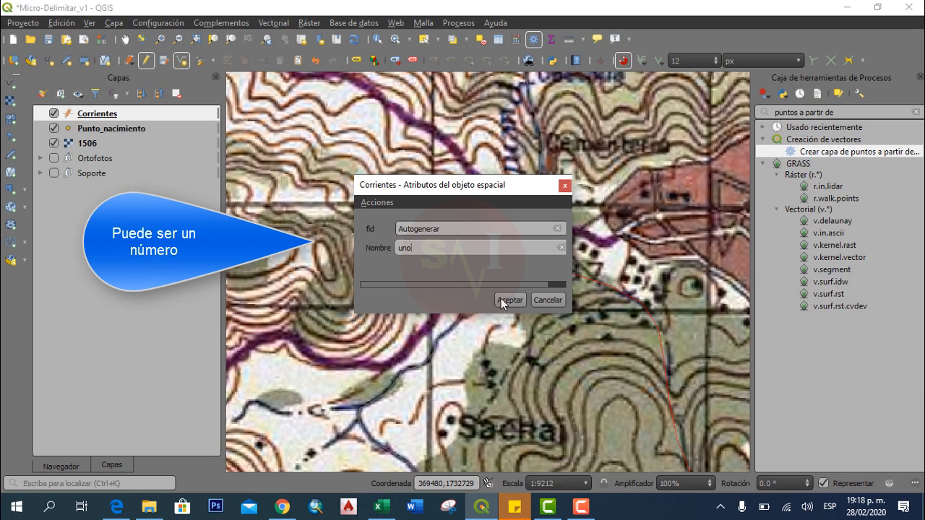
click(509, 297)
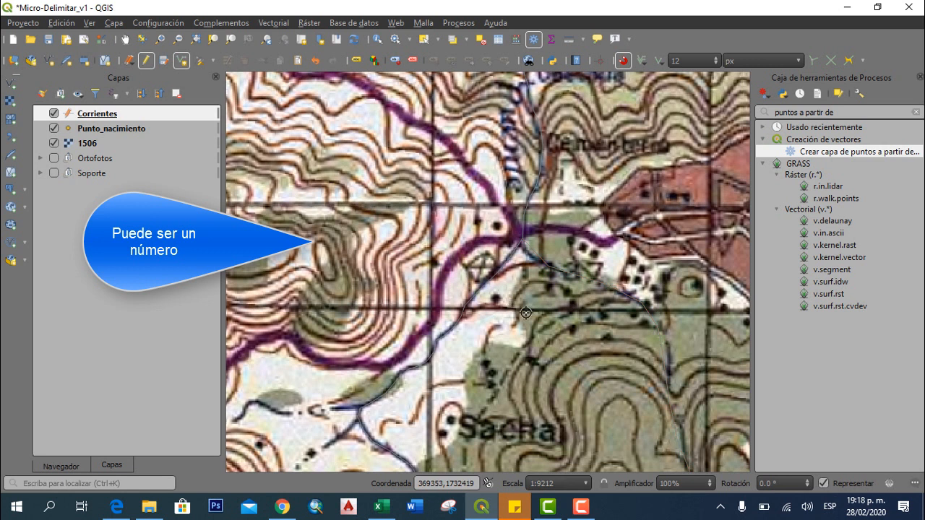
Trace the western tributary eastward to the fork west of Sachaj and set its Nombre to "Rio"
scroll(547, 347, down, 2)
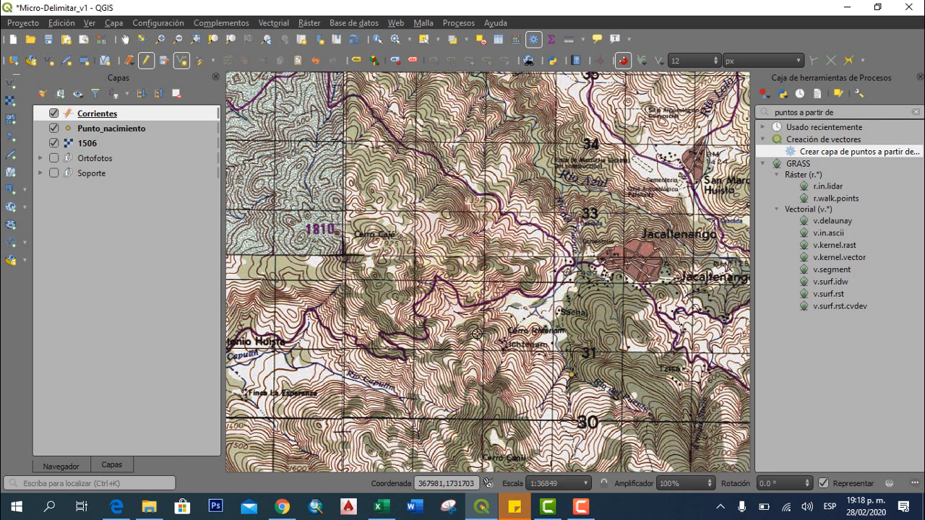
scroll(533, 356, up, 1)
drag(324, 244, 367, 273)
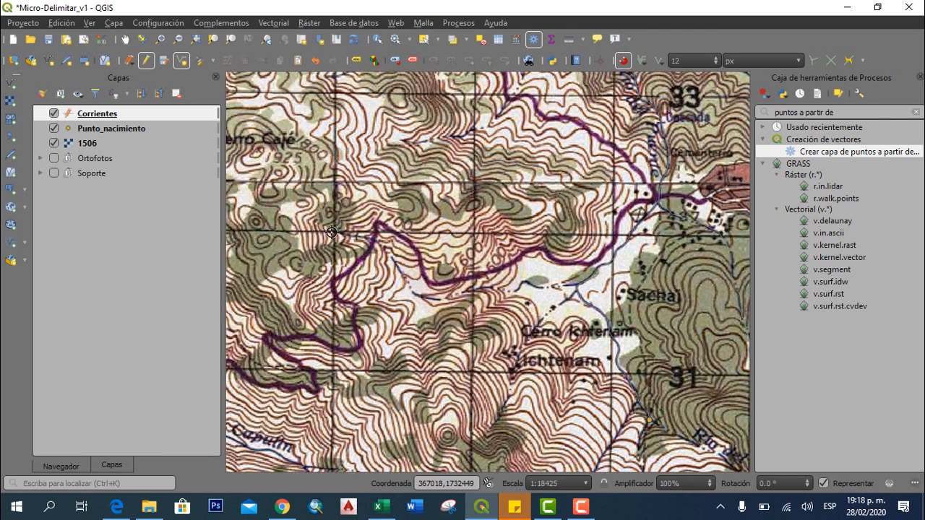
click(402, 271)
click(412, 292)
click(443, 299)
scroll(517, 289, up, 1)
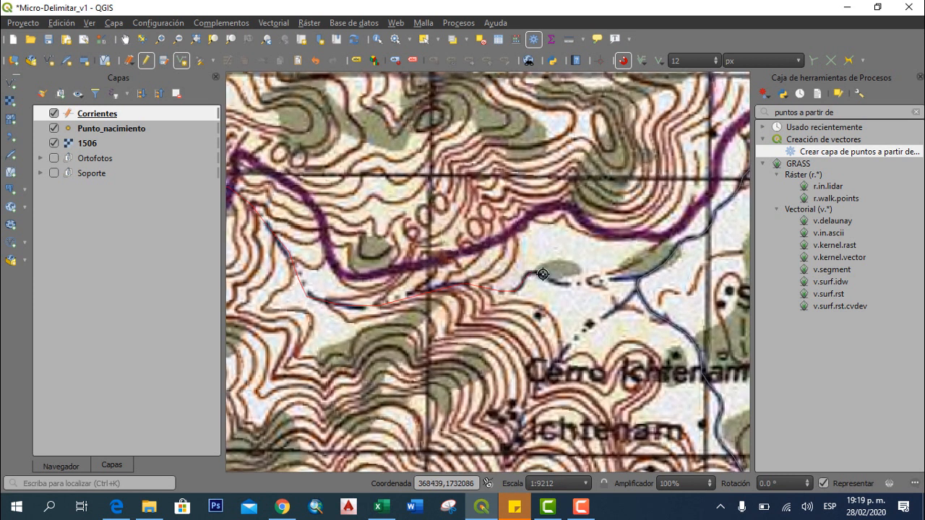
scroll(636, 278, up, 1)
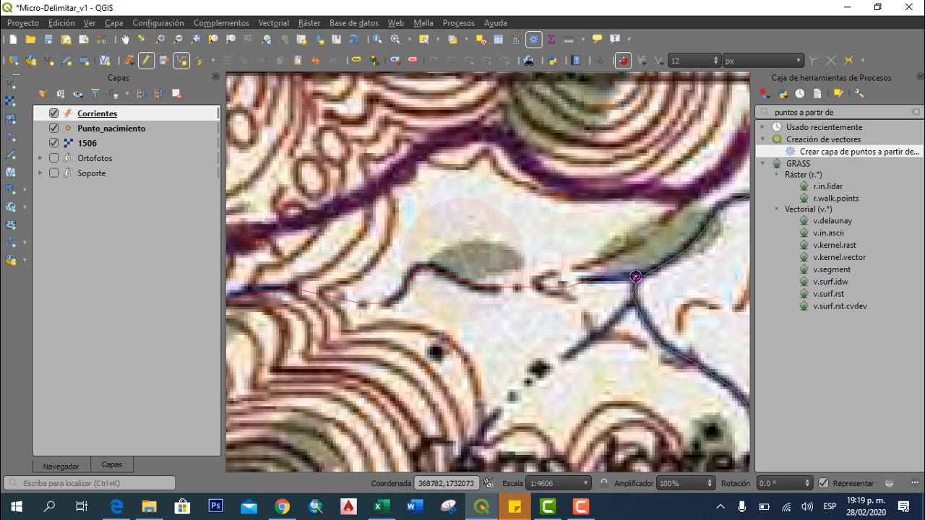
right_click(637, 279)
text(Rio)
click(512, 297)
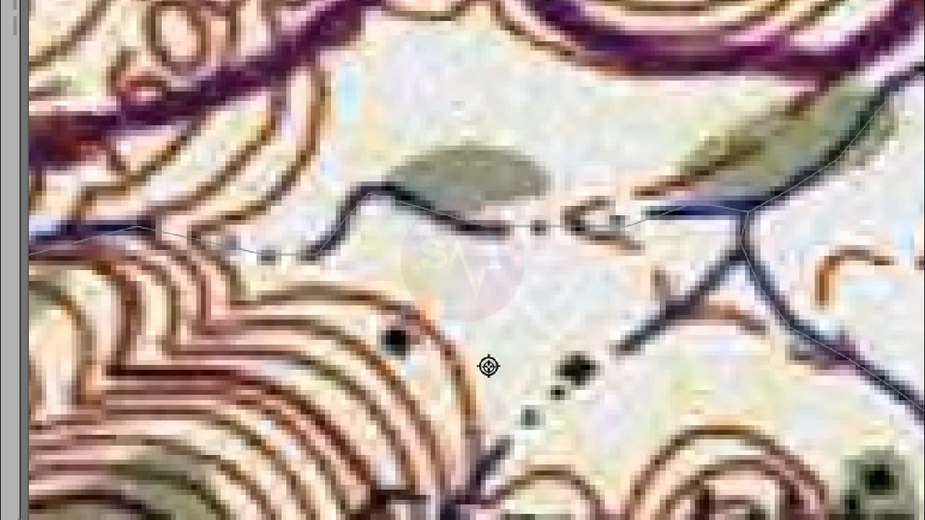
Trace the tributary that runs northward past Ichtenam, starting from its upper end in the hills to the south
scroll(488, 366, down, 2)
drag(458, 469, 473, 350)
scroll(454, 369, up, 1)
click(492, 280)
click(496, 264)
click(513, 204)
click(547, 159)
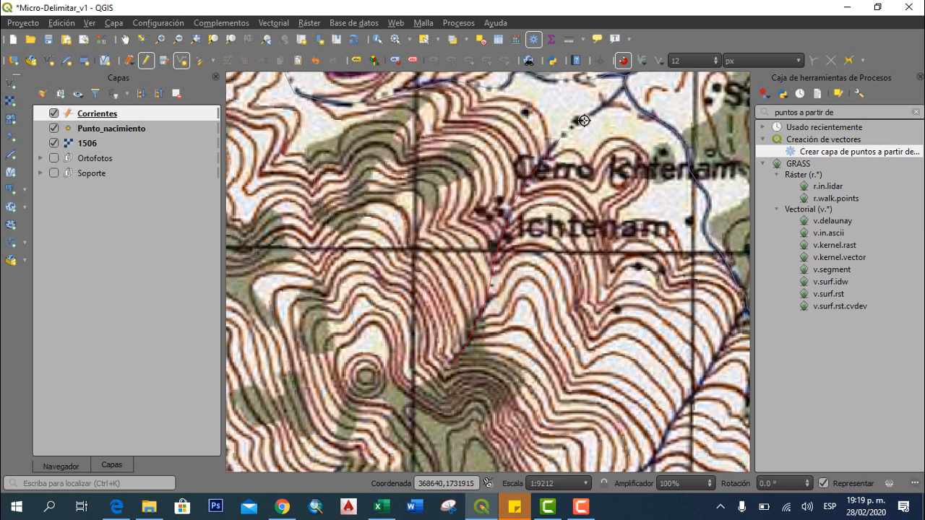
Extend the Ichtenam tributary to its junction with the main stream, finish it and set its Nombre to "d"
drag(596, 114, 477, 276)
click(496, 258)
scroll(504, 250, up, 2)
click(508, 258)
right_click(525, 256)
click(456, 253)
text(d)
click(505, 300)
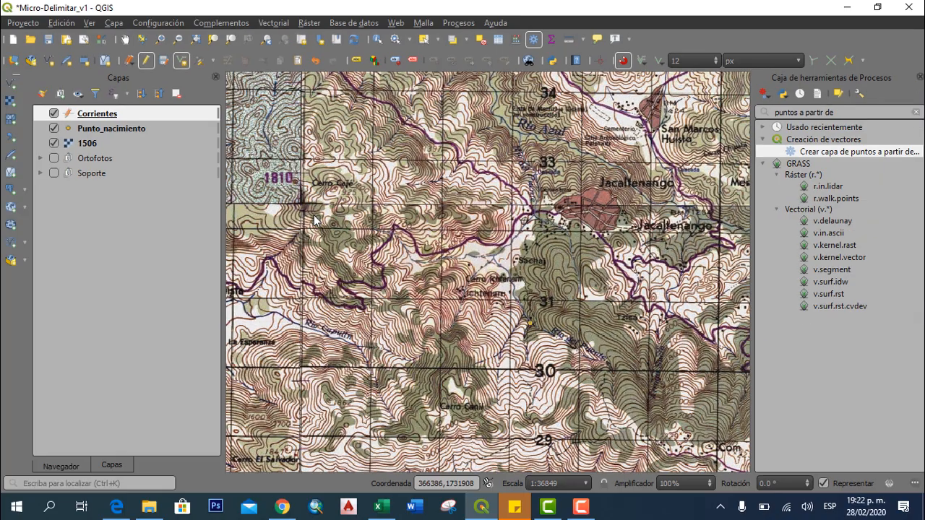
Style the Corrientes layer with the "simple blue line" symbol
double_click(170, 113)
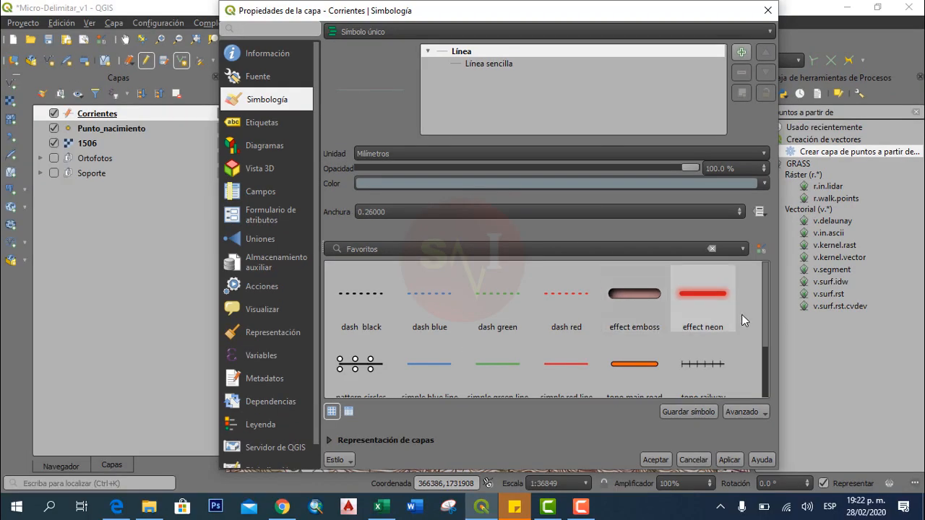
mouse_move(765, 299)
mouse_down()
mouse_move(762, 332)
mouse_move(760, 306)
mouse_up()
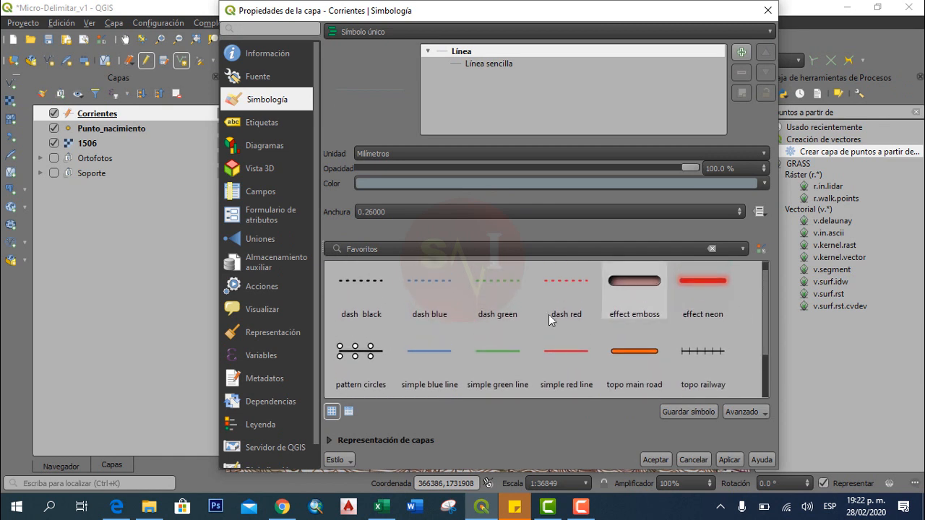
click(437, 358)
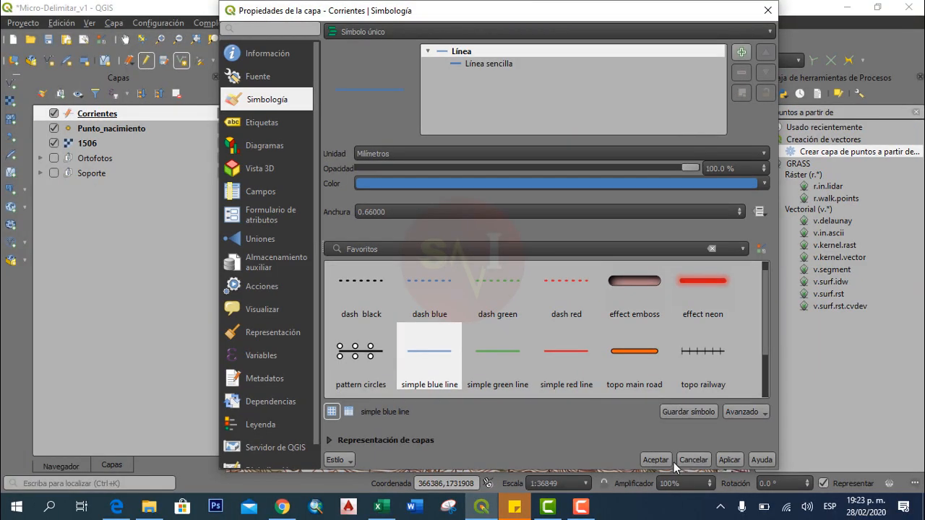
click(655, 460)
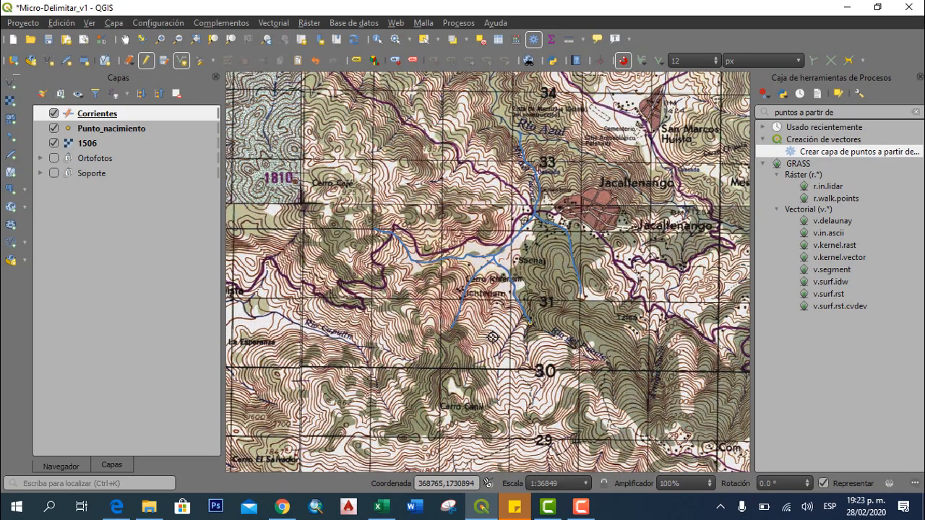
Trace the Río del Puente stream southeastward from the spring point and digitize the neighbouring streams to the south
scroll(542, 439, up, 1)
drag(659, 287, 502, 307)
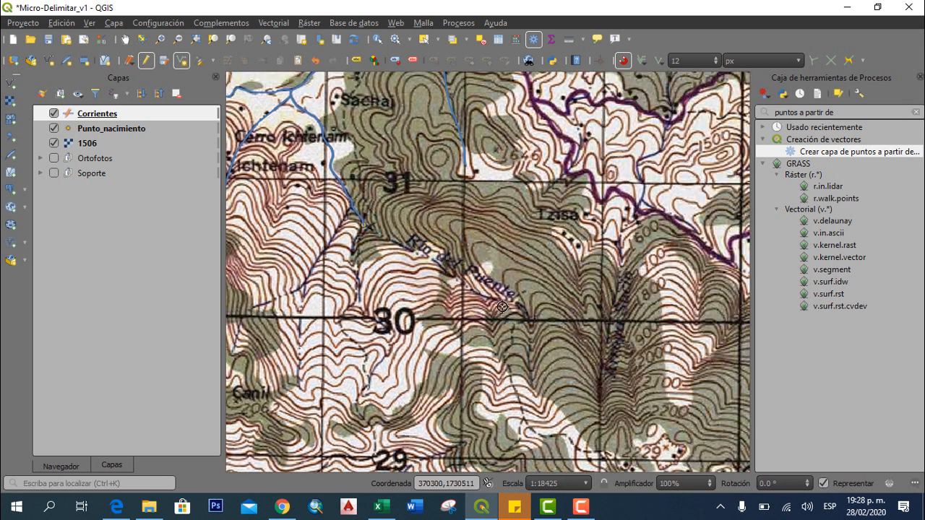
scroll(492, 311, up, 1)
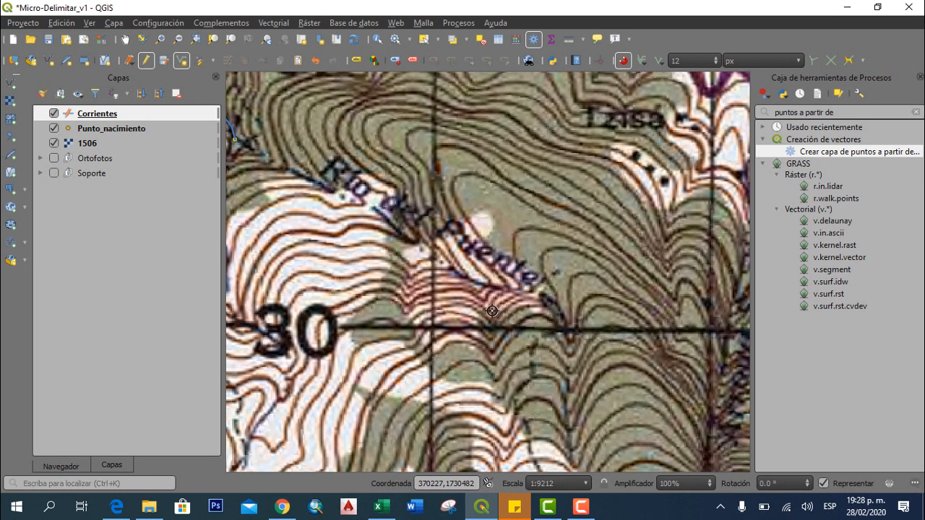
scroll(492, 311, down, 1)
drag(401, 280, 444, 269)
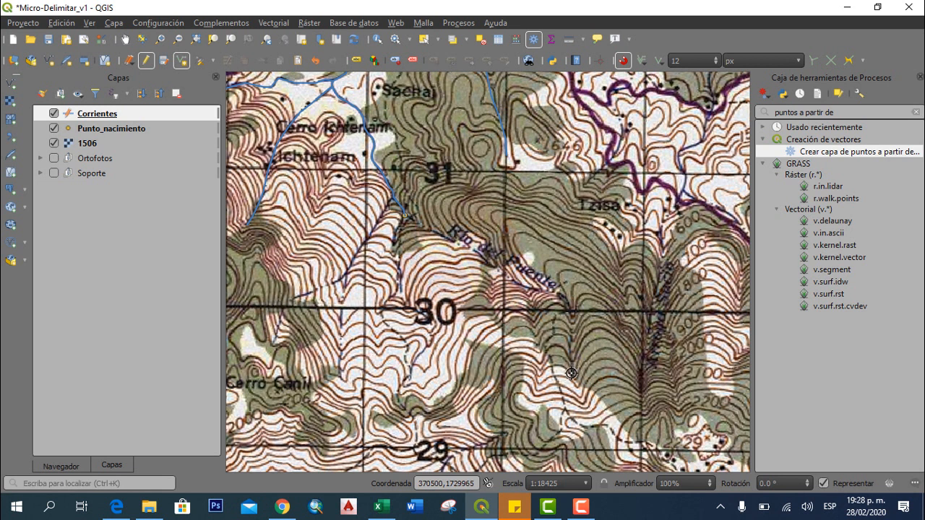
scroll(421, 230, up, 3)
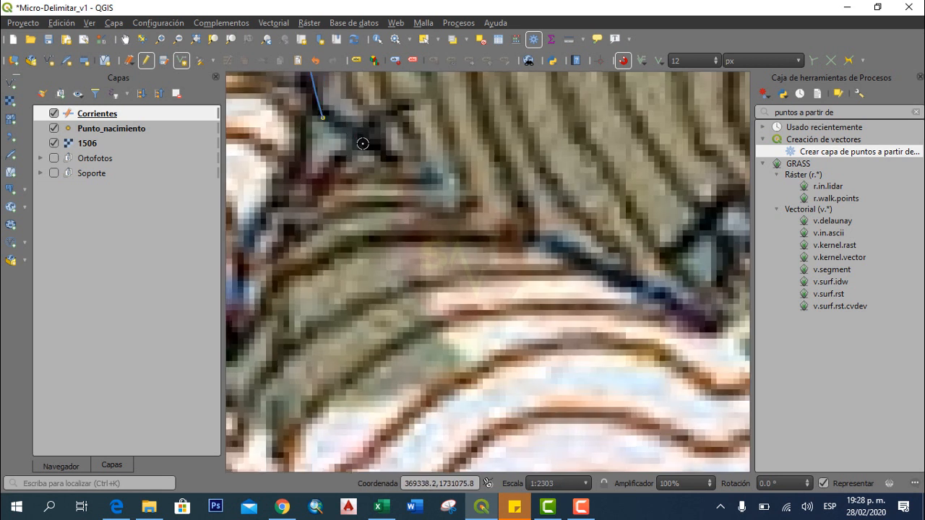
scroll(448, 186, down, 2)
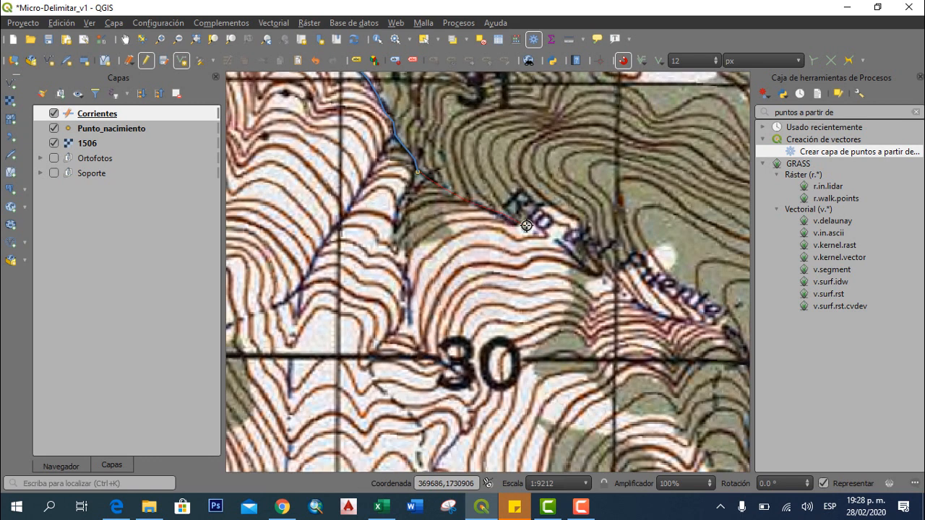
scroll(535, 230, down, 1)
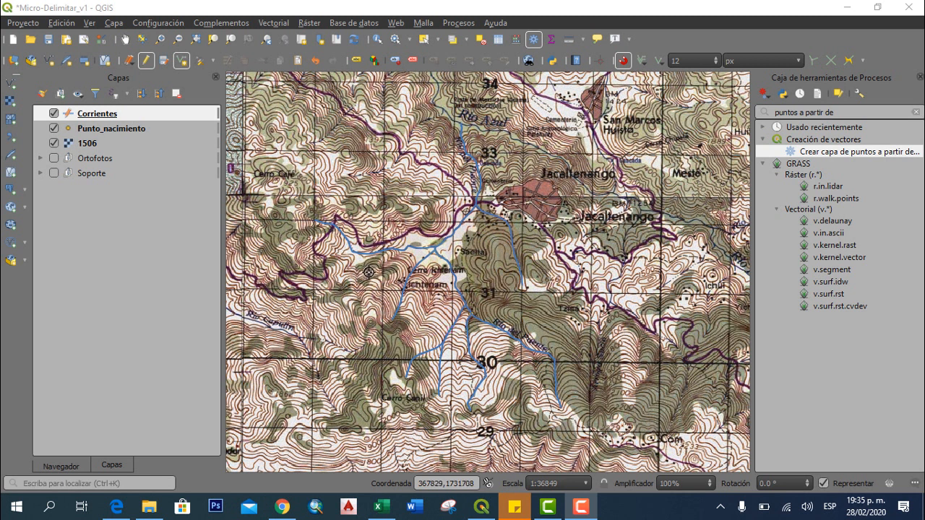
scroll(374, 271, up, 2)
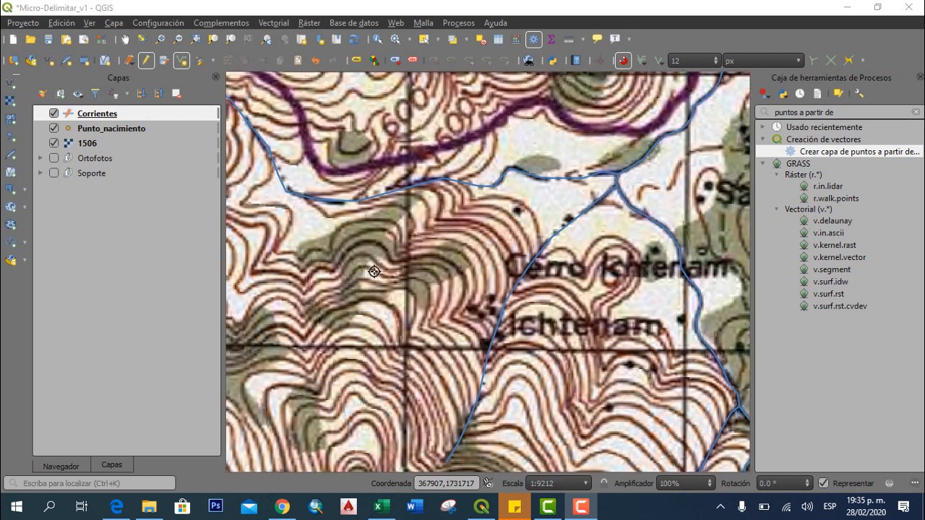
scroll(377, 277, down, 1)
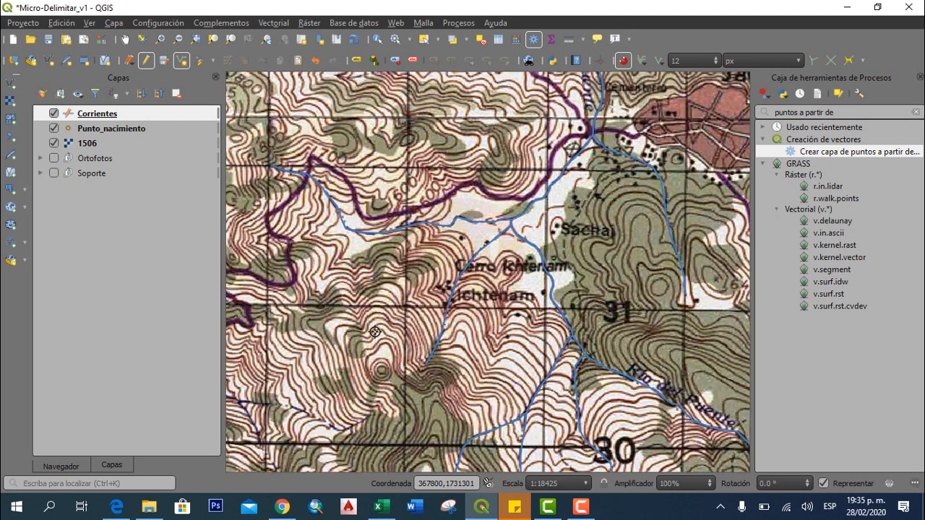
scroll(402, 278, up, 1)
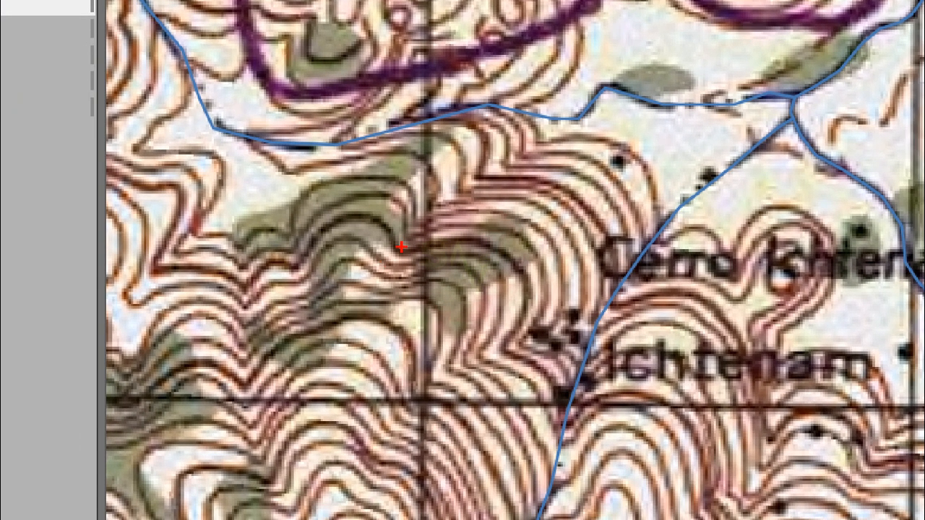
Mark the V-shaped contours of the valley northwest of Ichtenam and sketch the drainage line through their vertices
mouse_move(407, 210)
mouse_down()
mouse_move(411, 241)
mouse_move(450, 235)
mouse_up()
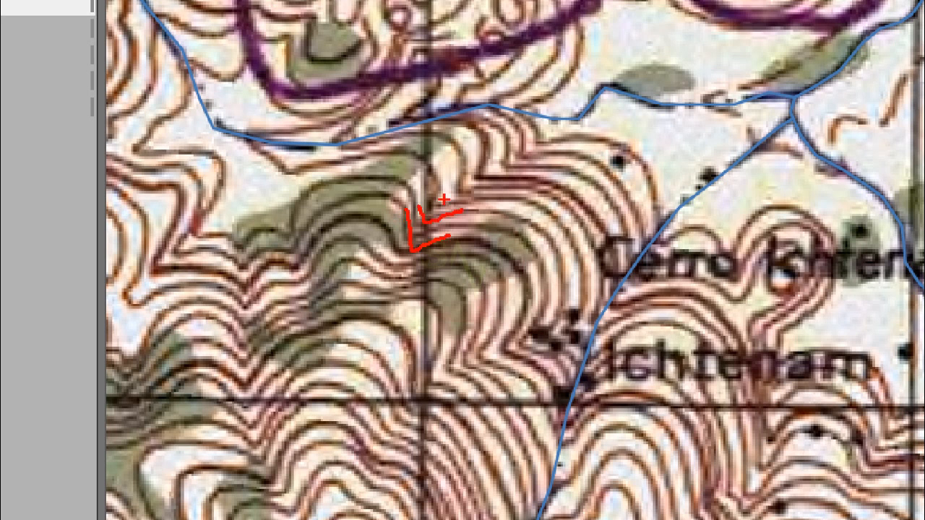
mouse_move(449, 185)
mouse_down()
mouse_move(446, 208)
mouse_move(478, 200)
mouse_up()
mouse_move(495, 157)
mouse_down()
mouse_move(494, 170)
mouse_move(523, 144)
mouse_up()
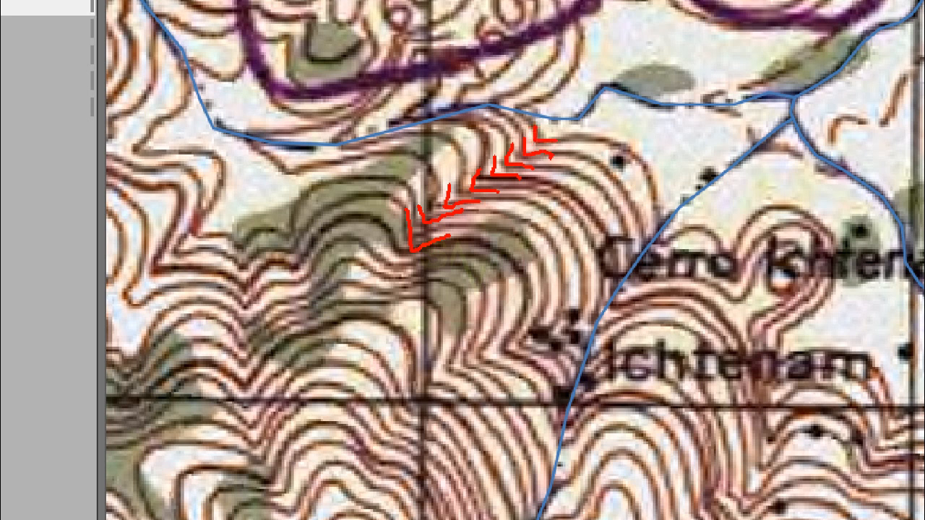
drag(415, 232, 533, 143)
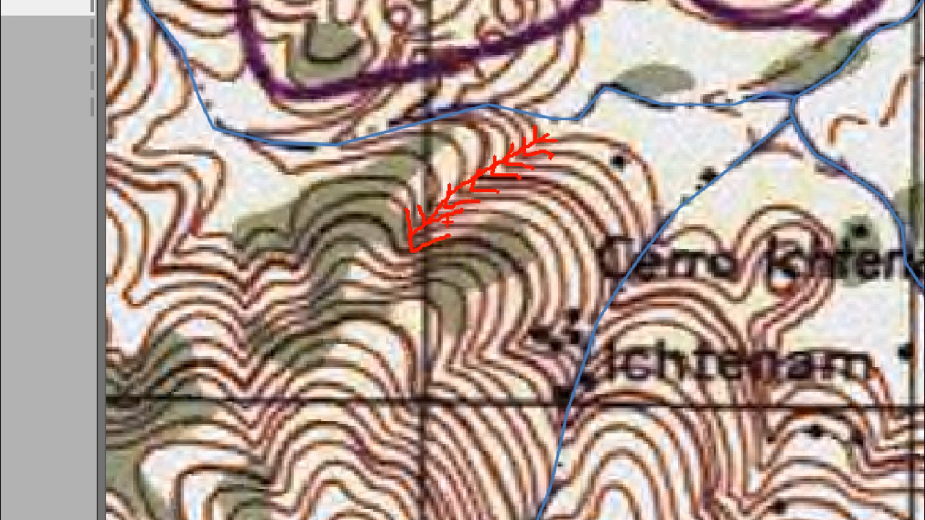
Mark the U-shaped contours of the ridges on both sides of that valley and sketch the ridge line northwest of Ichtenam
drag(452, 230, 484, 222)
mouse_move(521, 247)
mouse_down()
mouse_move(532, 286)
mouse_move(512, 314)
mouse_up()
mouse_move(489, 210)
mouse_down()
mouse_move(555, 230)
mouse_move(560, 275)
mouse_up()
mouse_move(509, 190)
mouse_down()
mouse_move(578, 217)
mouse_move(580, 253)
mouse_up()
mouse_move(534, 167)
mouse_down()
mouse_move(619, 163)
mouse_move(622, 144)
mouse_up()
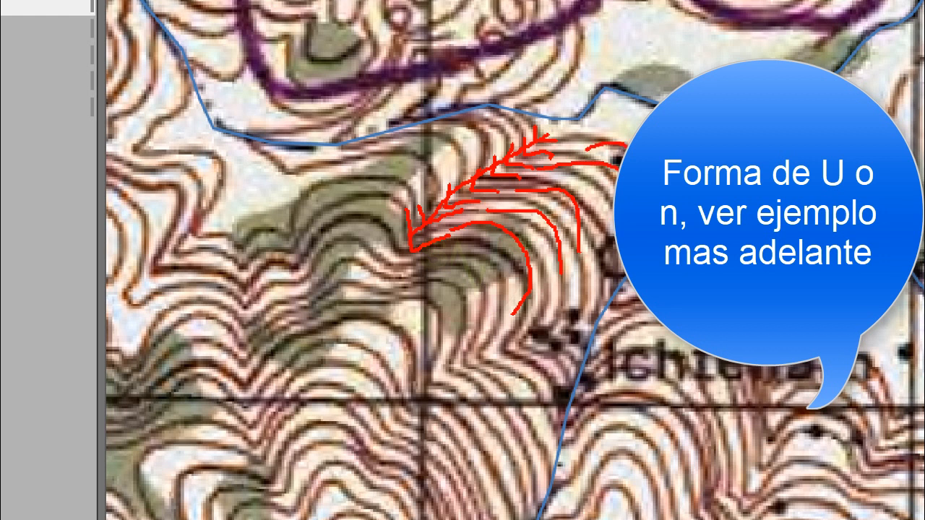
mouse_move(313, 208)
mouse_down()
mouse_move(372, 190)
mouse_move(397, 194)
mouse_up()
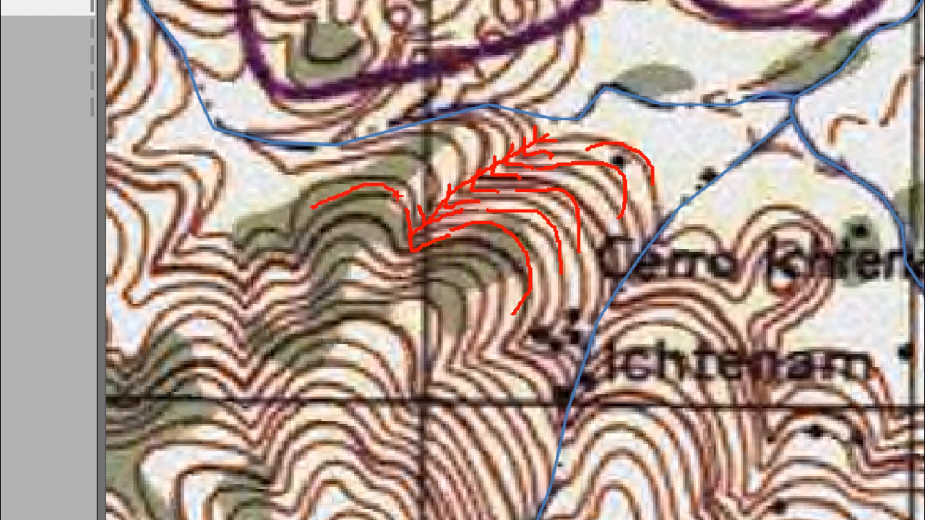
mouse_move(359, 172)
mouse_down()
mouse_move(416, 169)
mouse_move(417, 138)
mouse_move(482, 136)
mouse_up()
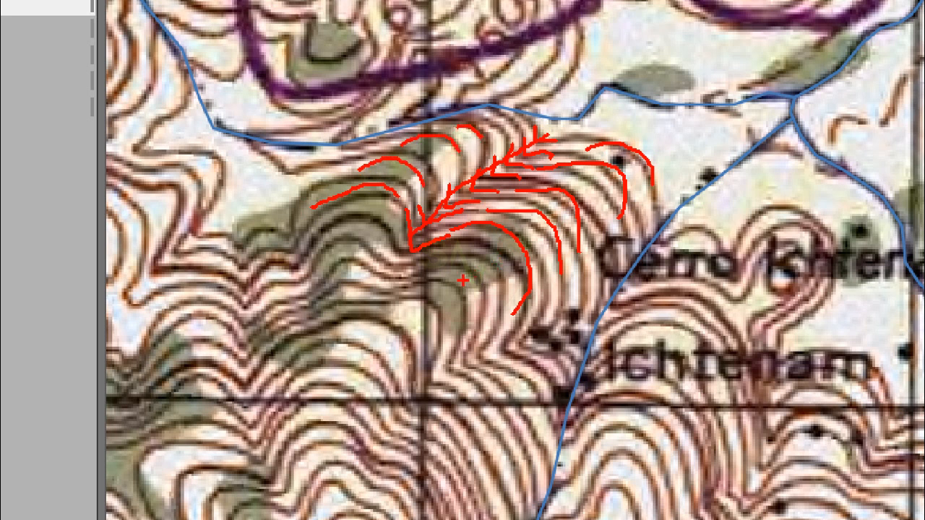
drag(549, 206, 591, 182)
drag(458, 283, 467, 286)
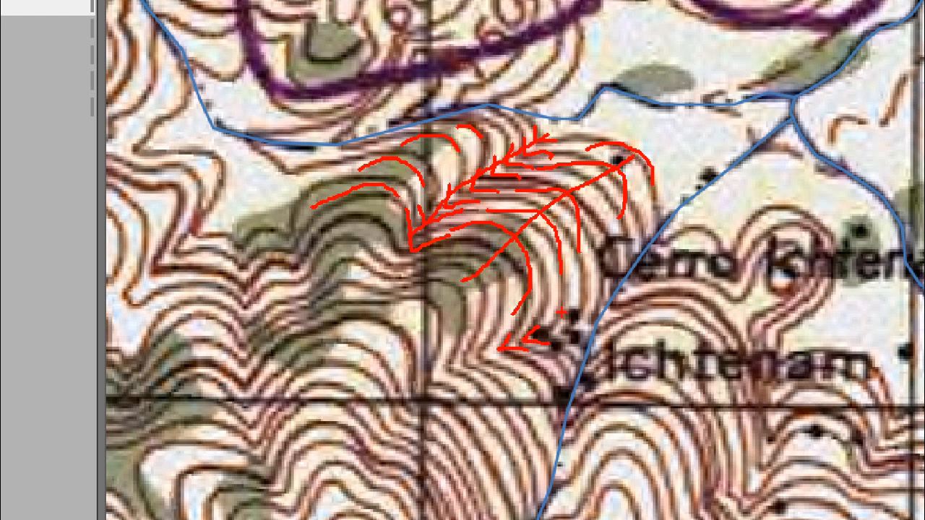
Mark the V-shaped contours along the Ichtenam stream and in the western valley, and clear the annotations
drag(583, 304, 585, 334)
mouse_move(594, 297)
mouse_down()
mouse_move(598, 319)
mouse_move(637, 288)
mouse_up()
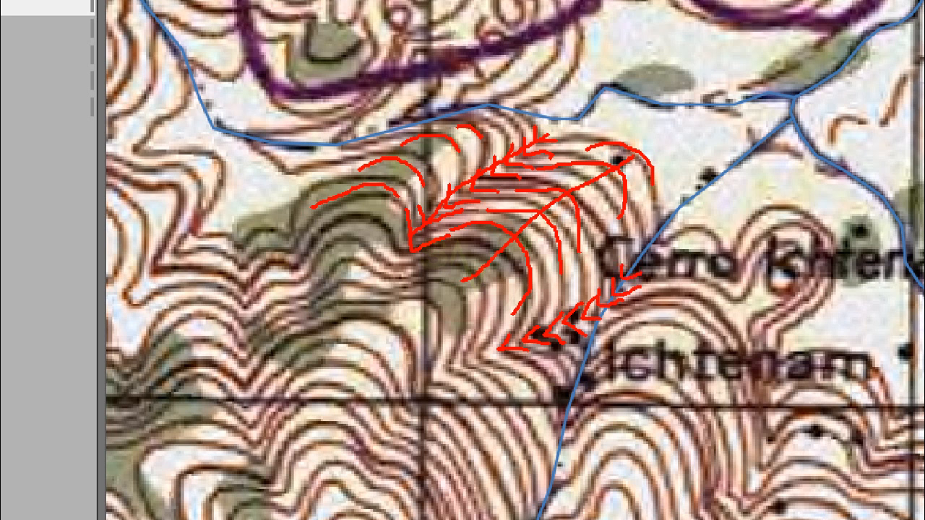
mouse_move(633, 253)
mouse_down()
mouse_move(636, 267)
mouse_move(658, 259)
mouse_move(649, 253)
mouse_up()
drag(238, 329, 266, 349)
drag(253, 302, 248, 323)
drag(228, 290, 245, 307)
drag(229, 273, 247, 283)
drag(236, 246, 246, 255)
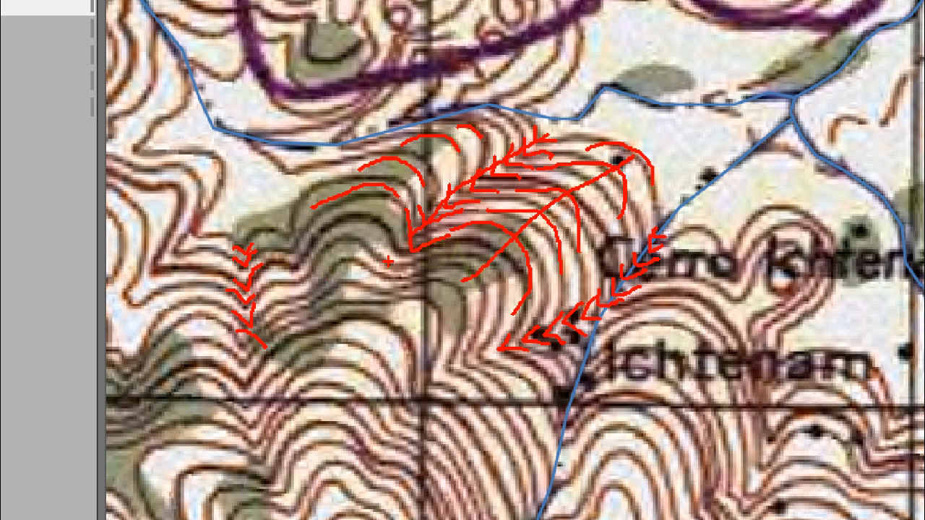
key(Escape)
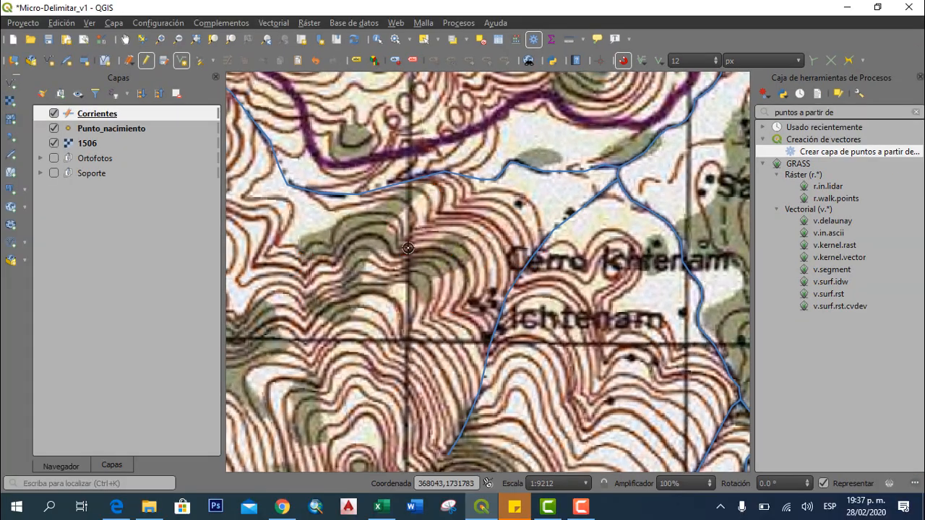
Examine the slope north of the main stream, marking the contours around its hills with annotations
scroll(404, 251, down, 1)
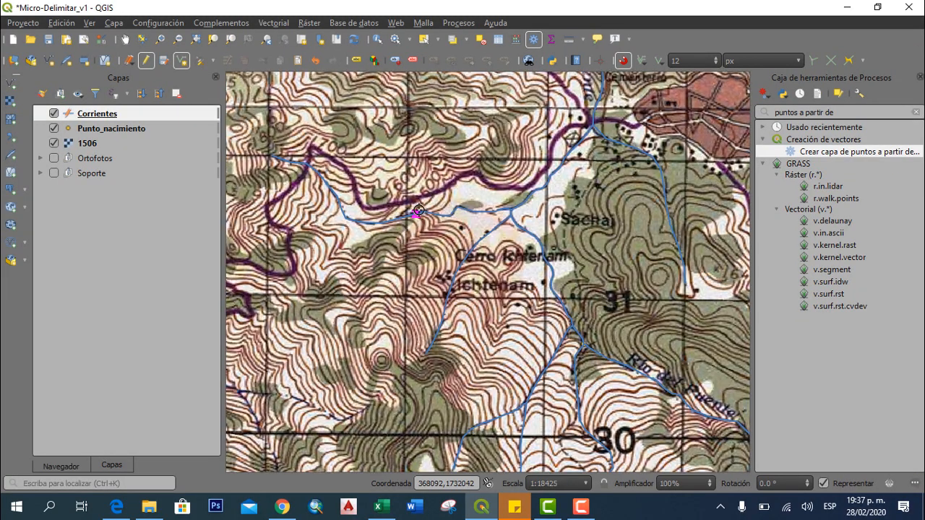
drag(396, 182, 434, 230)
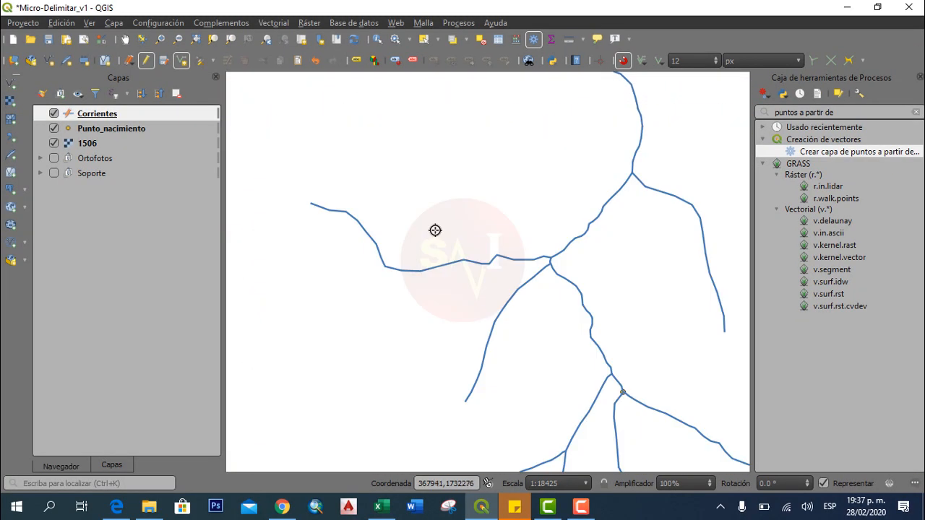
key(ctrl+1)
scroll(454, 235, up, 1)
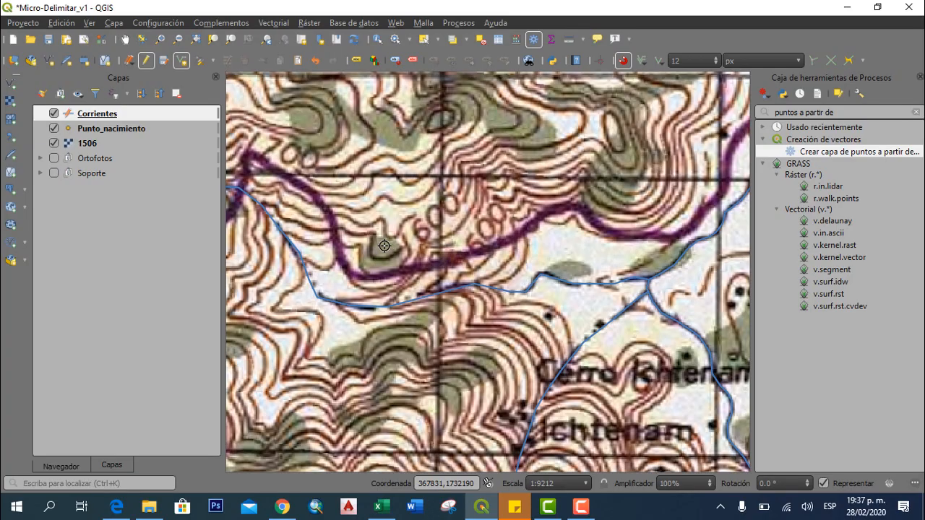
scroll(360, 245, down, 1)
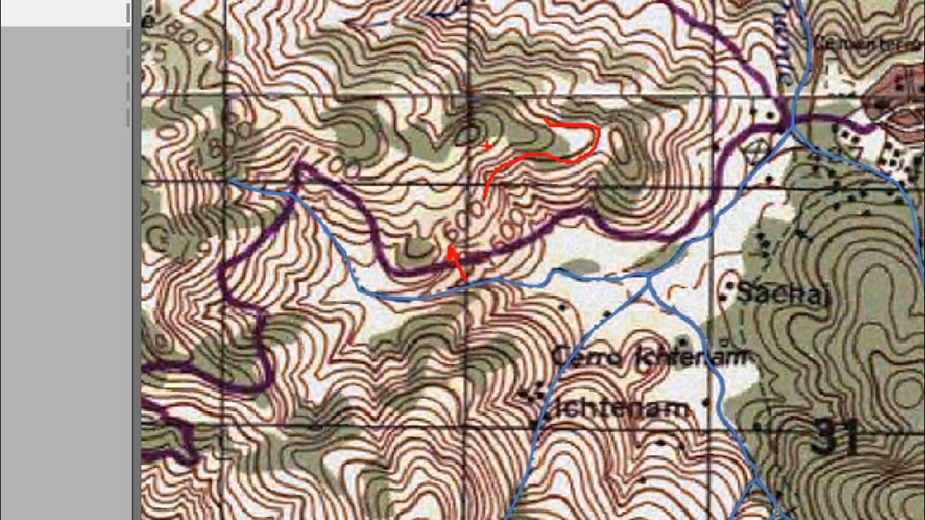
mouse_move(322, 170)
mouse_down()
mouse_move(366, 175)
mouse_move(409, 144)
mouse_up()
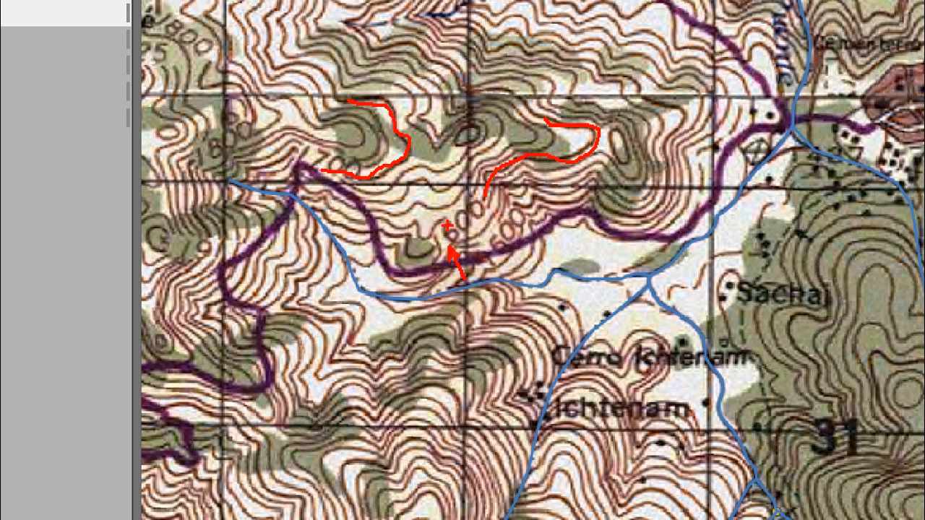
drag(408, 165, 454, 215)
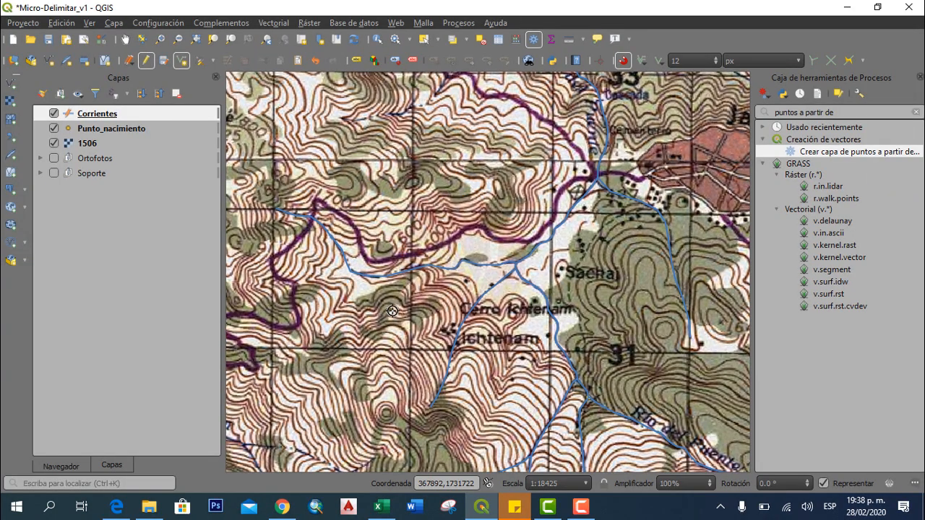
Digitize the tributary in the valley northwest of Ichtenam down to the main stream and set its Nombre to "ocho"
scroll(396, 310, up, 1)
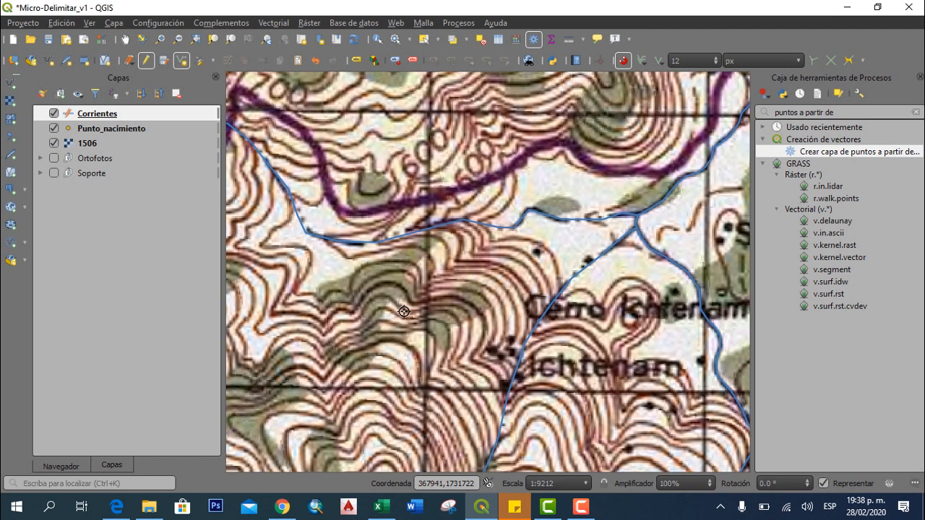
click(412, 304)
click(424, 290)
click(438, 275)
scroll(502, 237, up, 1)
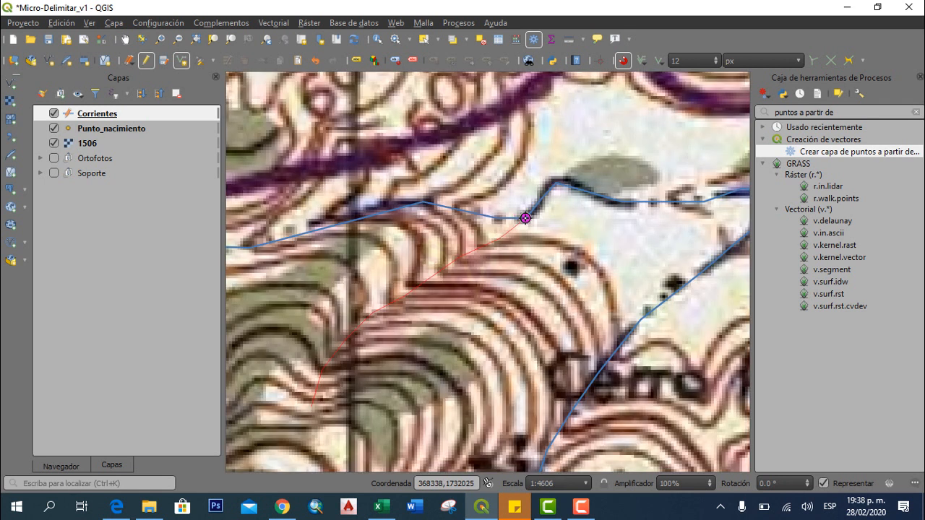
right_click(525, 218)
click(482, 248)
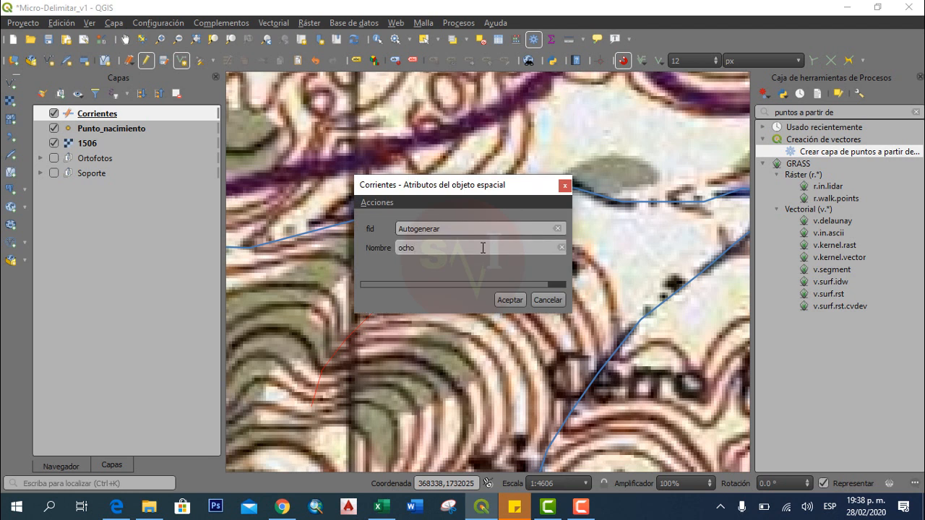
click(509, 299)
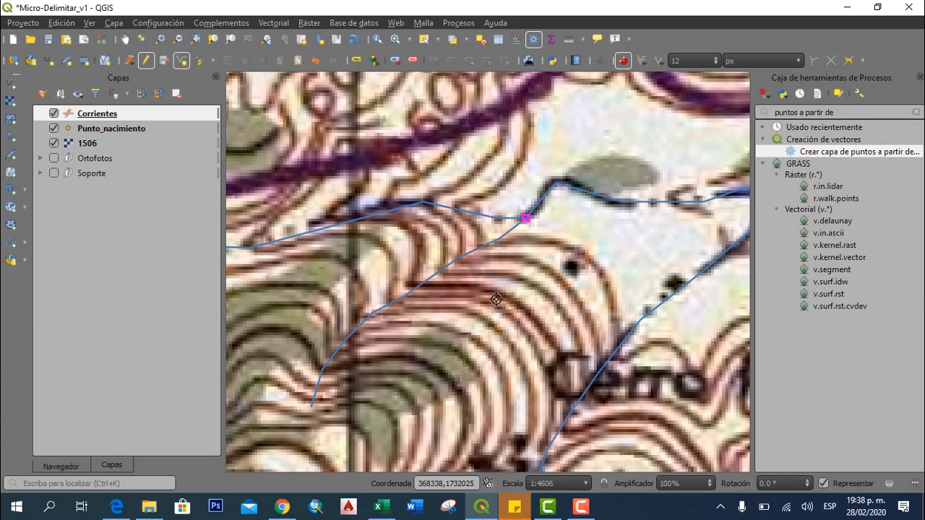
Trace the tributary from the valley southeast of Ichtenam northward, bending it northeast to the stream beside Cerro Ichtenam
scroll(498, 298, down, 2)
drag(549, 403, 535, 356)
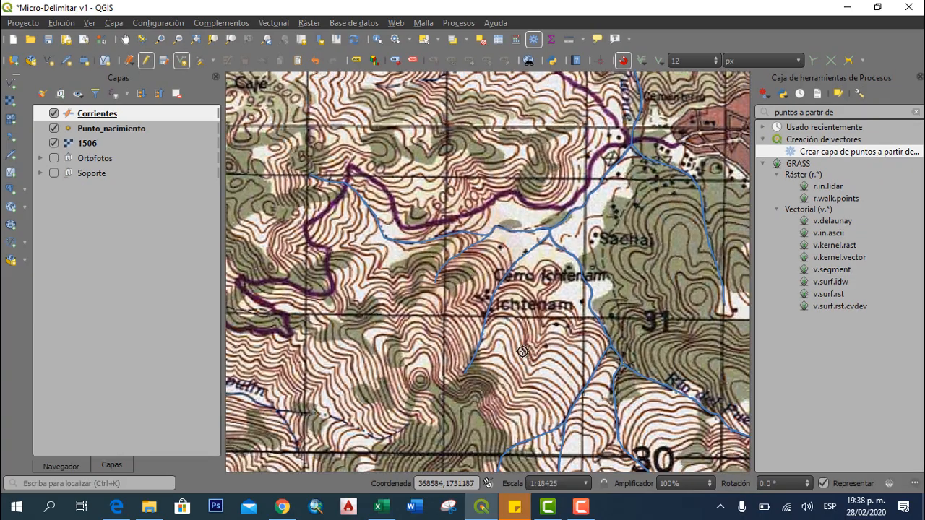
scroll(534, 381, up, 1)
scroll(511, 398, down, 1)
drag(504, 405, 533, 325)
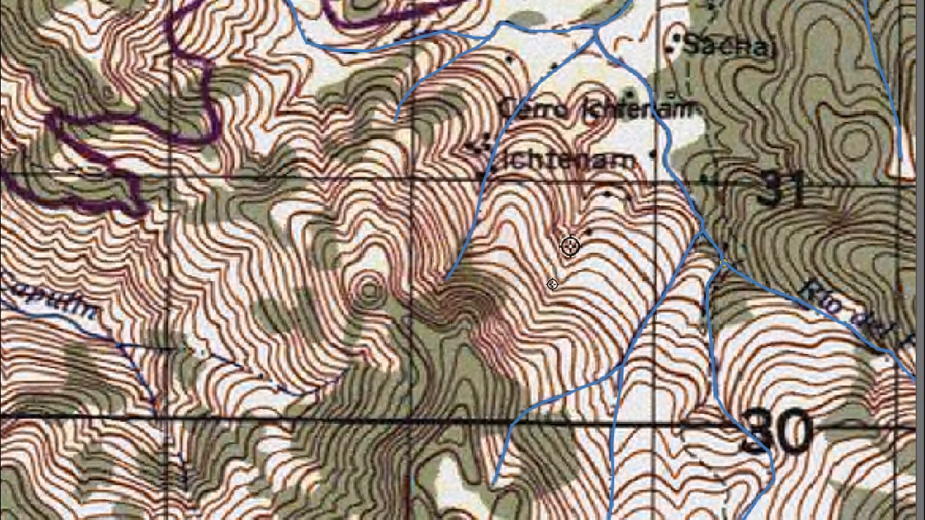
click(558, 265)
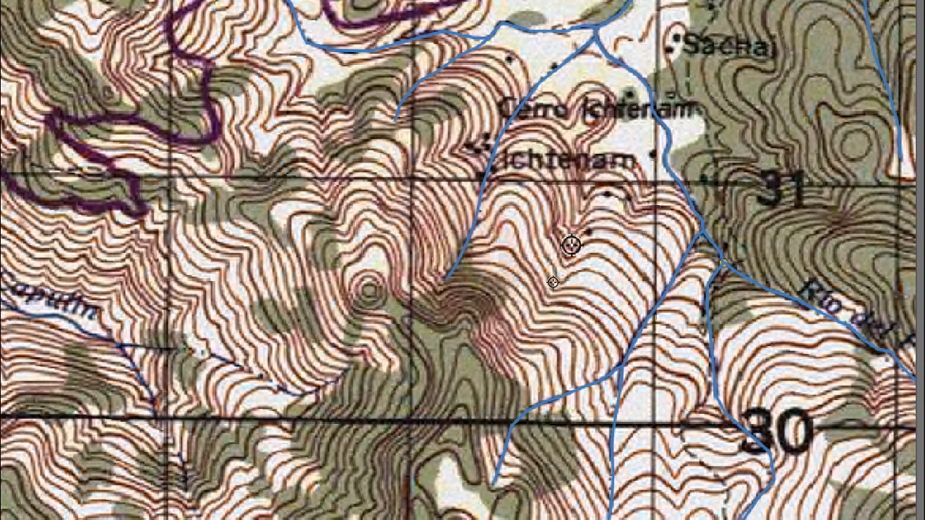
scroll(583, 187, up, 1)
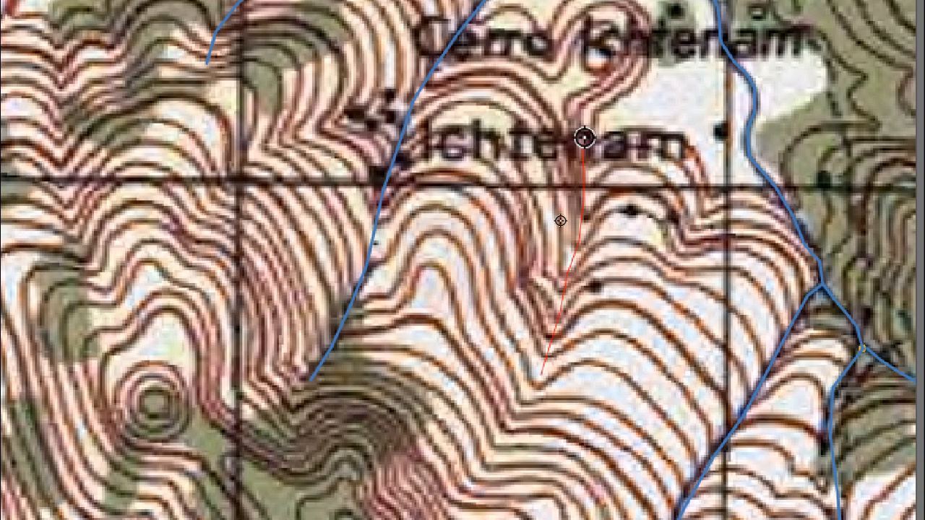
scroll(644, 99, down, 1)
drag(644, 99, 516, 207)
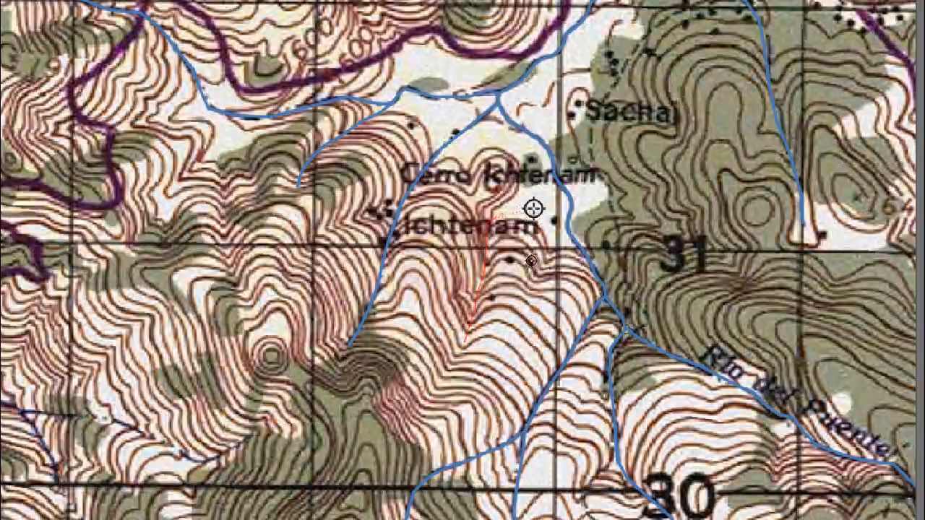
scroll(529, 210, up, 1)
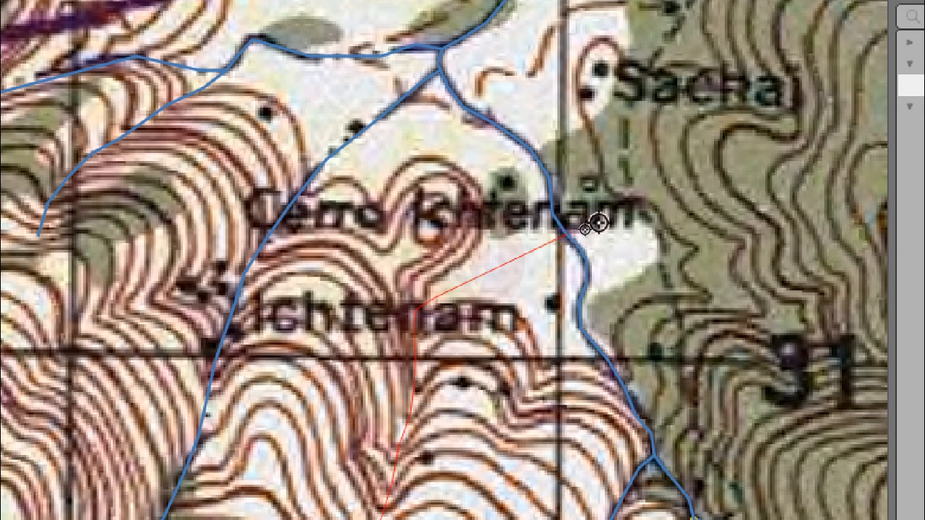
Finish the tributary at its junction with the eastern stream and set its Nombre to "nueve"
right_click(580, 217)
click(447, 268)
text(nueve)
click(506, 295)
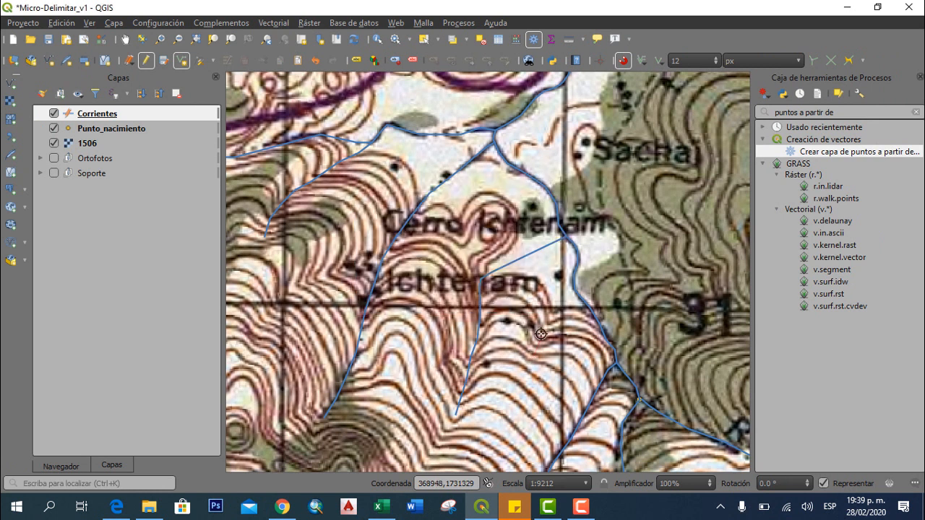
Finish the short tributary just east of the previous one at the eastern stream and set its Nombre to "10"
right_click(571, 289)
click(455, 248)
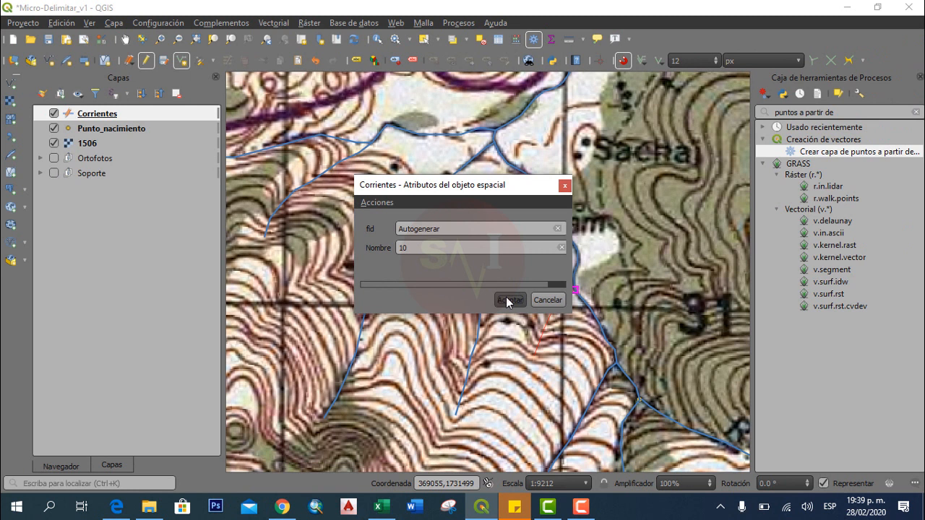
click(509, 300)
Digitize a tributary from the northern hill southeastward across the road to the main stream and set its Nombre to "0"
scroll(414, 401, down, 1)
scroll(414, 401, up, 1)
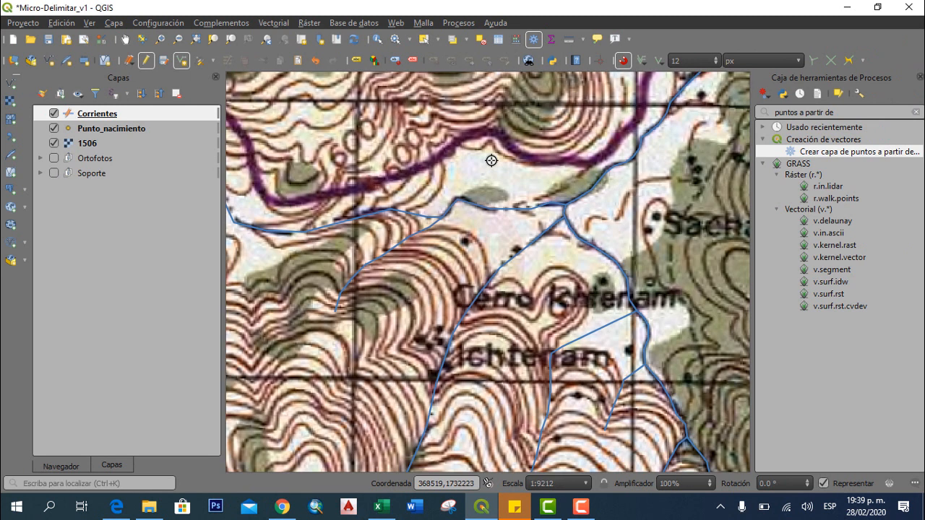
drag(492, 161, 486, 239)
click(357, 136)
click(409, 205)
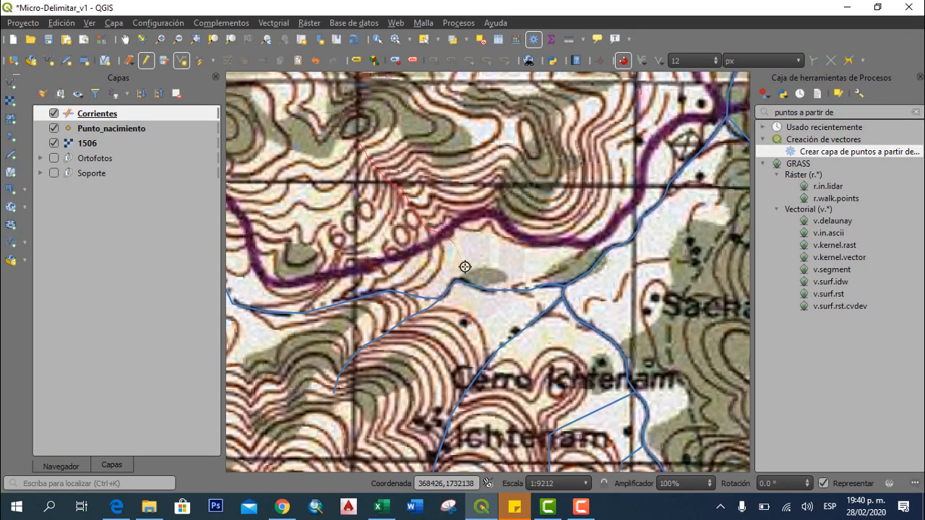
click(470, 283)
right_click(470, 283)
click(445, 249)
text(0)
click(510, 301)
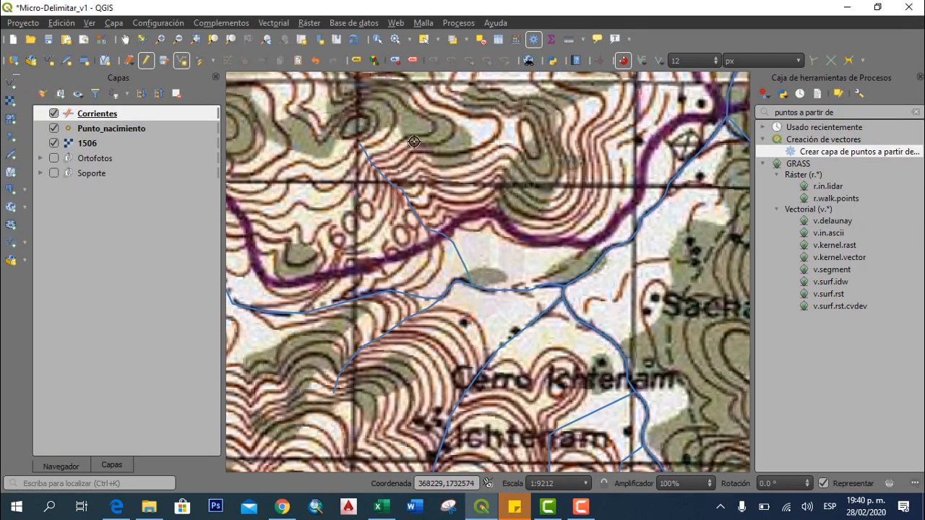
Digitize the neighbouring tributary to the east down to the main stream and set its Nombre to "11"
scroll(398, 154, up, 1)
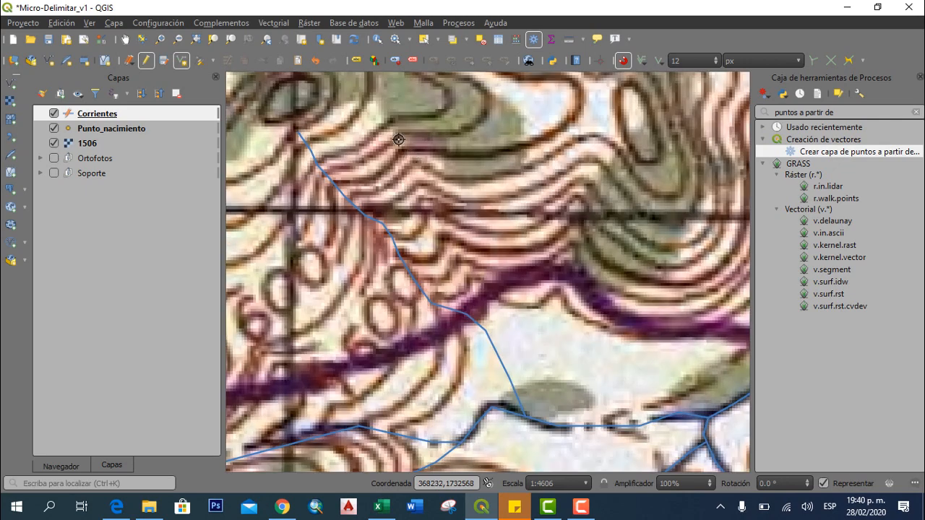
click(474, 286)
click(557, 360)
click(608, 423)
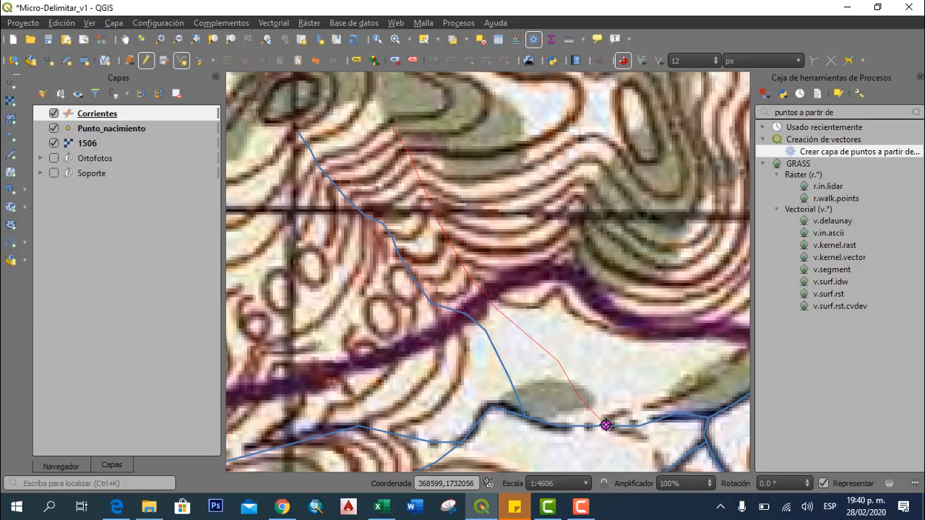
right_click(612, 422)
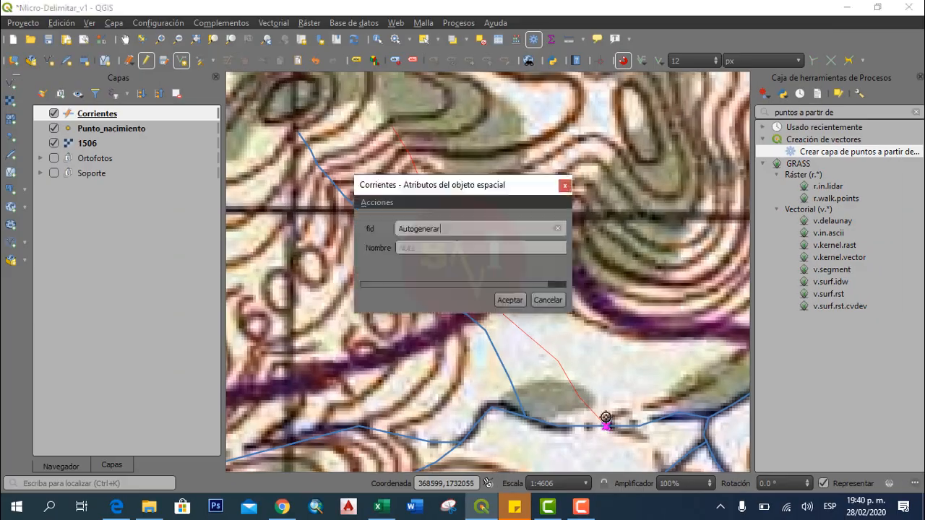
text(11)
click(514, 303)
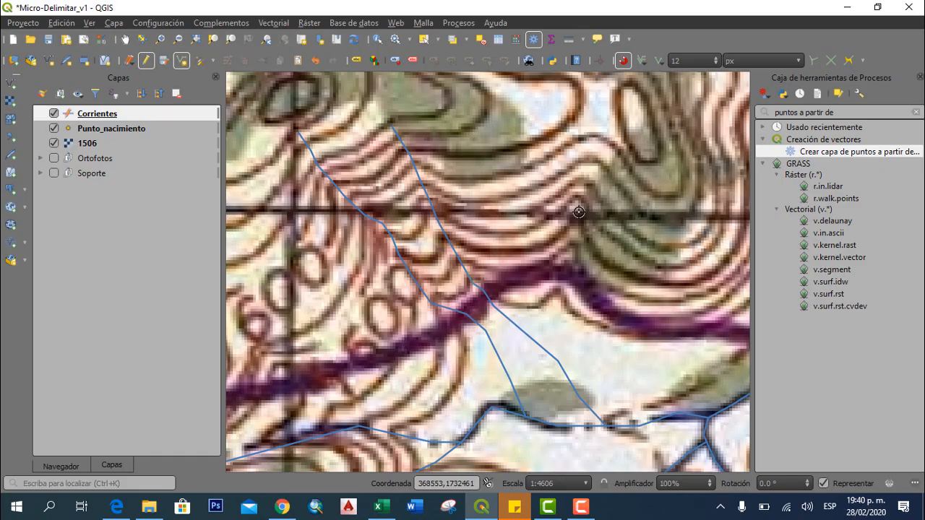
Digitize the tributary from the northern hill valley southward across the road to the main stream and set its Nombre to "13"
click(572, 255)
click(557, 308)
click(626, 390)
click(663, 419)
right_click(663, 418)
click(428, 248)
text(12)
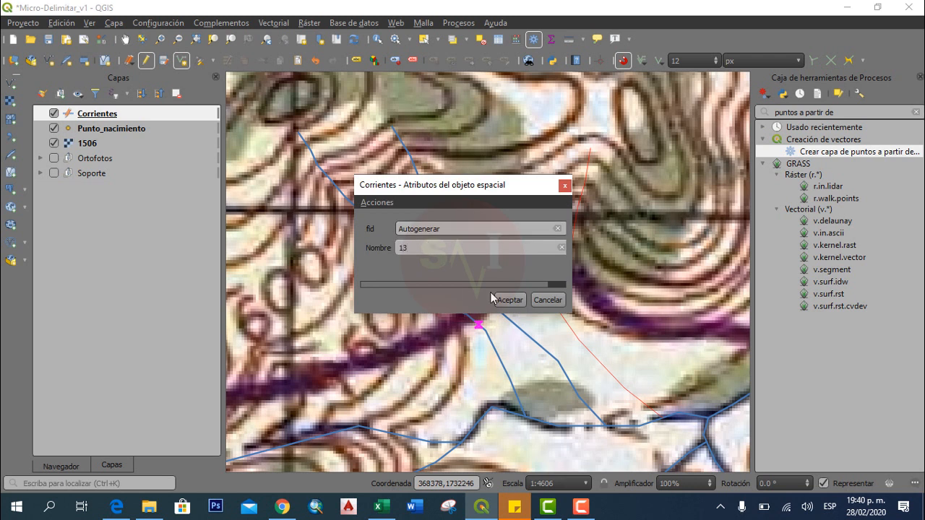
click(510, 302)
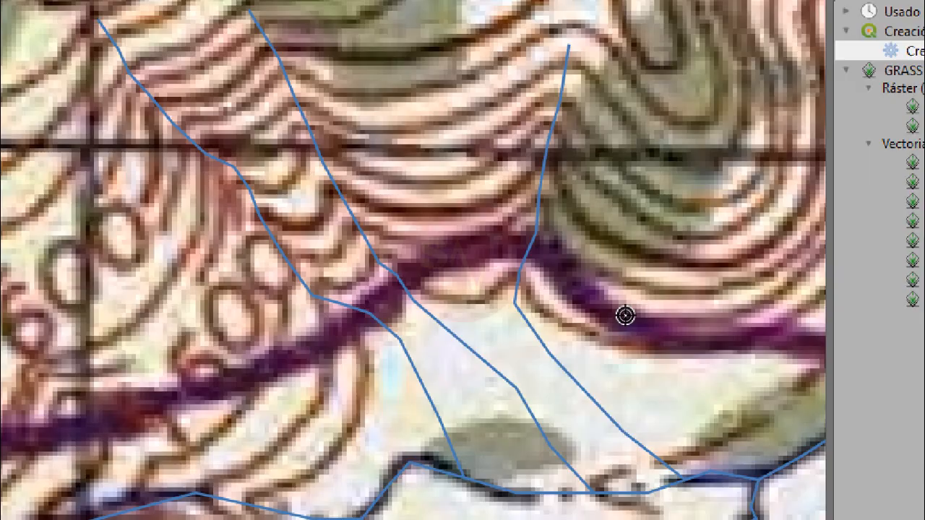
Digitize the tributary from the slope beside the map label 31 westward to the main stream and set its Nombre to "14"
scroll(625, 316, down, 2)
drag(510, 446, 360, 278)
drag(680, 365, 511, 374)
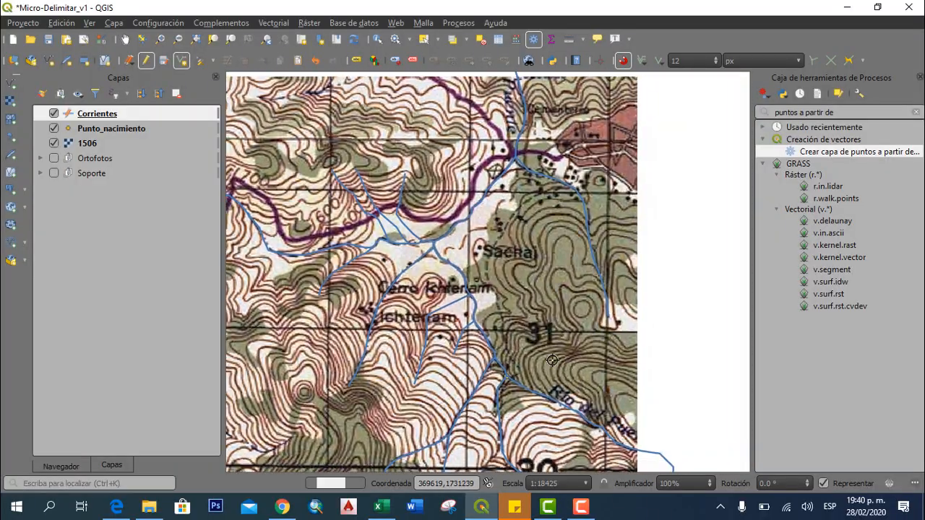
scroll(503, 372, up, 1)
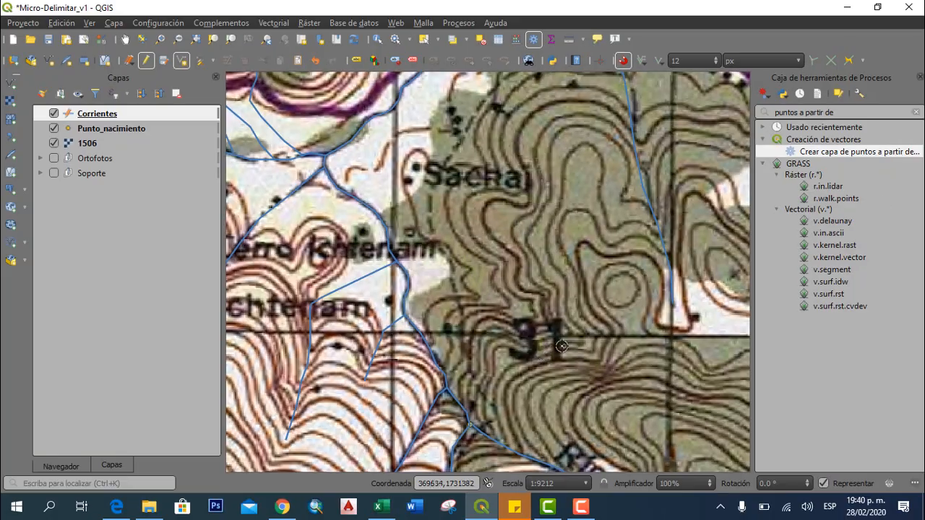
click(561, 334)
click(410, 278)
right_click(411, 278)
click(429, 248)
text(19)
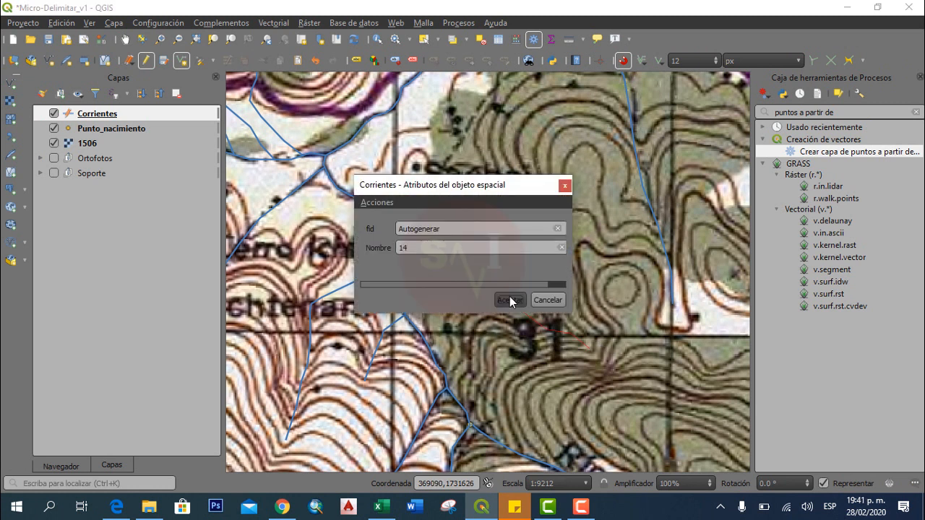
click(511, 300)
Digitize the tributary from the green hill east of Sachaj northwestward to the main stream and save it with its Nombre
drag(535, 212, 598, 360)
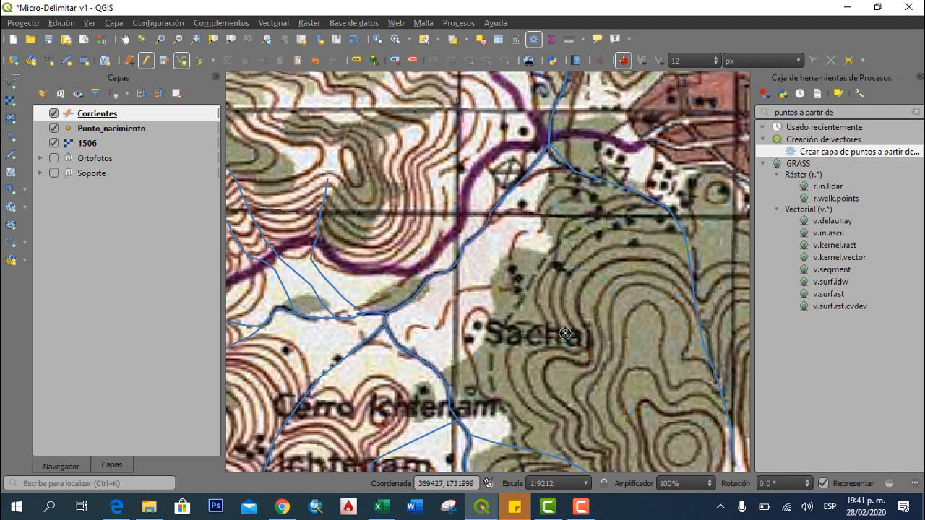
click(470, 243)
right_click(470, 244)
click(429, 248)
text(20)
click(510, 298)
Digitize the southern tributary just west of the Río del Puente headwater northward to its junction with the river and accept its attributes
scroll(601, 323, down, 2)
drag(630, 416, 540, 303)
scroll(548, 325, up, 1)
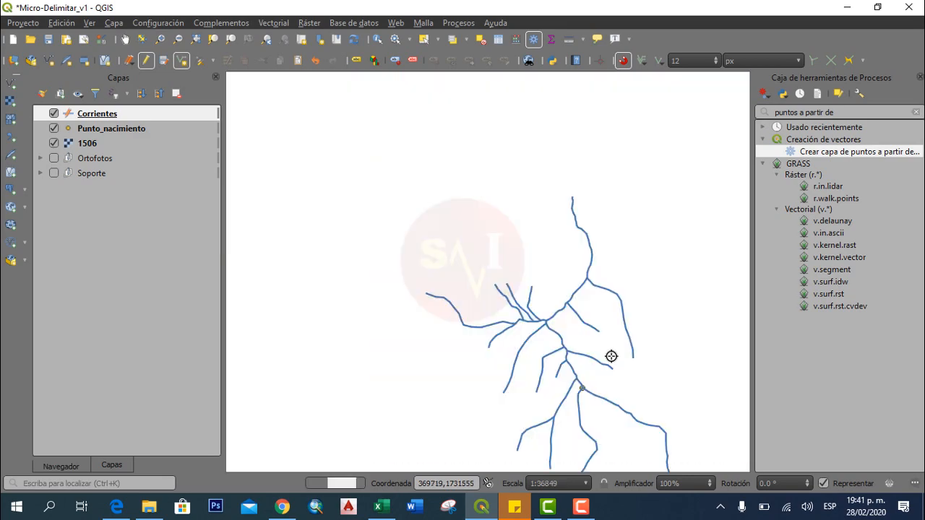
scroll(549, 342, up, 1)
drag(535, 347, 518, 239)
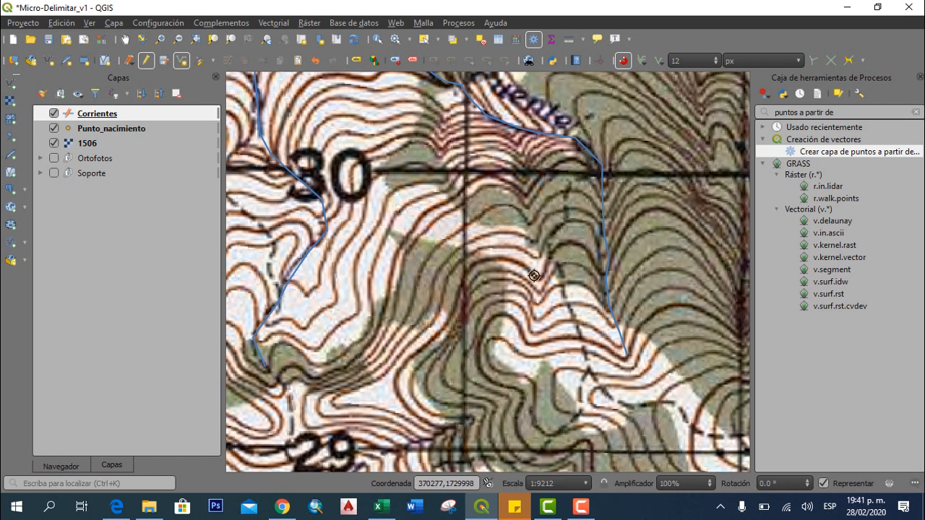
click(538, 313)
right_click(515, 129)
click(509, 300)
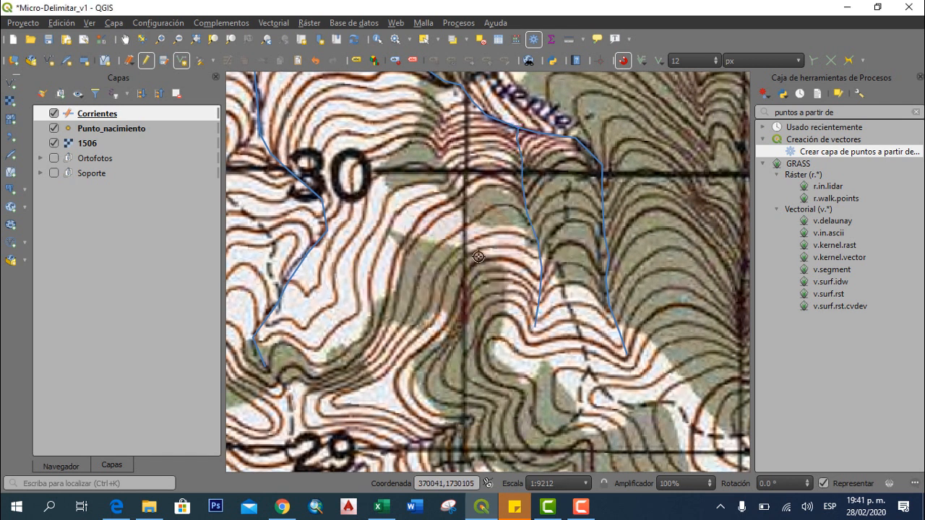
Digitize the next tributary to the west, joining Río del Puente just east of the map label 30, and accept its attributes
key(Up)
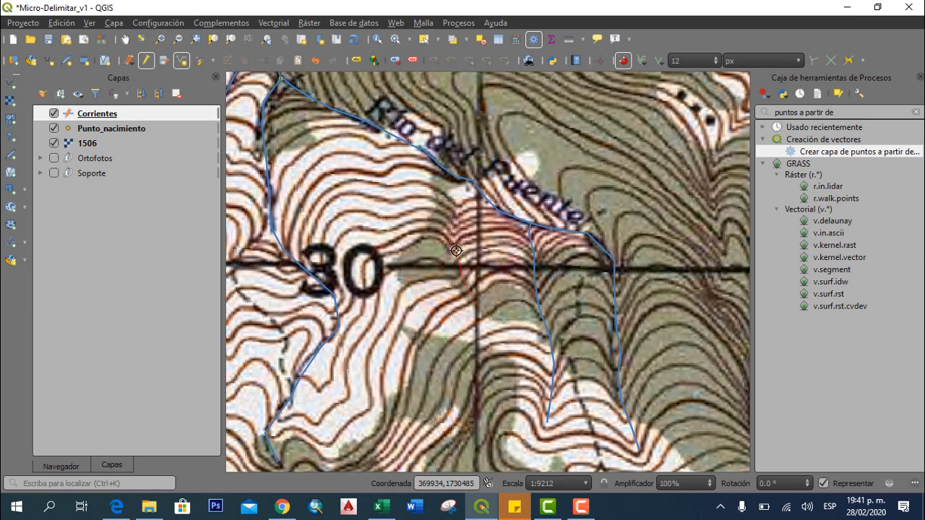
click(468, 180)
right_click(468, 181)
click(442, 246)
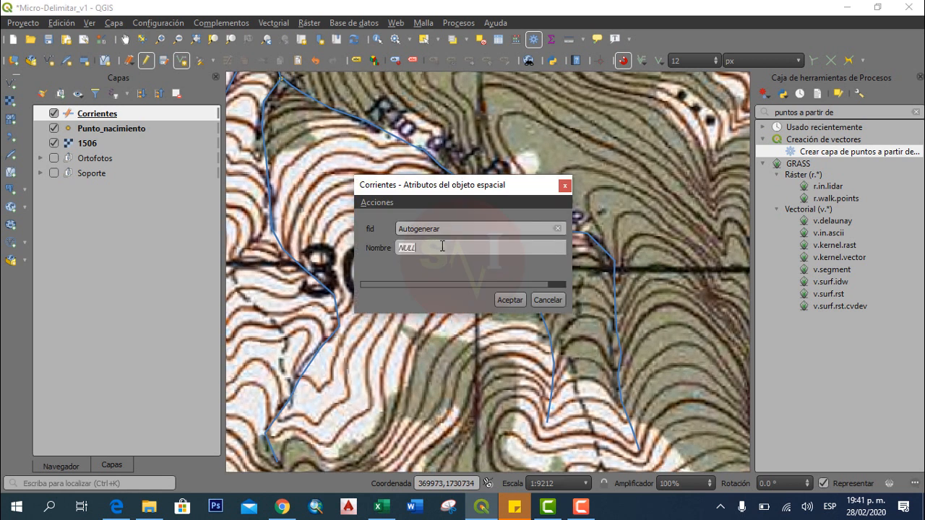
click(508, 300)
Review the digitized stream network and save the edits of the Corrientes layer
scroll(434, 323, down, 2)
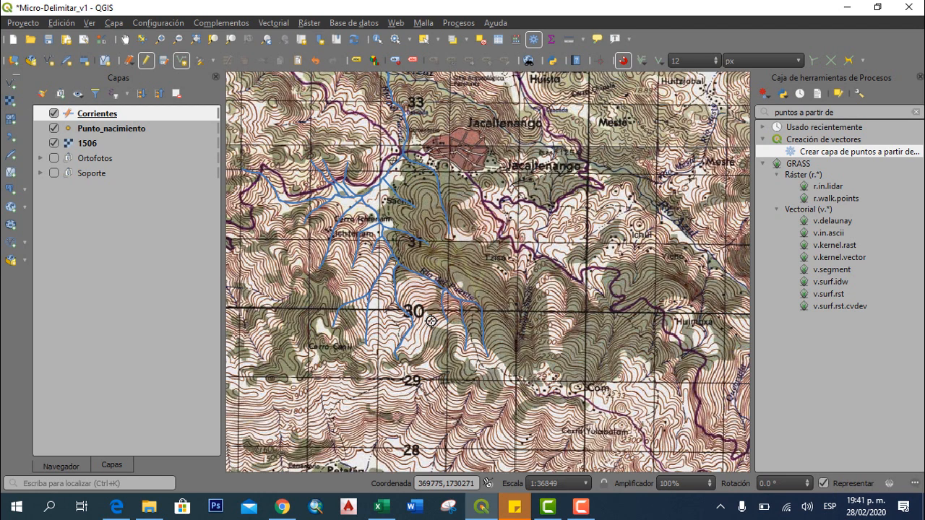
drag(431, 321, 513, 352)
scroll(512, 352, up, 1)
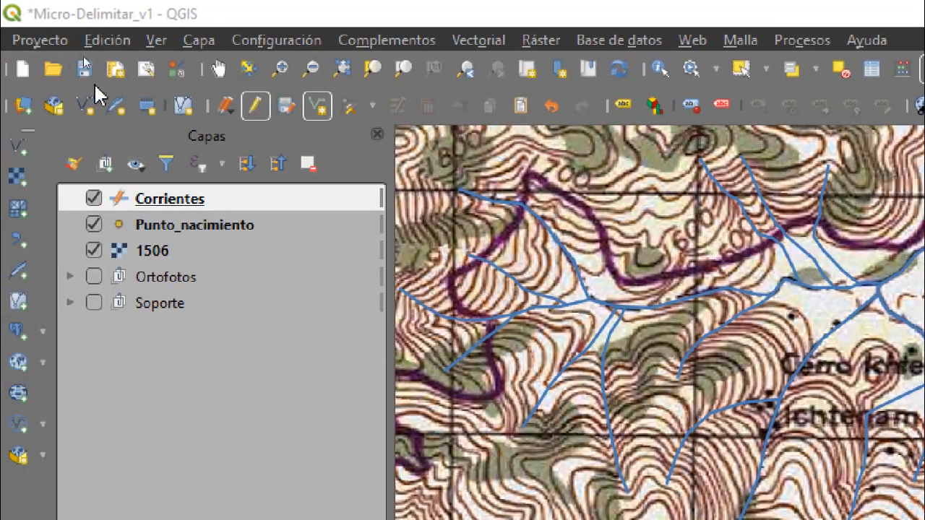
click(286, 109)
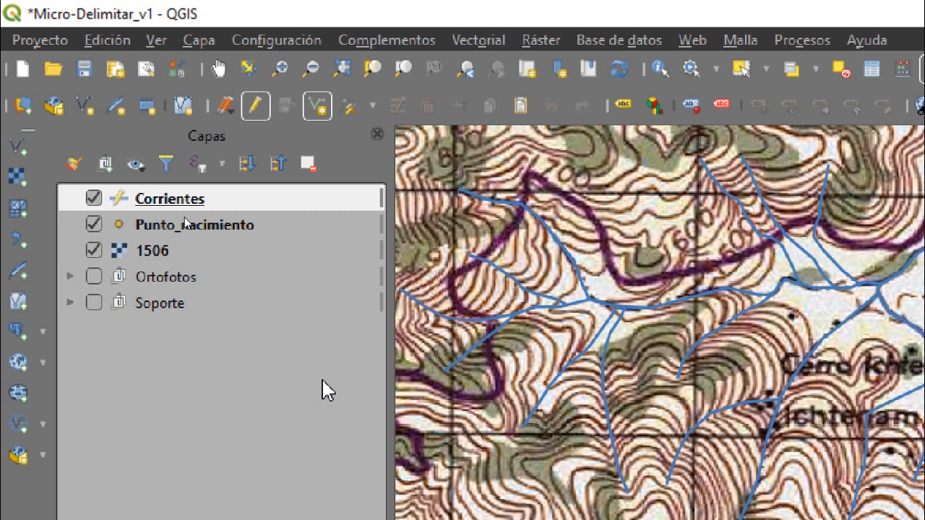
With the vertex tool for the current layer, extend the tributary south of Ichtenam southwestward uphill and shape it with vertices along the contour bends
click(371, 107)
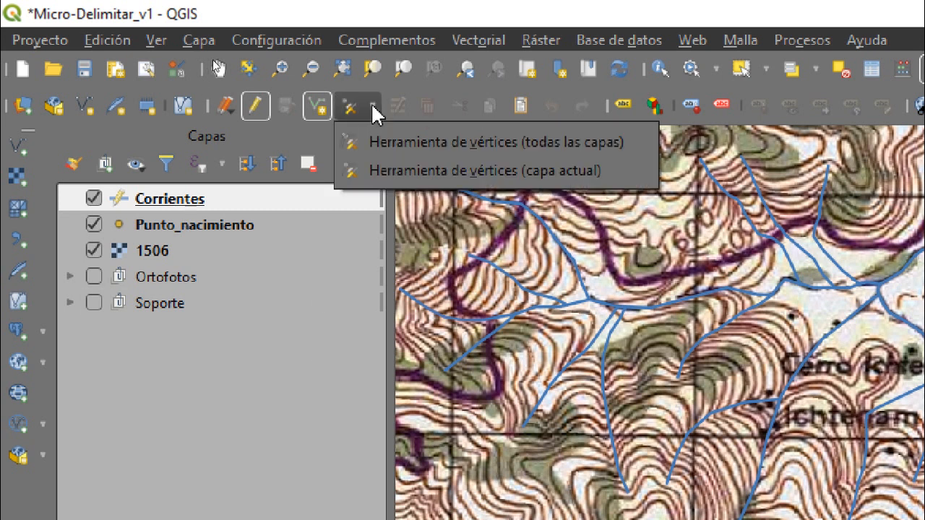
click(440, 173)
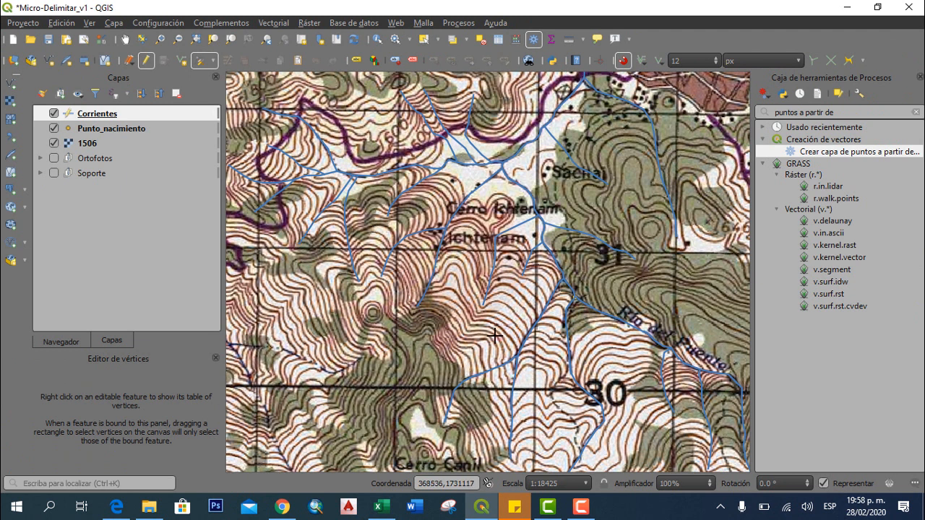
drag(533, 366, 457, 182)
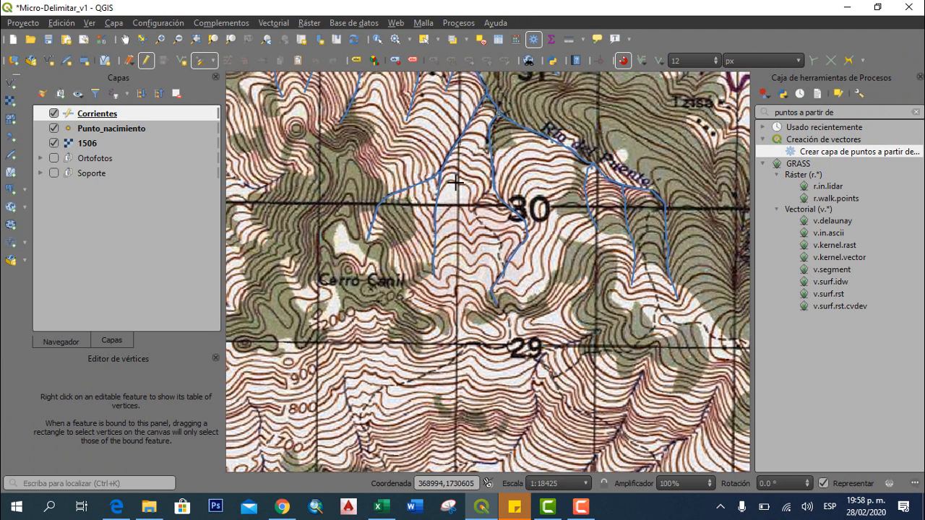
drag(462, 226, 542, 368)
drag(474, 295, 508, 382)
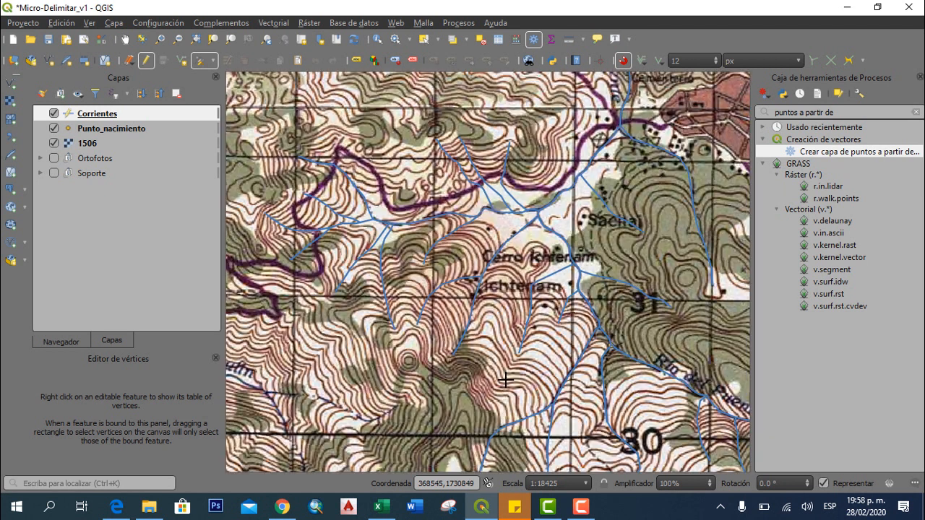
scroll(506, 380, up, 1)
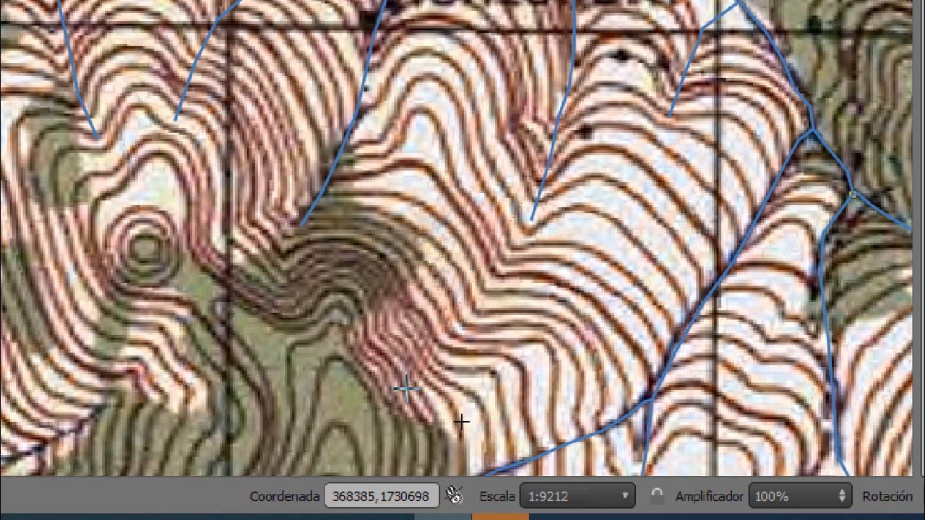
click(463, 422)
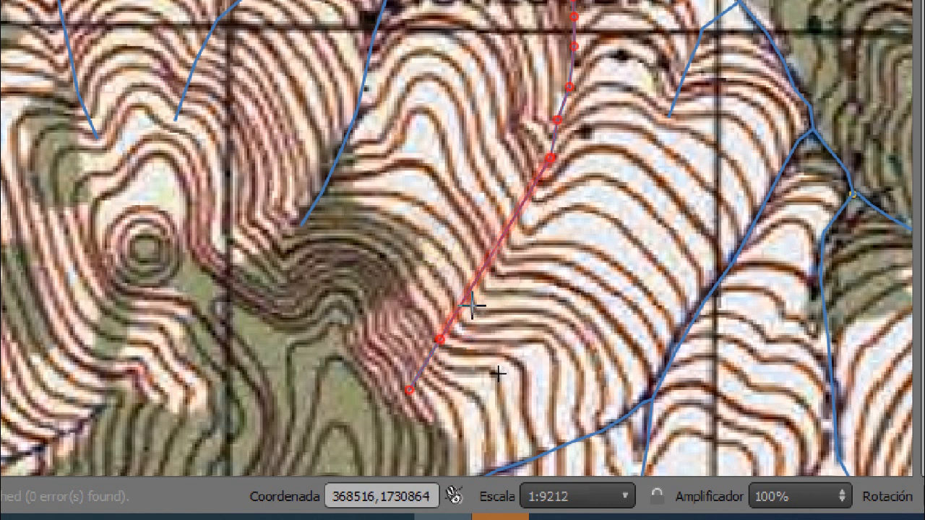
click(439, 337)
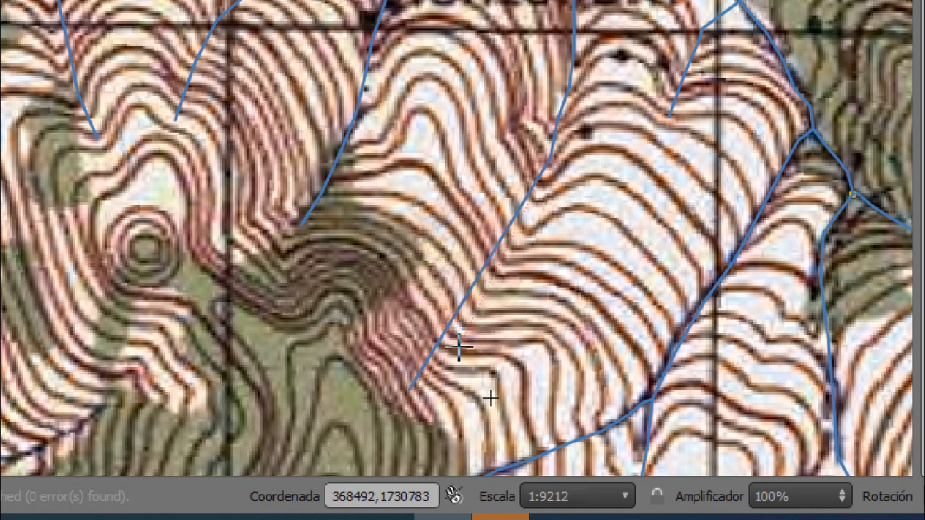
click(450, 350)
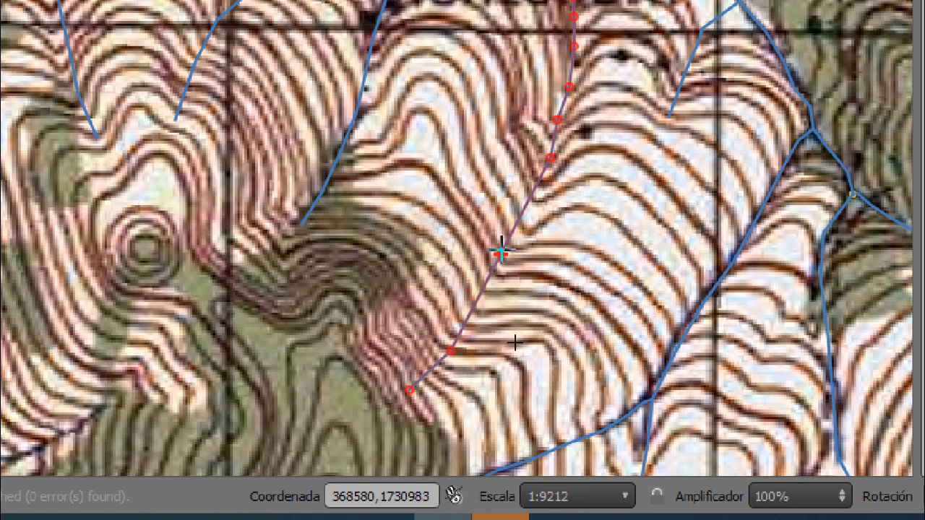
double_click(517, 249)
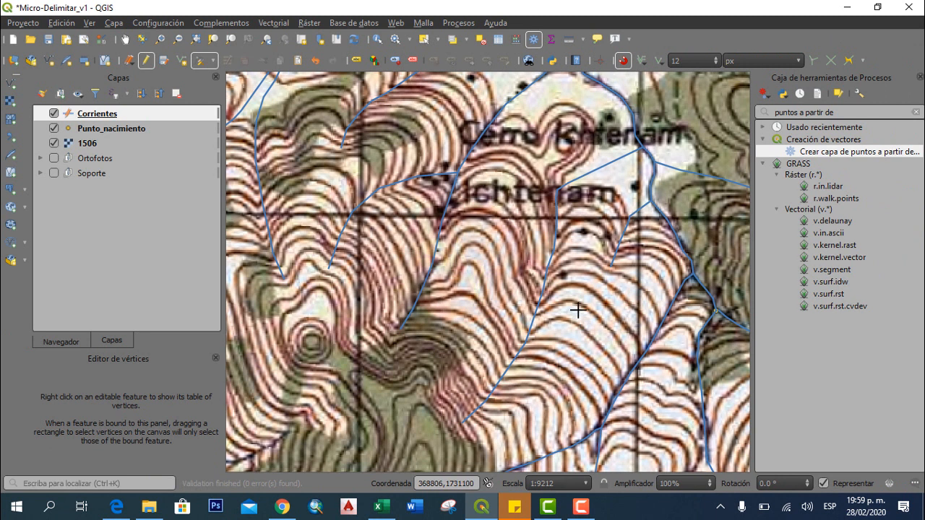
Save the vertex changes to the Corrientes layer and turn off its editing mode
scroll(578, 310, down, 1)
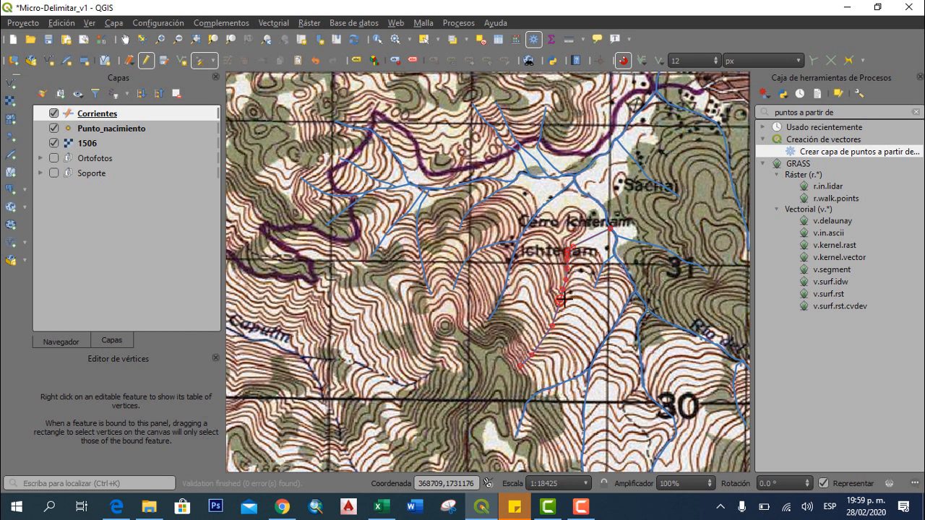
drag(563, 297, 466, 310)
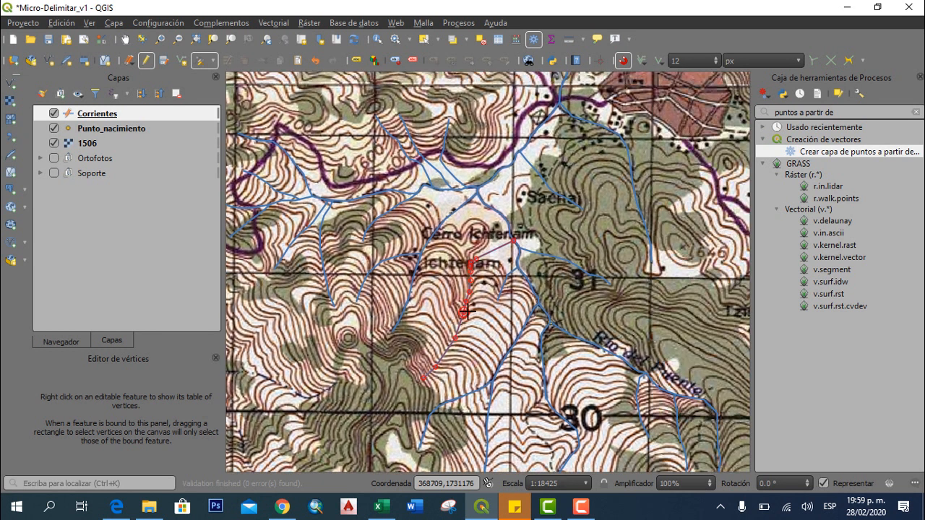
click(153, 62)
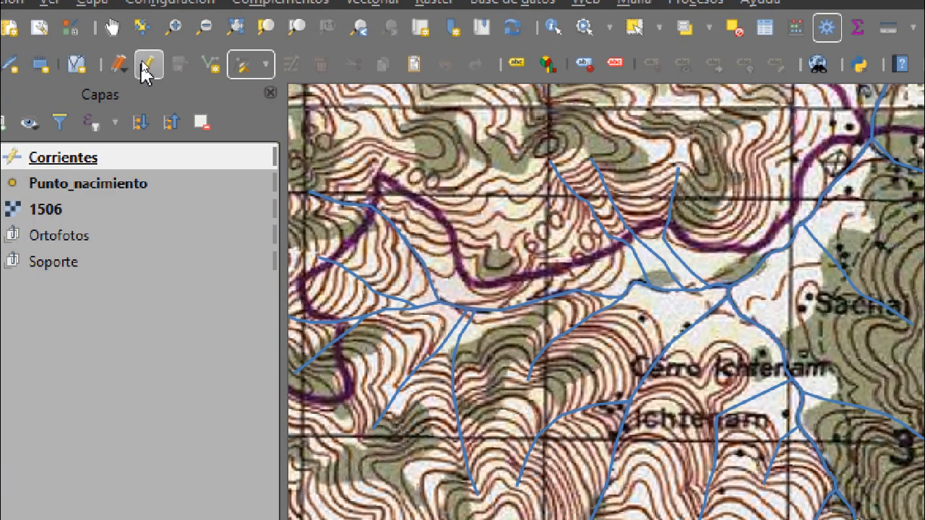
click(145, 64)
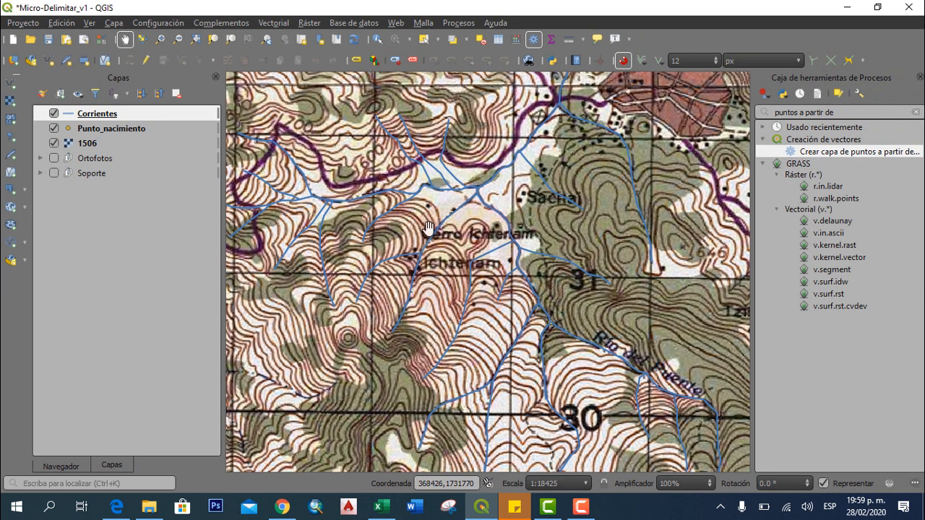
Start creating a new layer or table in the Microcuenca_el puente.gpkg database
scroll(428, 228, down, 1)
drag(441, 245, 452, 276)
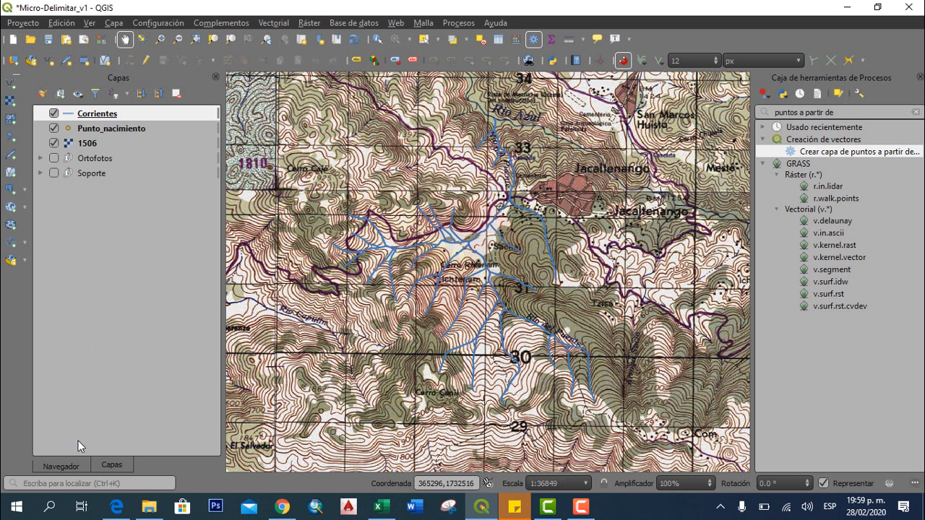
click(74, 465)
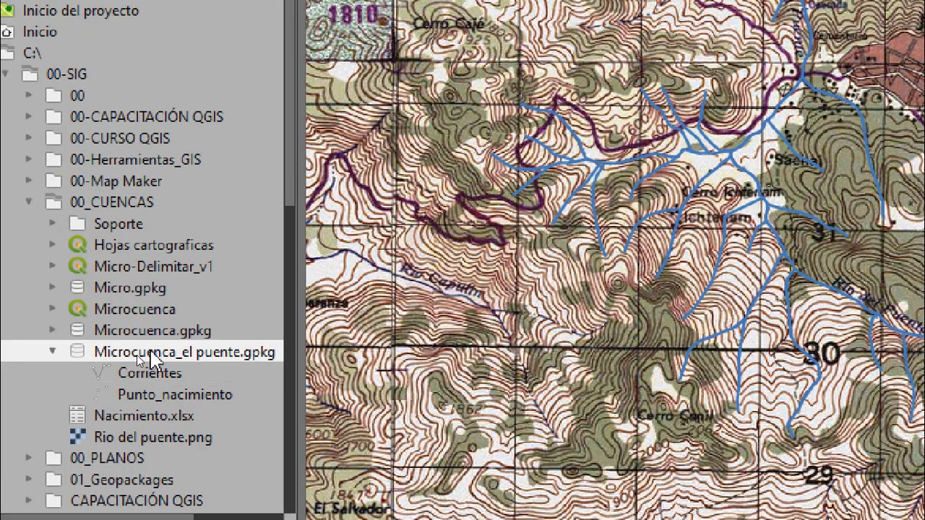
right_click(137, 355)
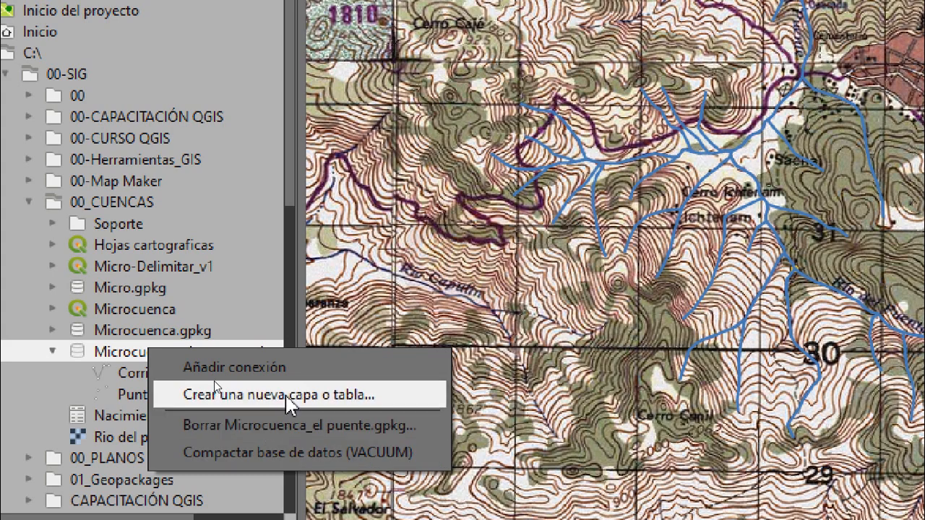
click(284, 396)
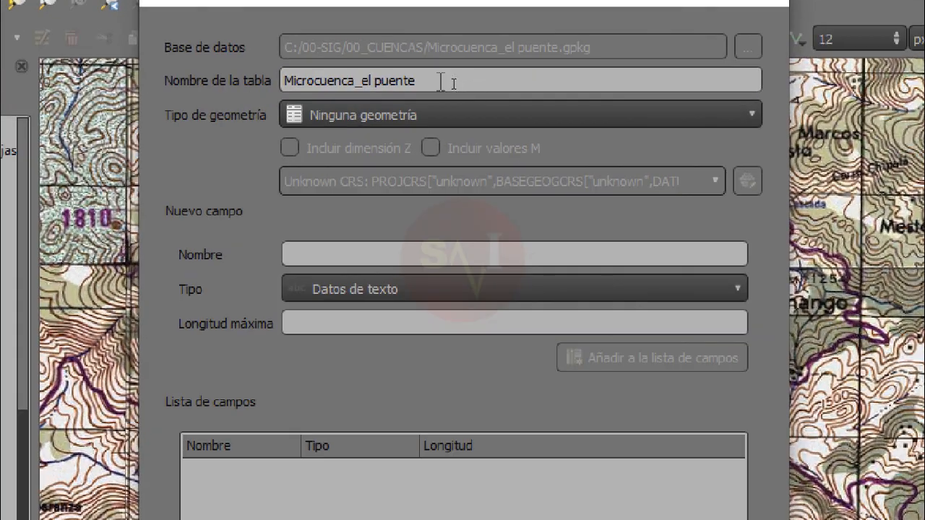
Name the new table Pol_micro and set its geometry type to Polígono
drag(440, 83, 267, 87)
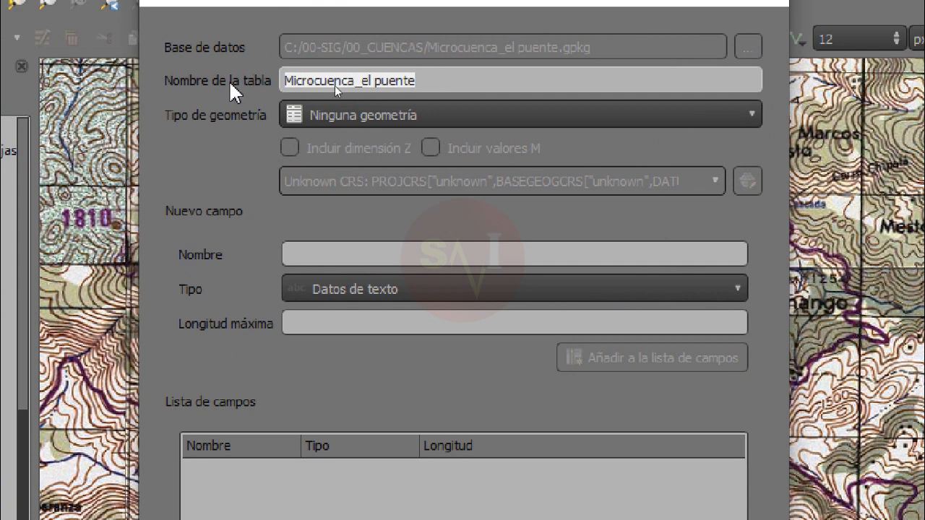
text(Pol_micro)
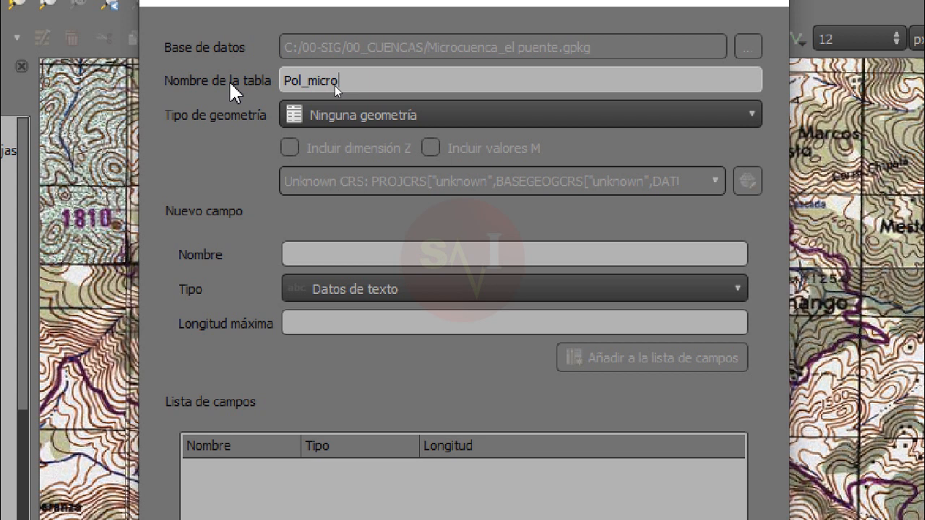
click(471, 114)
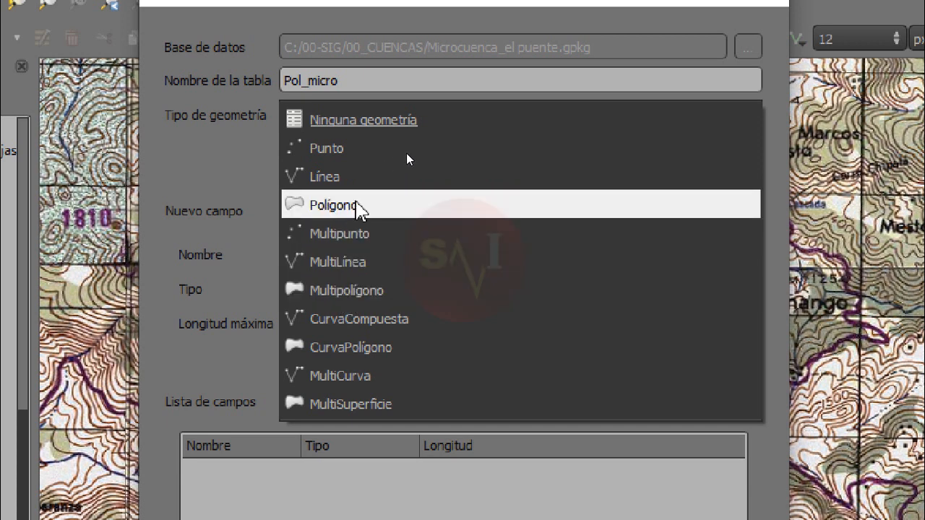
click(357, 207)
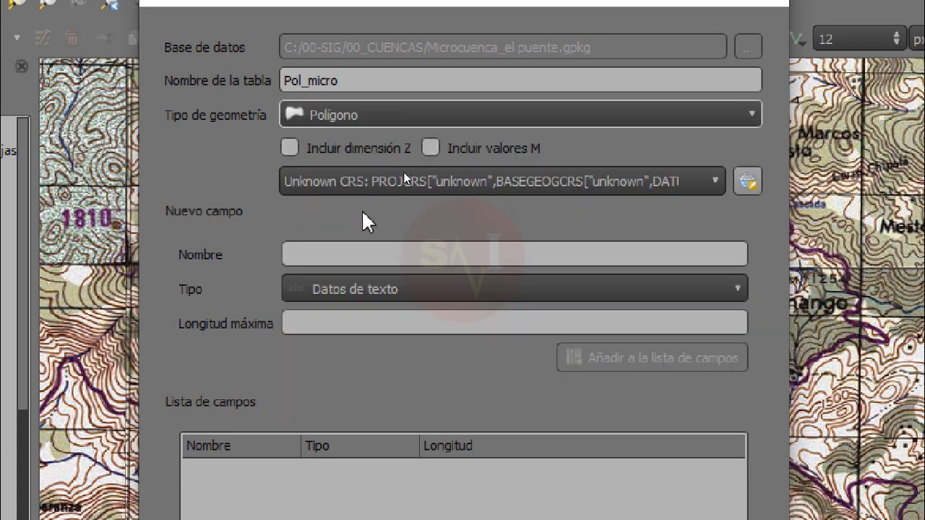
Set the Pol_micro table's coordinate system to Default CRS: USER:100000 - GTM and create the layer
click(350, 254)
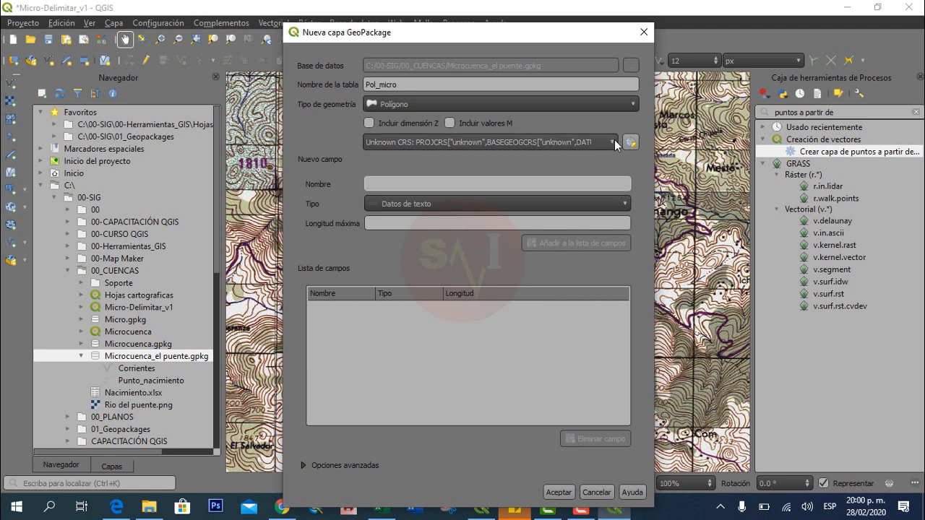
click(616, 145)
click(501, 181)
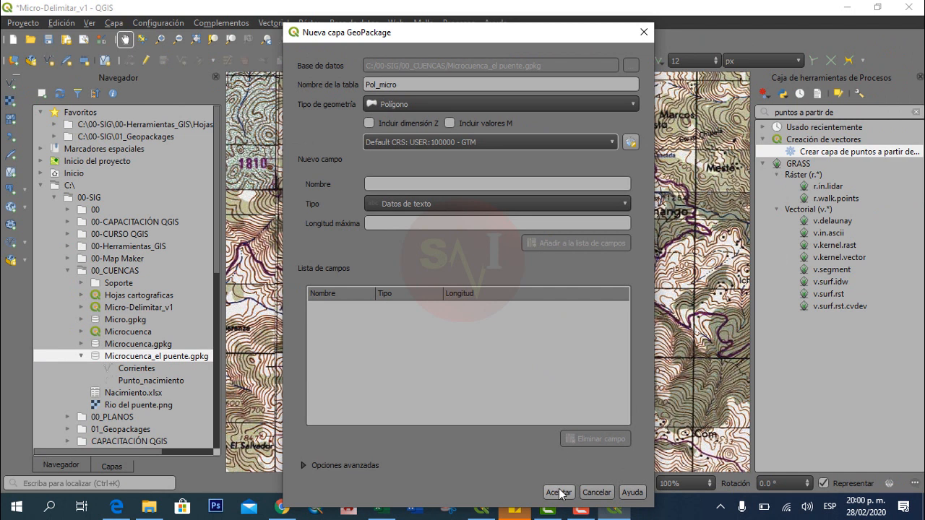
click(559, 492)
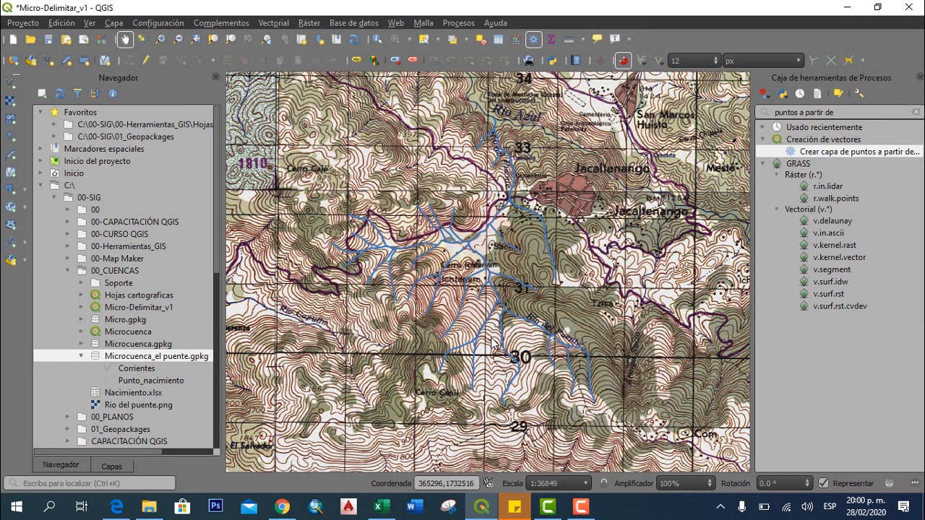
Add the Pol_micro layer to the project and remove its duplicate entry from the layer list
click(130, 383)
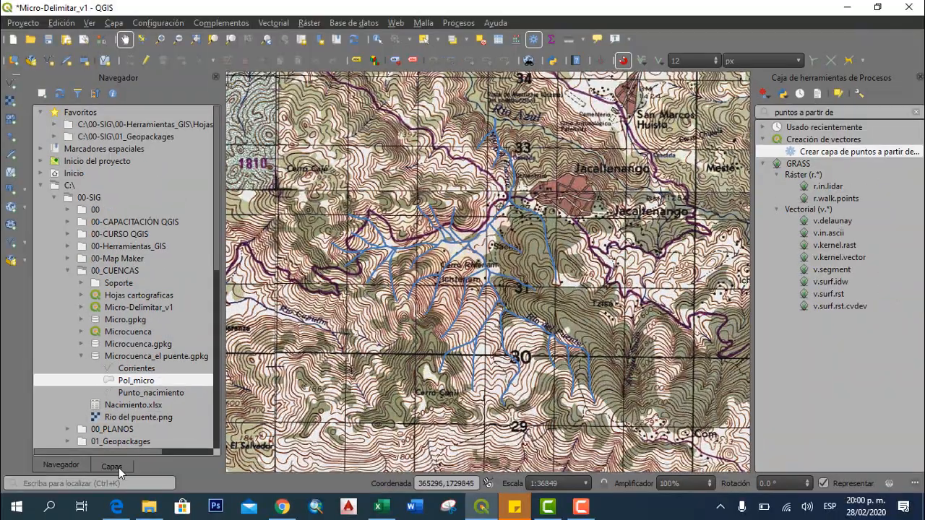
click(119, 468)
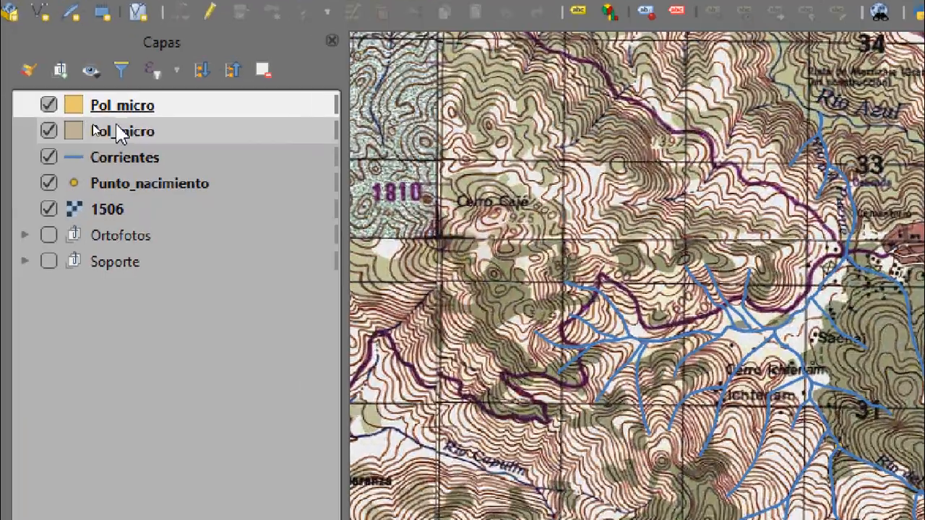
click(120, 133)
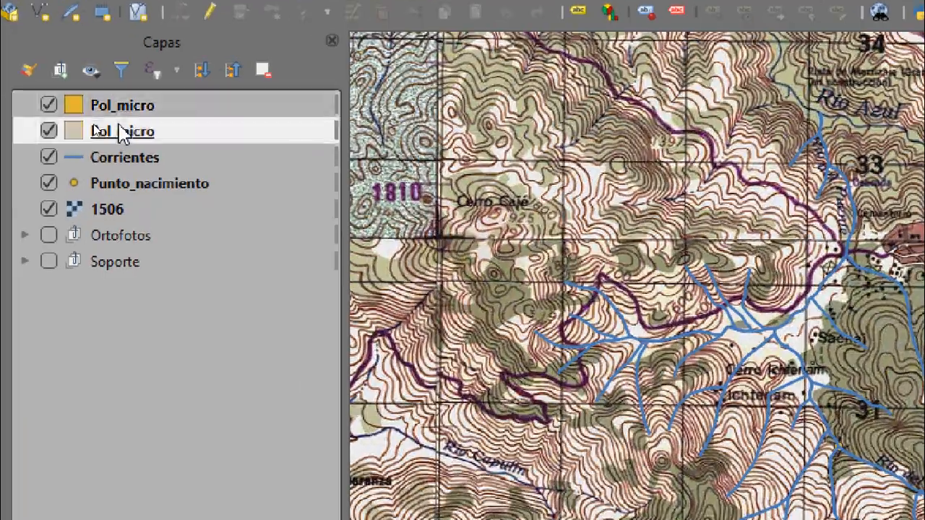
click(125, 106)
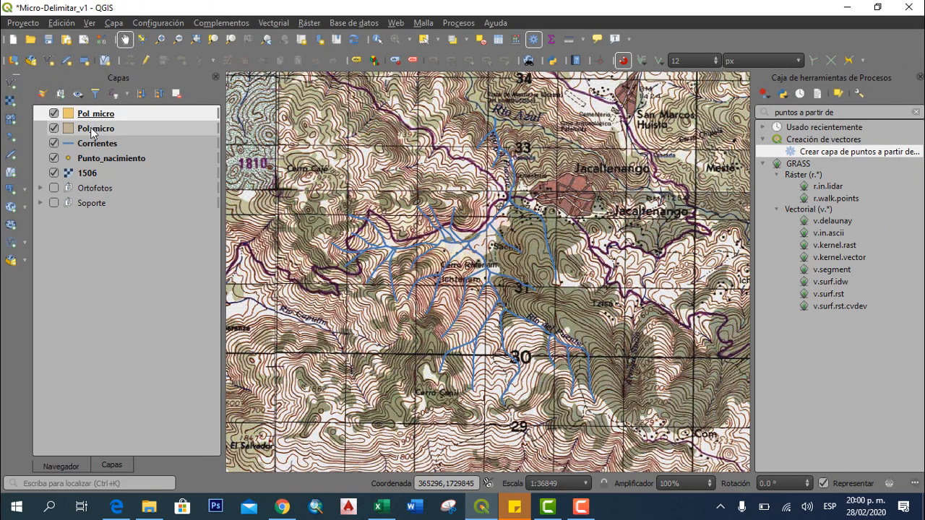
right_click(90, 127)
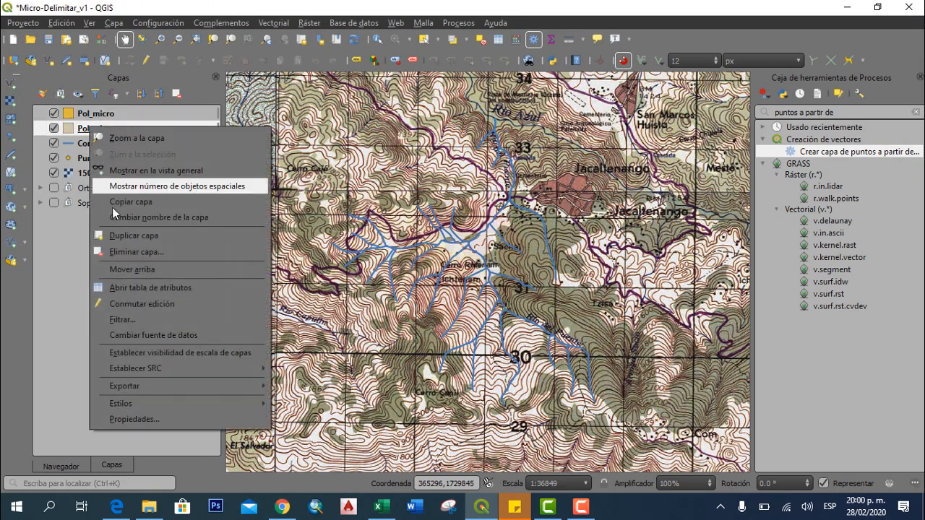
click(134, 252)
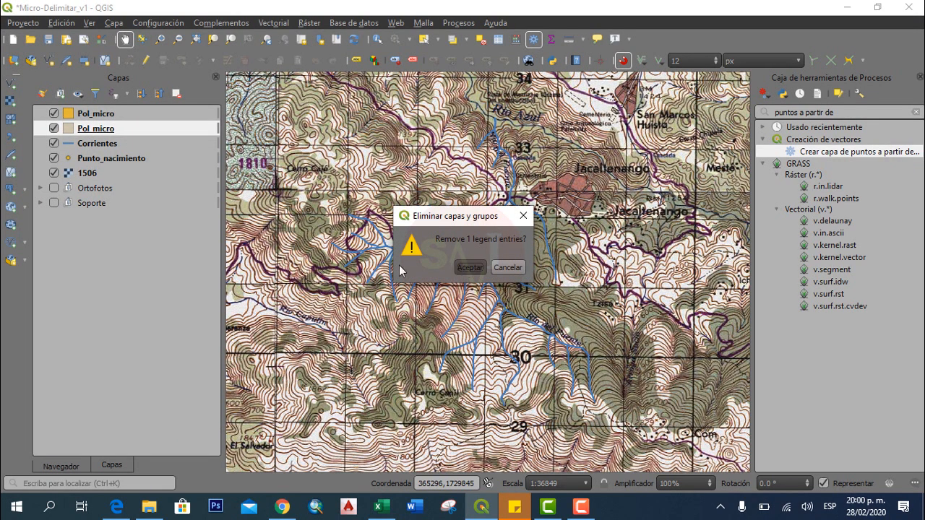
click(468, 268)
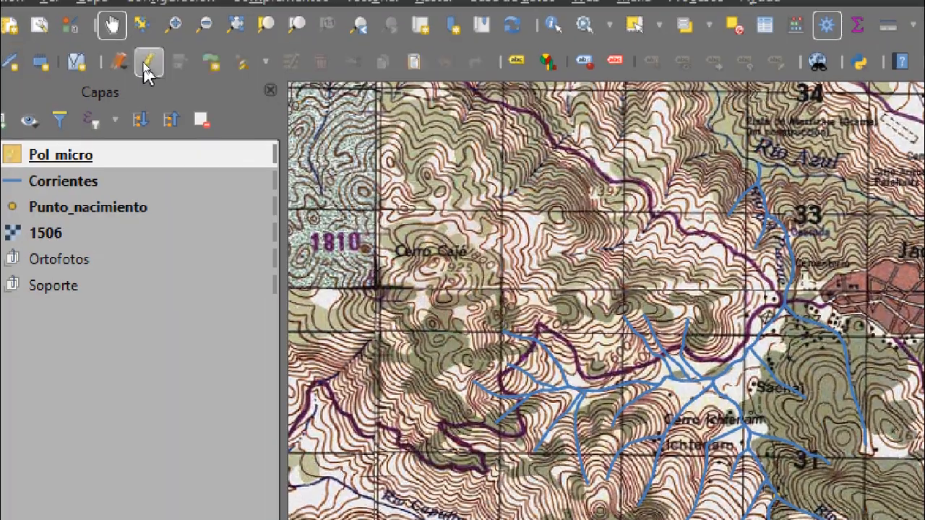
Enable editing on the Pol_micro layer and activate the Add Polygon tool
click(146, 54)
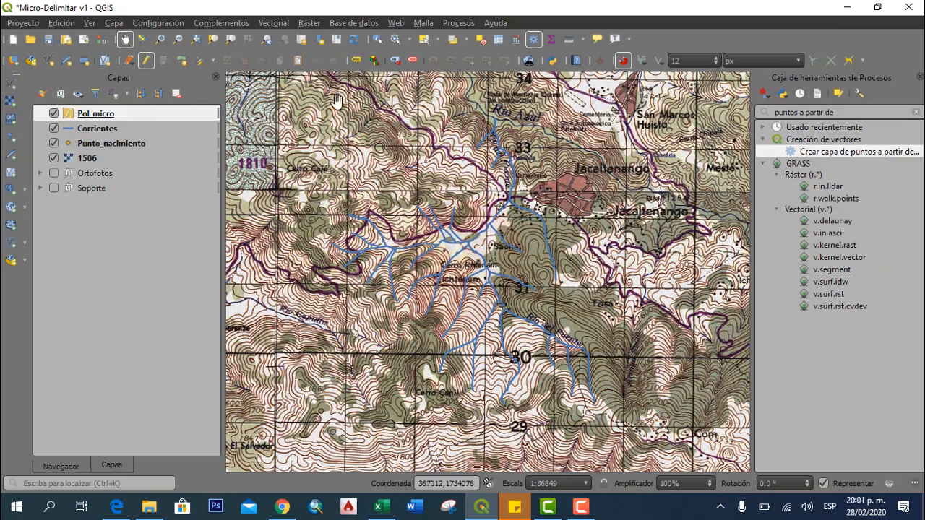
click(210, 62)
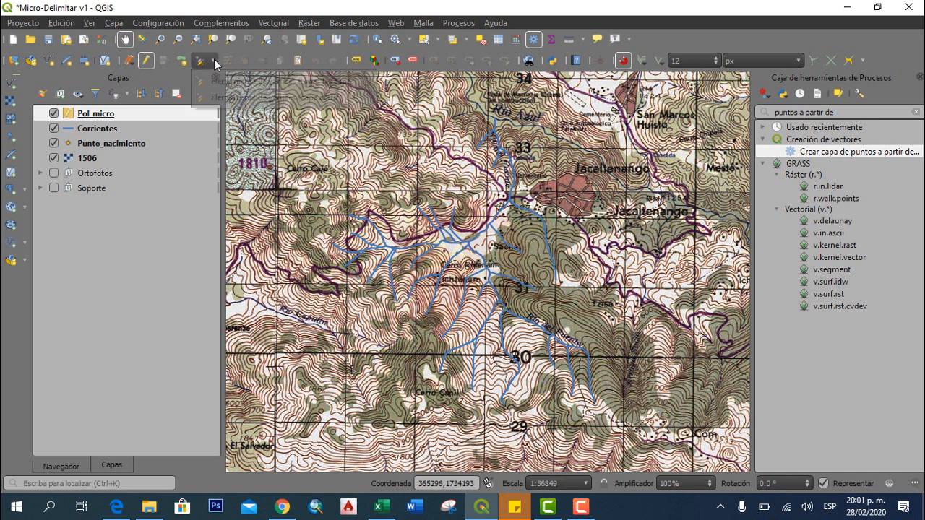
click(175, 76)
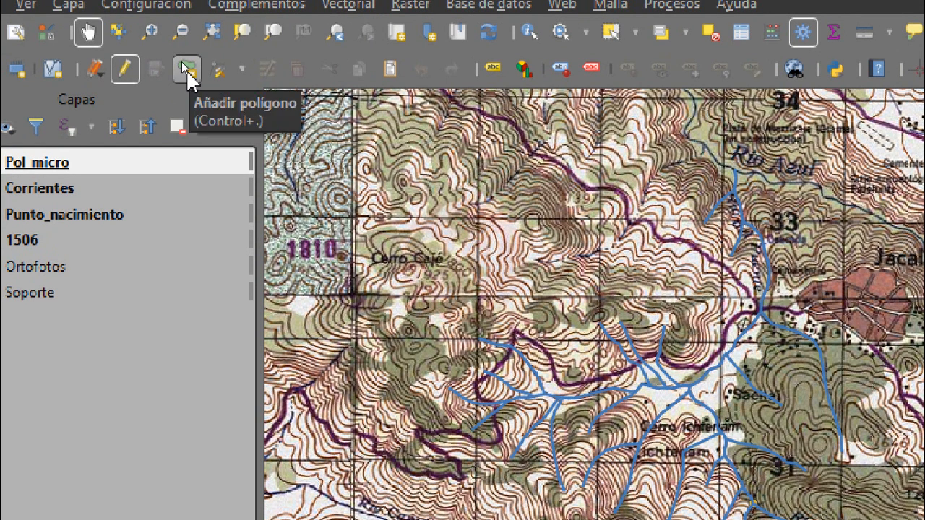
click(186, 67)
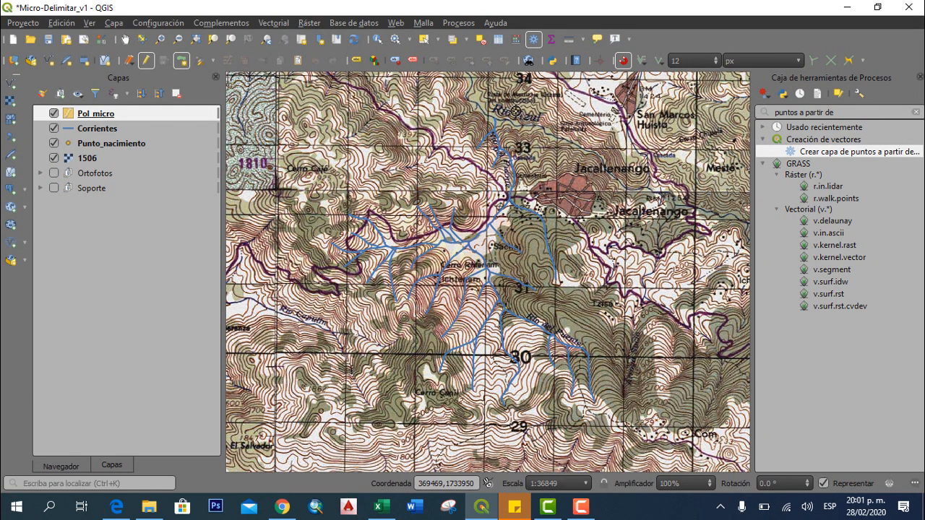
Start the boundary polygon at the main stream's mouth on the Río Azul, snapping to the stream's end vertex
scroll(498, 118, up, 2)
scroll(496, 118, up, 1)
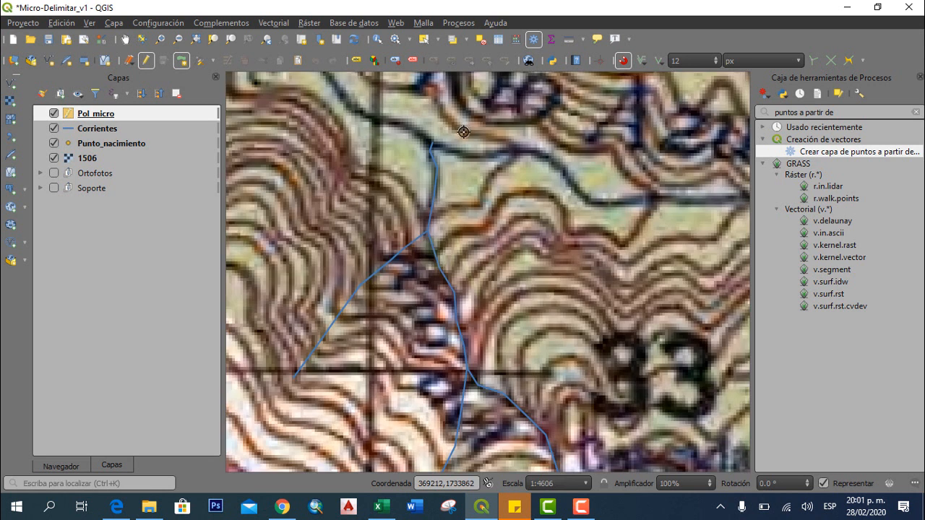
scroll(535, 182, up, 1)
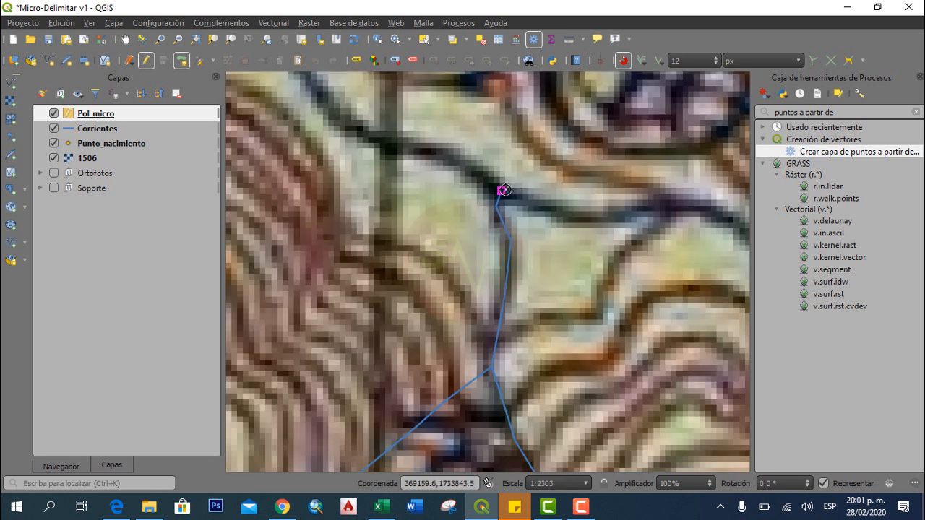
click(622, 62)
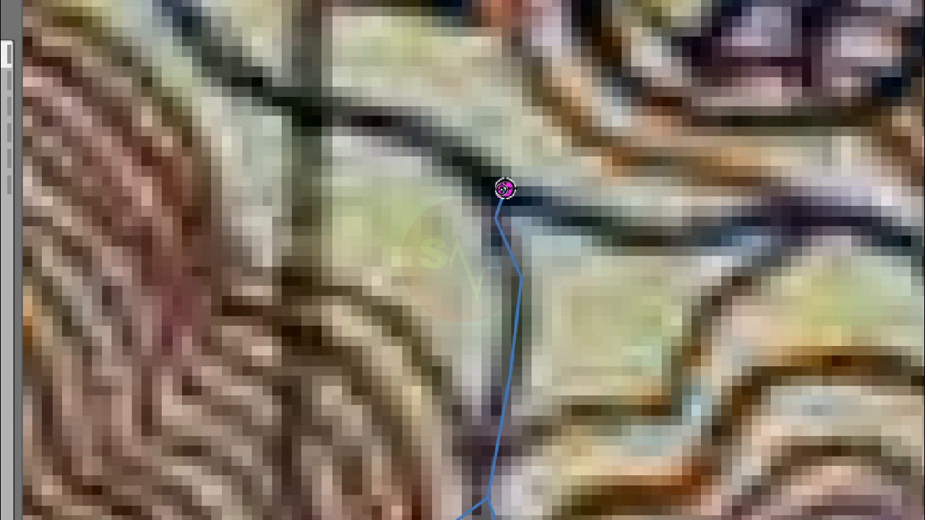
click(505, 188)
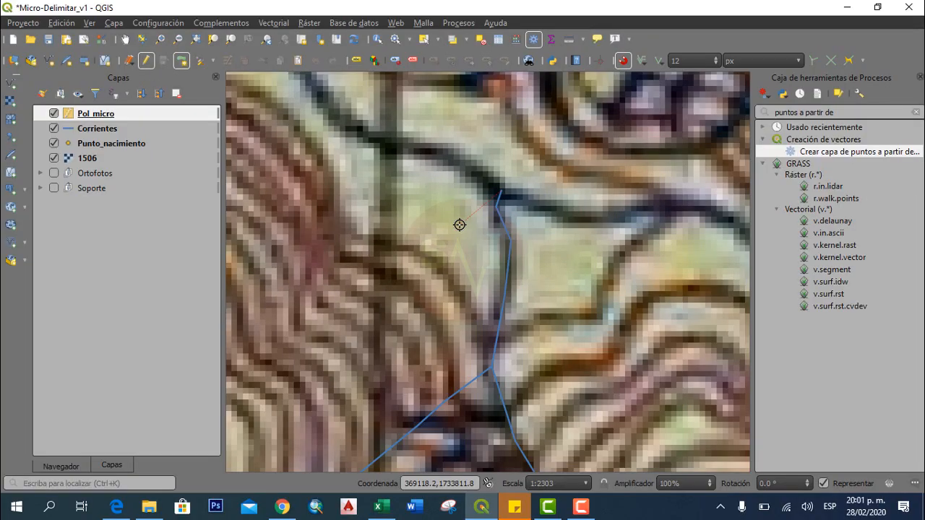
Trace the polygon boundary southwest from the stream mouth up the ridge, passing outside the head of the first tributary
scroll(461, 223, down, 1)
scroll(454, 231, down, 1)
drag(469, 216, 497, 191)
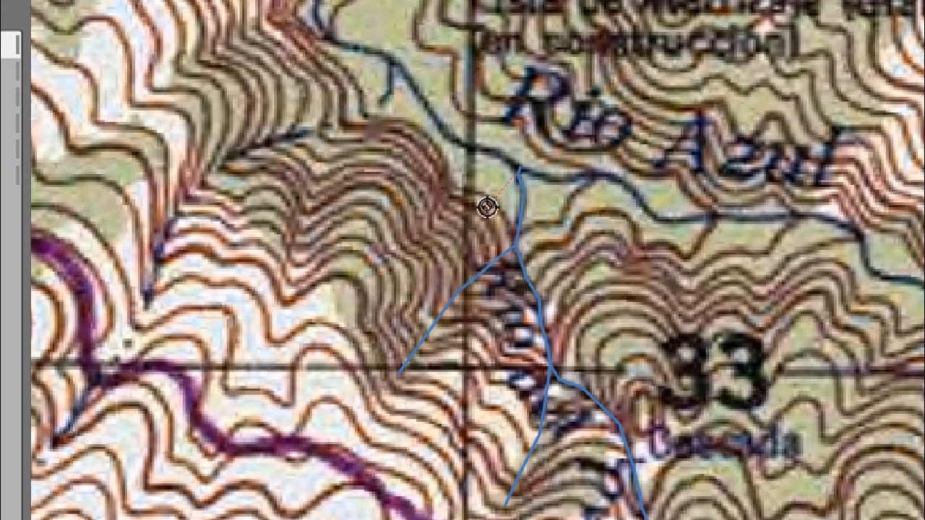
click(461, 230)
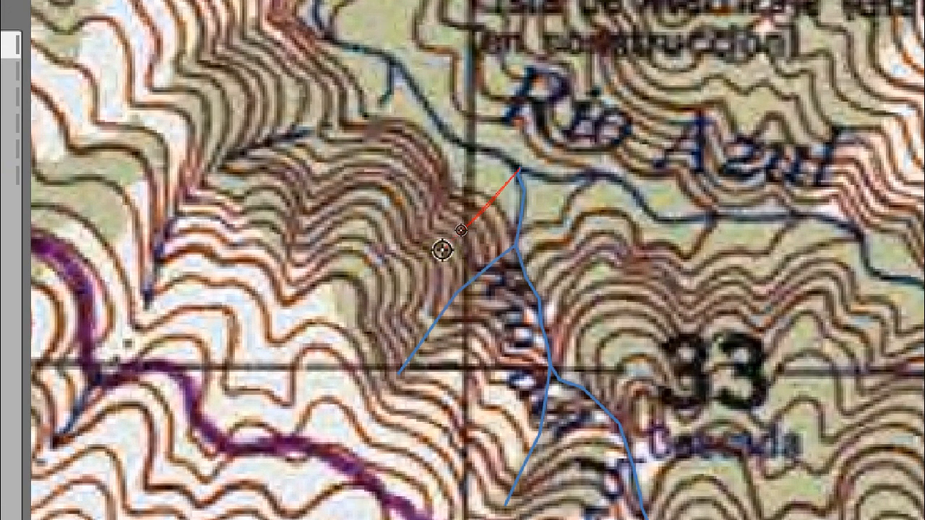
click(417, 263)
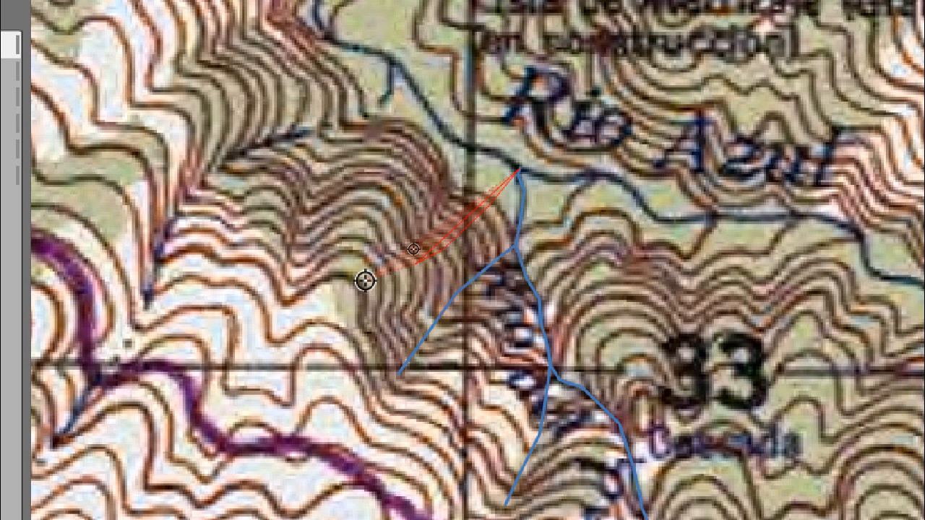
click(328, 335)
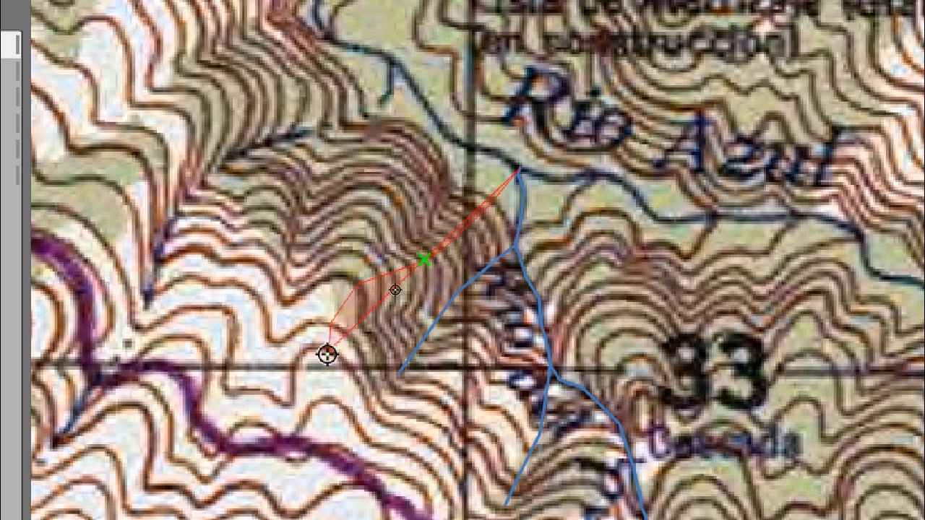
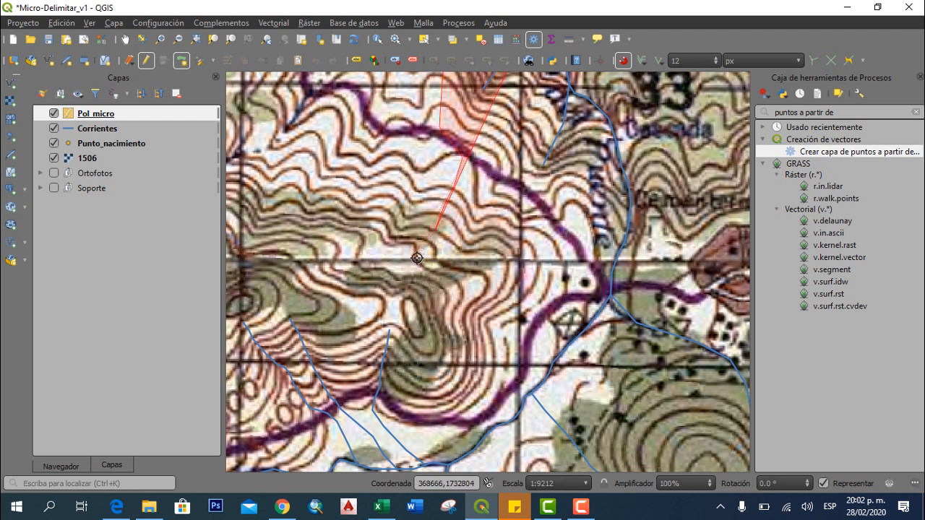
Continue the boundary westward over the hilltops just north of the three tributary heads west of Jacaltenango
scroll(413, 304, up, 1)
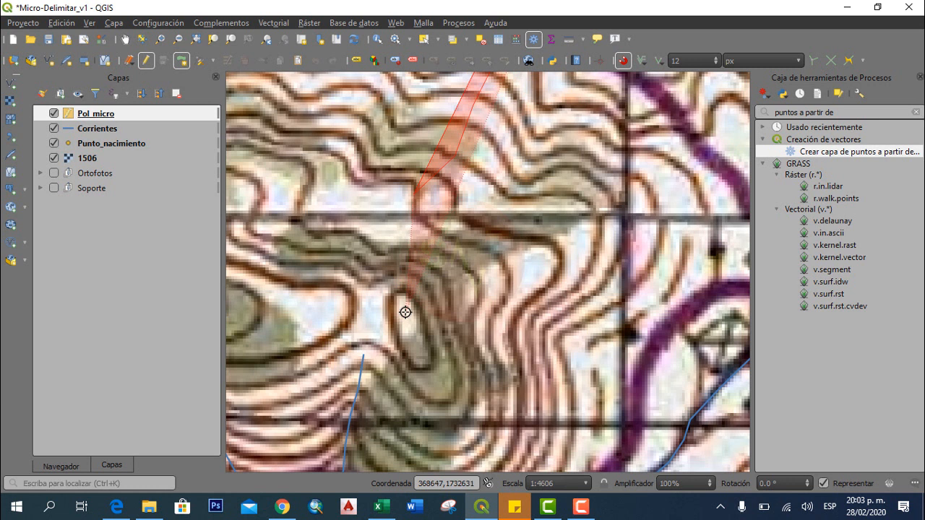
click(403, 311)
click(340, 317)
drag(339, 317, 605, 302)
click(530, 303)
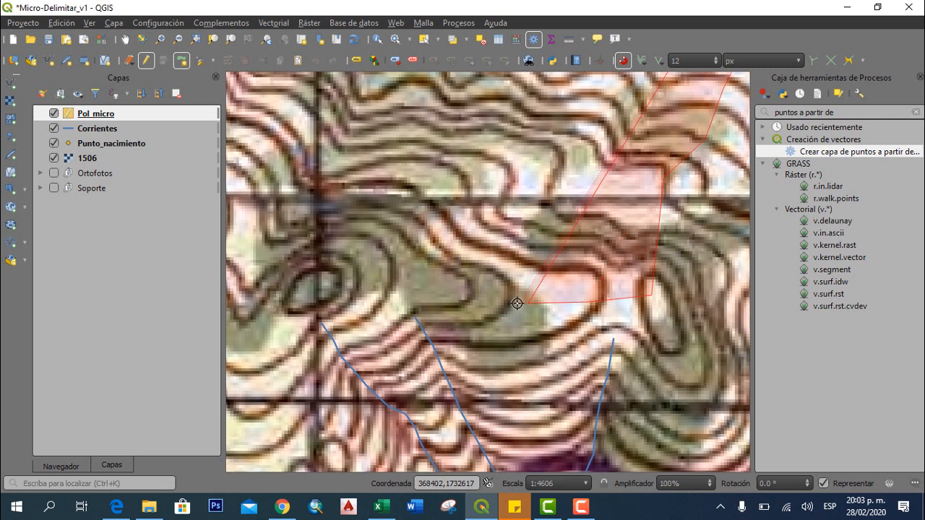
click(450, 290)
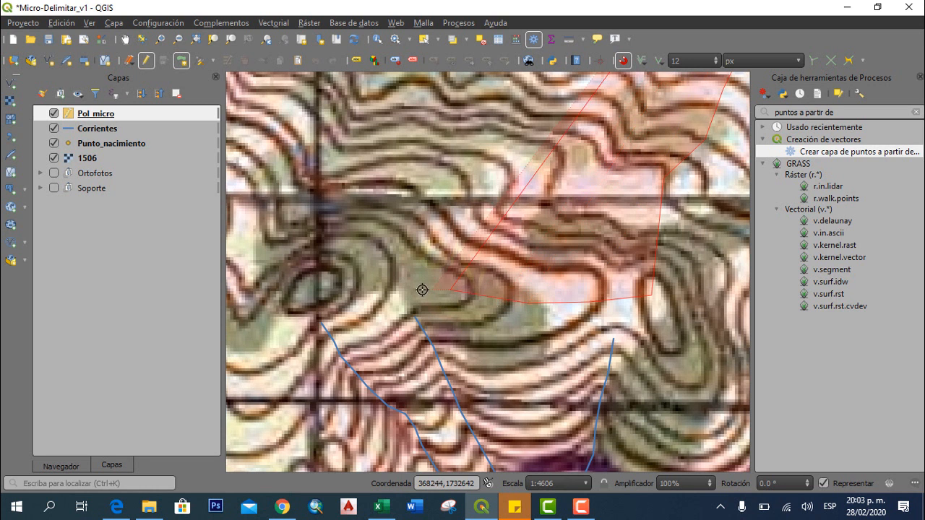
click(350, 277)
drag(324, 287, 528, 182)
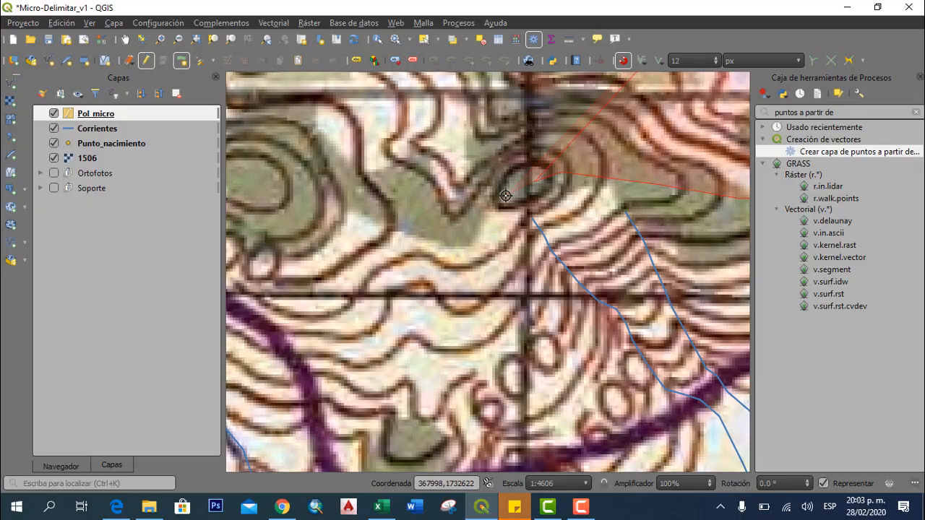
Extend the boundary west along the ridge and over the next hill toward the high ground southeast of Cerro Cajé
scroll(498, 203, down, 1)
drag(498, 203, 521, 235)
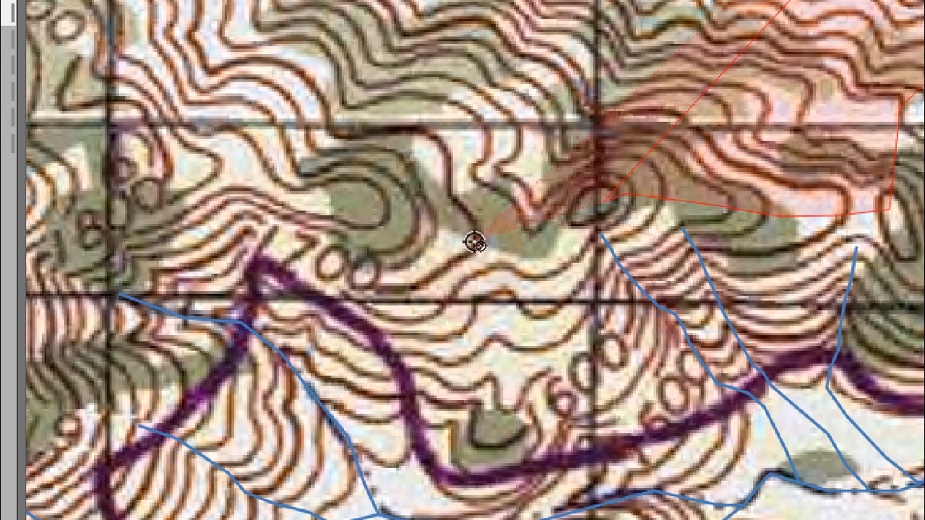
click(474, 234)
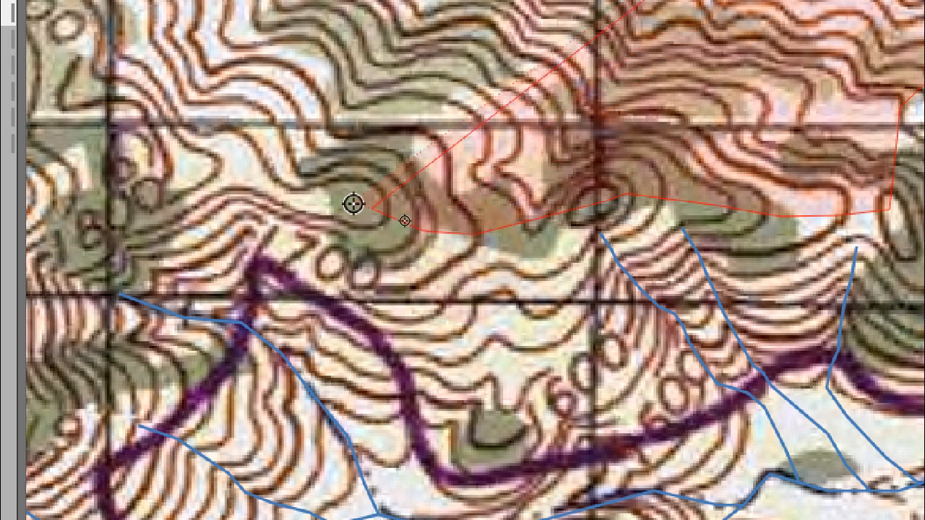
click(322, 200)
click(211, 159)
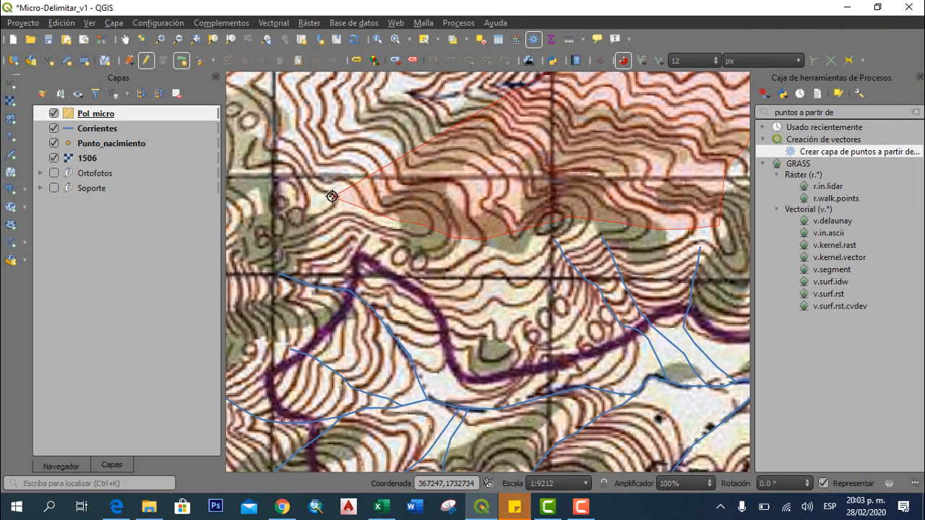
drag(331, 195, 527, 190)
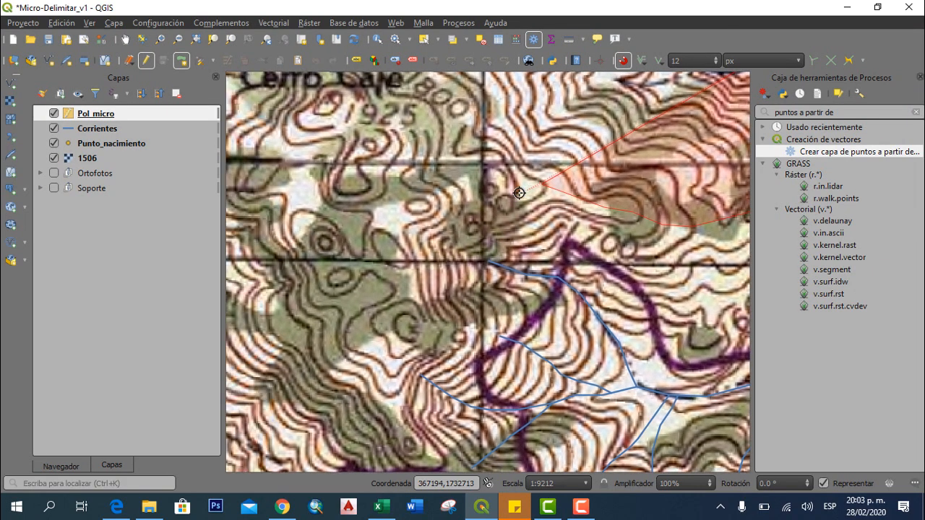
click(506, 194)
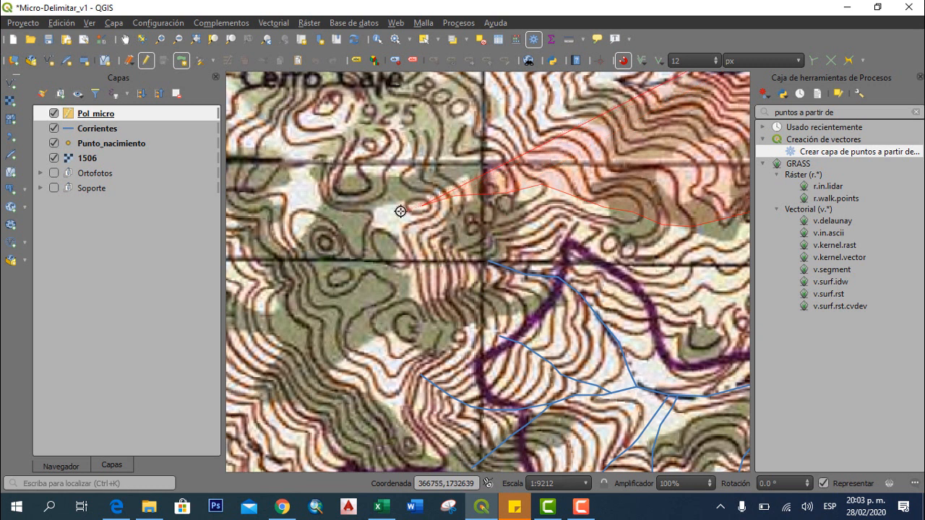
Continue the boundary south over the hilltops southeast of Cerro Cajé, passing just west of the head of the westernmost tributary
drag(391, 214, 453, 141)
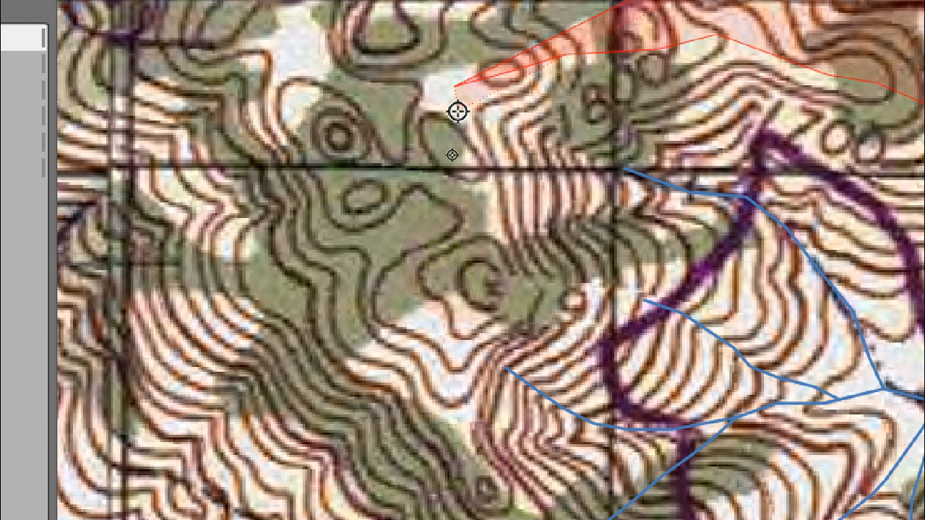
click(452, 110)
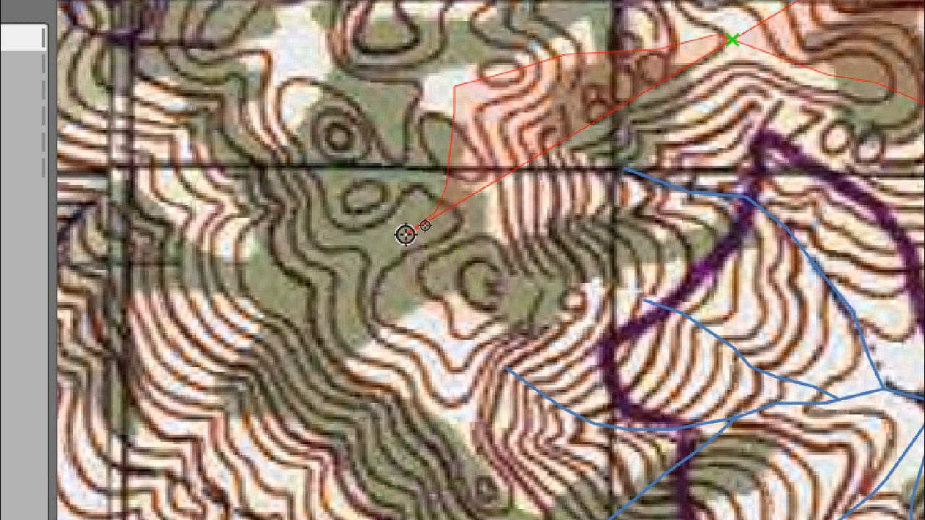
click(406, 233)
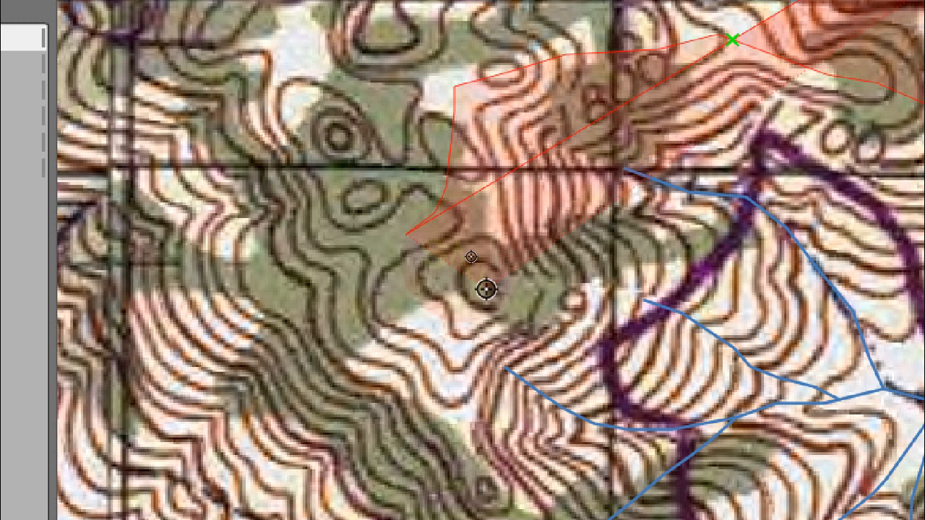
click(483, 278)
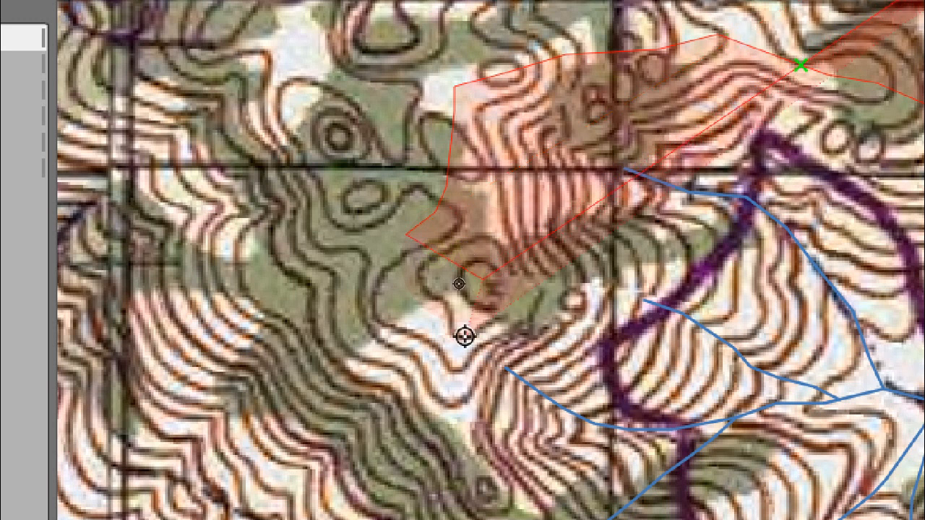
click(463, 337)
click(454, 406)
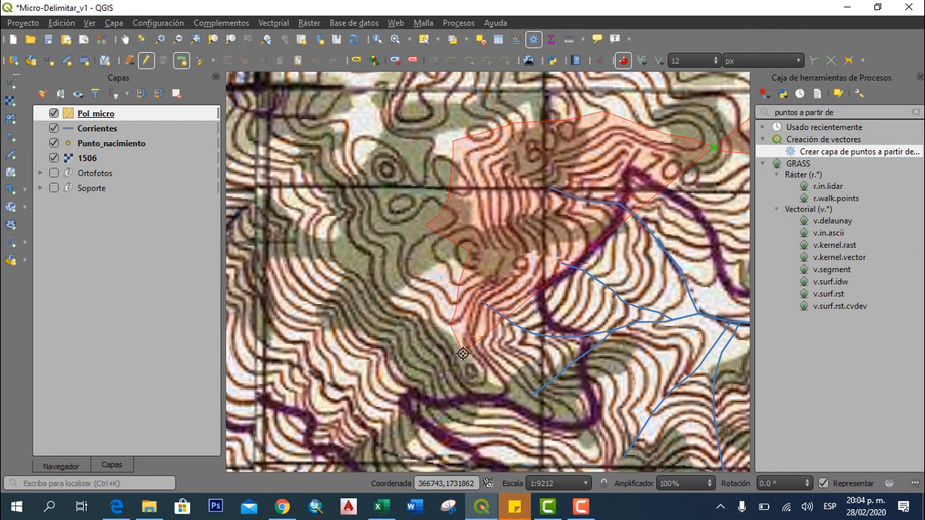
Extend the boundary southeast along the ridge, passing outside the heads of the next two southwestern tributaries
scroll(459, 347, up, 1)
scroll(415, 267, up, 1)
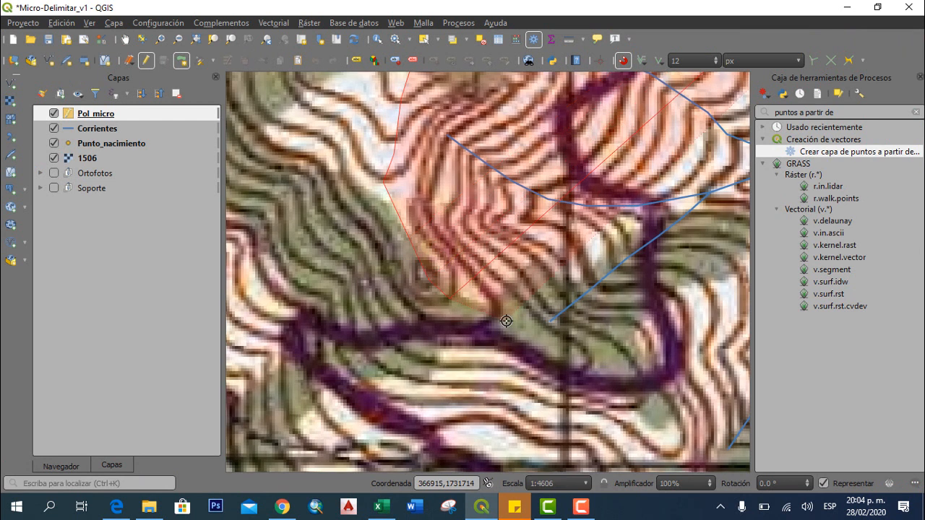
drag(619, 369, 436, 224)
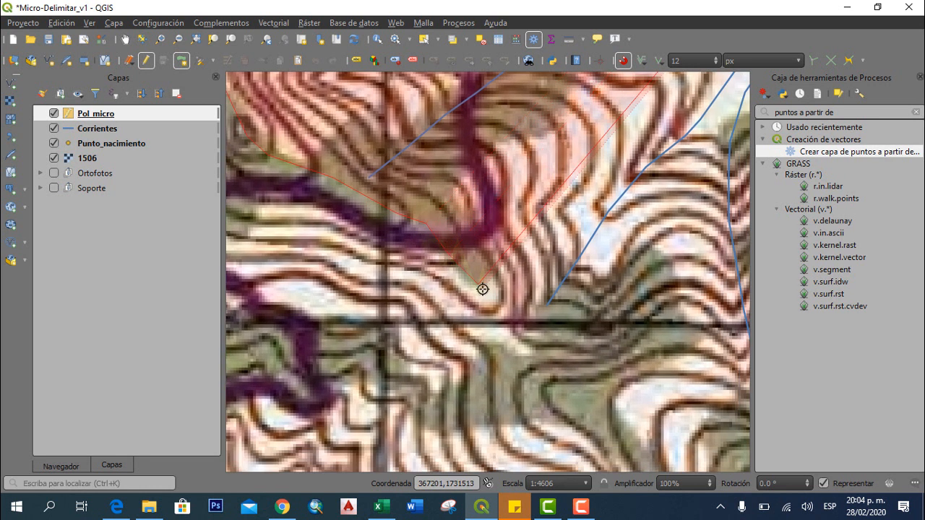
click(495, 312)
click(502, 350)
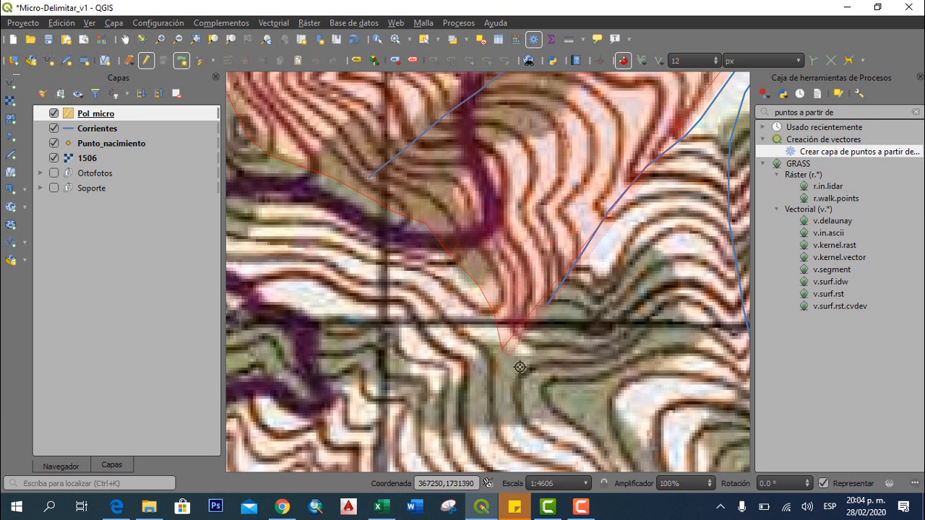
drag(525, 377, 362, 266)
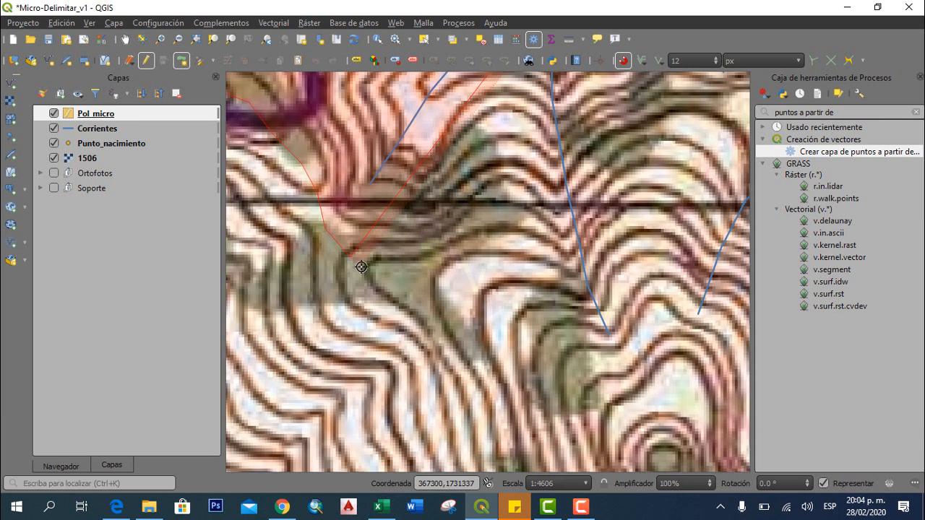
Trace the boundary east along the ridge and southeast over the round hilltop south of the following tributary heads
click(405, 281)
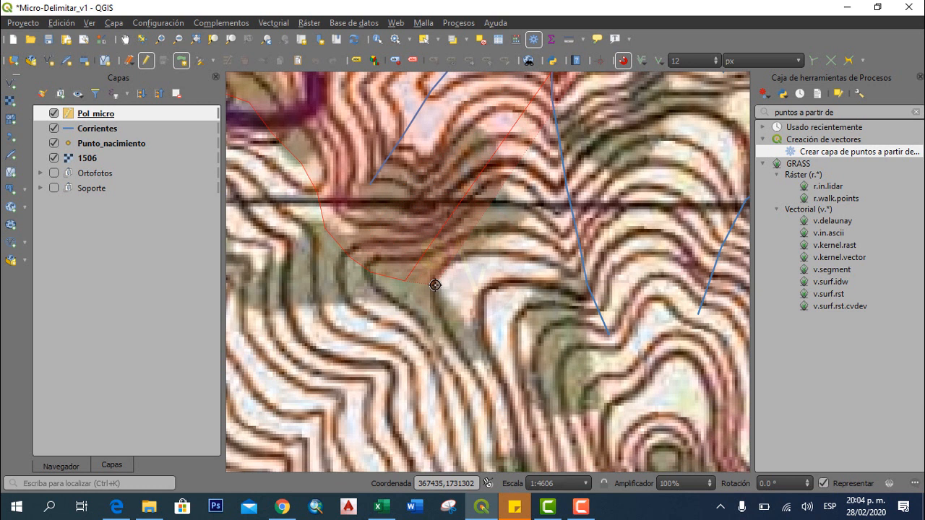
click(477, 284)
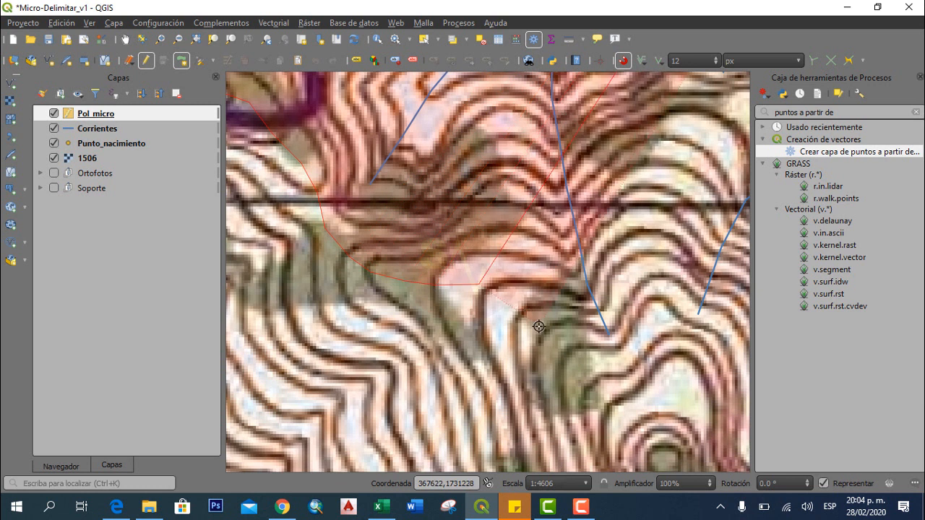
drag(586, 371, 407, 221)
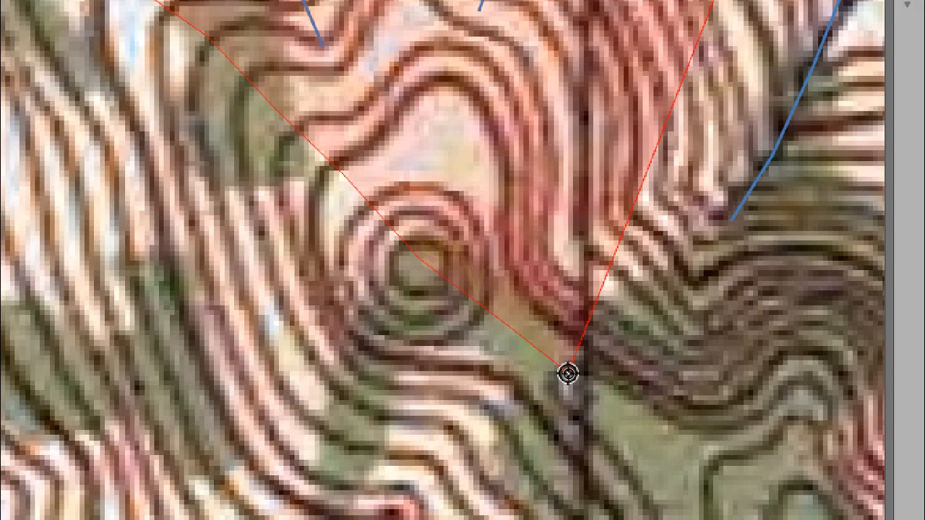
scroll(569, 373, down, 1)
drag(624, 413, 432, 242)
Continue the boundary south along the ridge toward the summit of Cerro Canil, staying west of the tributary heads
click(435, 242)
click(452, 271)
click(448, 317)
click(426, 373)
drag(426, 391, 350, 256)
click(362, 293)
click(381, 352)
click(404, 365)
click(433, 371)
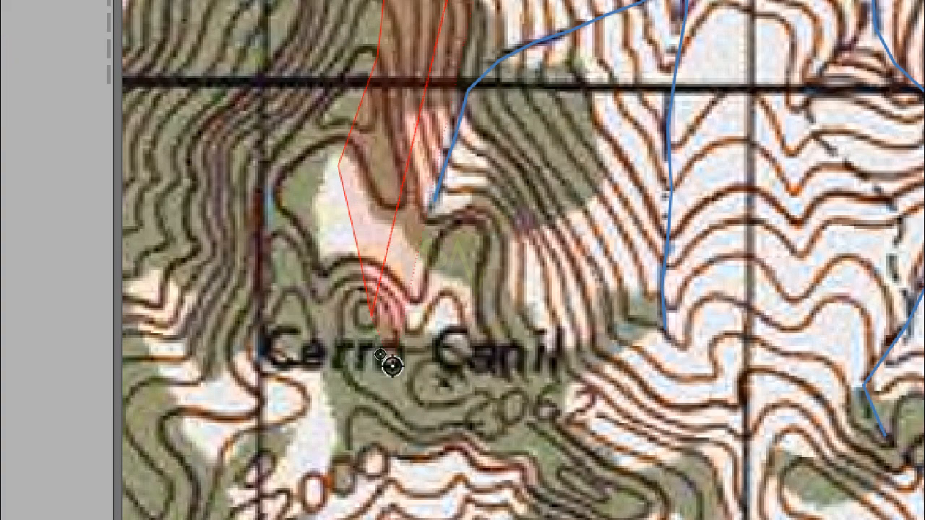
Extend the boundary southeast past Cerro Canil and east along the ridge just north of the grid label 29
scroll(519, 429, down, 1)
drag(518, 430, 421, 299)
click(457, 326)
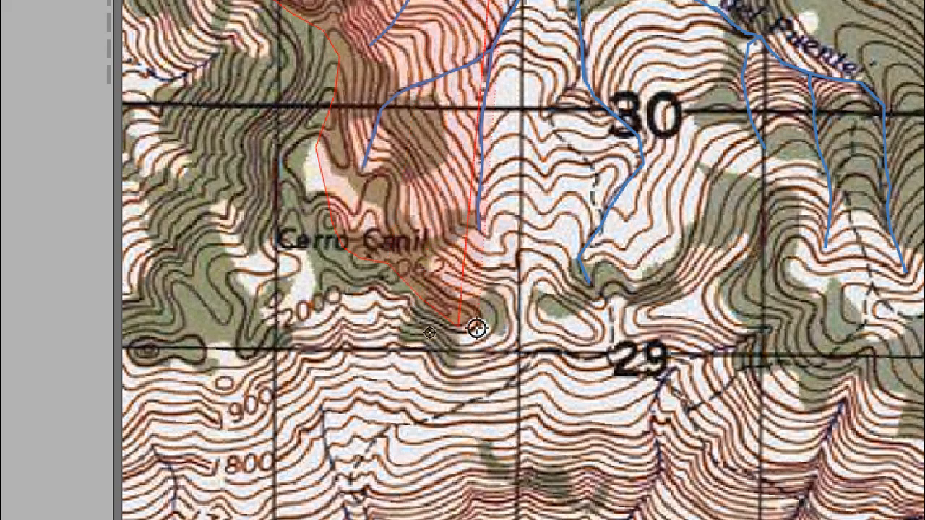
click(533, 318)
scroll(654, 307, up, 1)
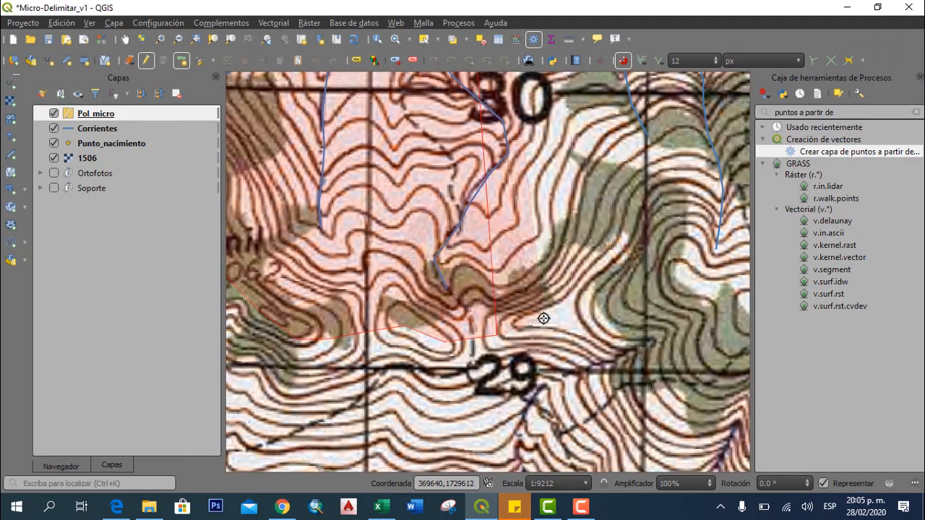
drag(637, 290, 352, 263)
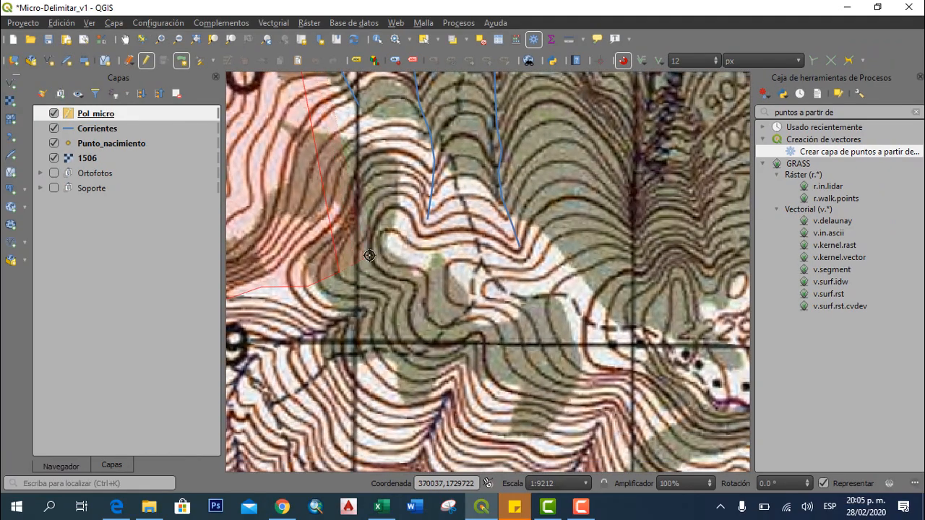
Continue the boundary east along the ridge south of the Río del Puente headwaters to the high ground west of the 2229 summit
click(376, 255)
click(404, 252)
click(450, 276)
click(537, 295)
click(578, 310)
drag(584, 312, 365, 259)
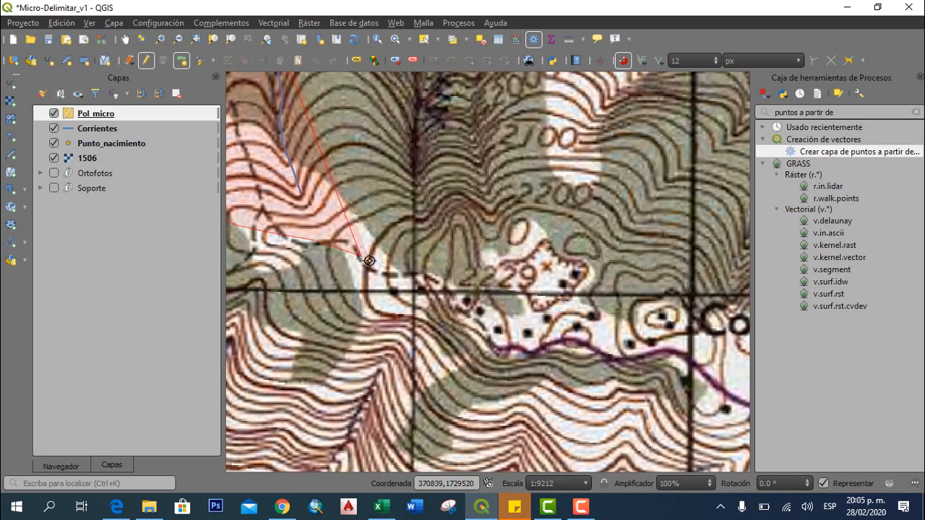
Turn the boundary north and trace the ridge east of the Río del Puente, back northwest toward the grid label 31
scroll(405, 272, down, 2)
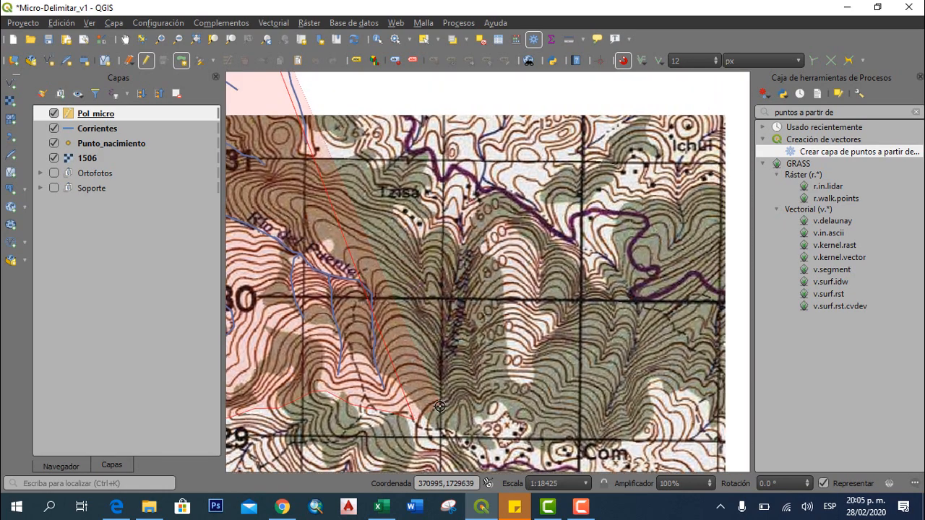
scroll(481, 321, up, 1)
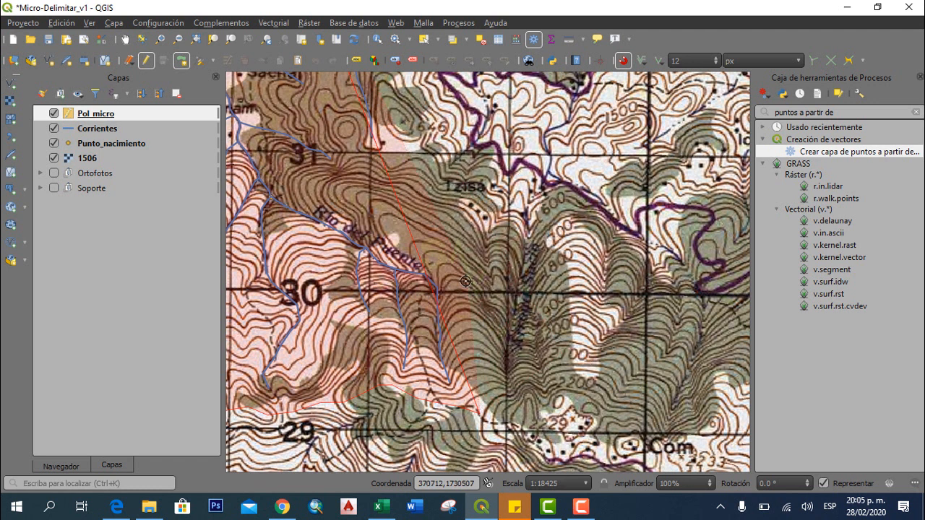
click(470, 351)
click(449, 275)
click(426, 244)
click(378, 210)
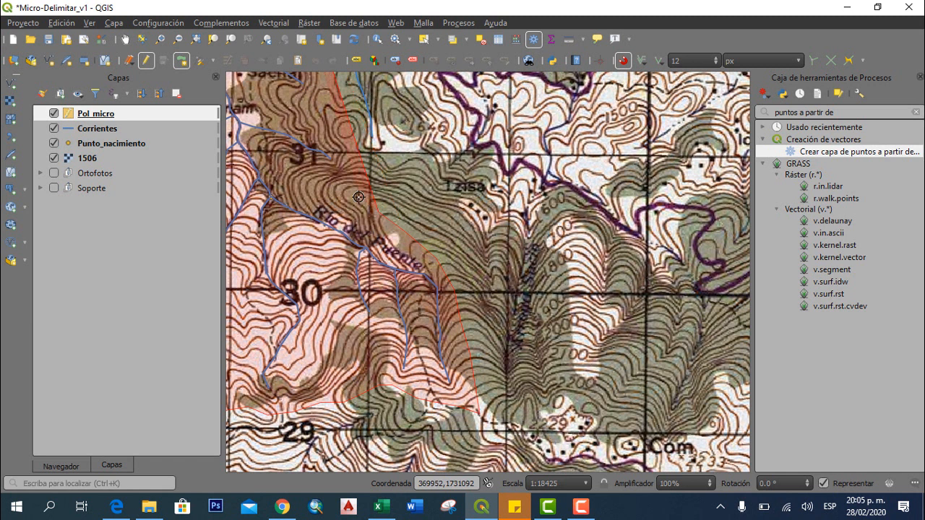
Trace the boundary north past the 1646 hill and the eastern tributary to the western edge of Jacaltenango
scroll(359, 196, up, 1)
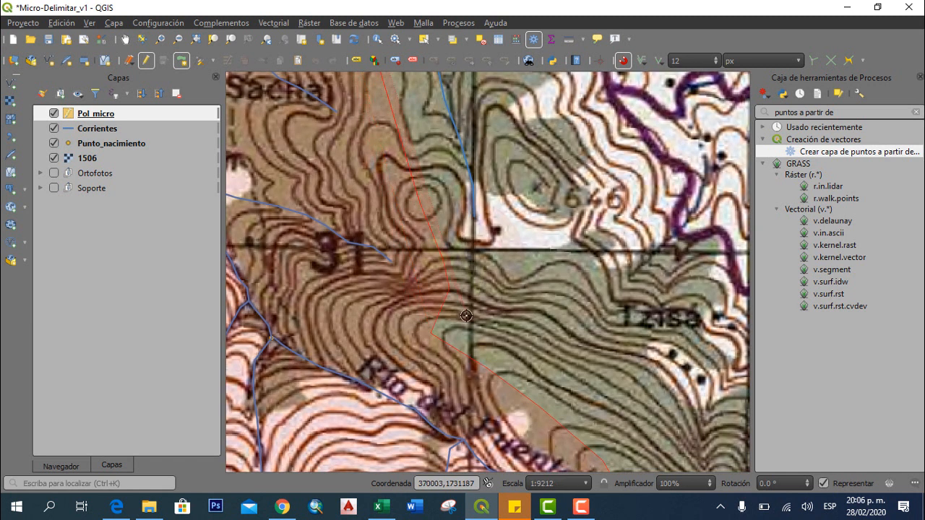
click(531, 180)
drag(532, 180, 530, 359)
click(494, 288)
click(481, 242)
drag(448, 162, 485, 353)
click(488, 281)
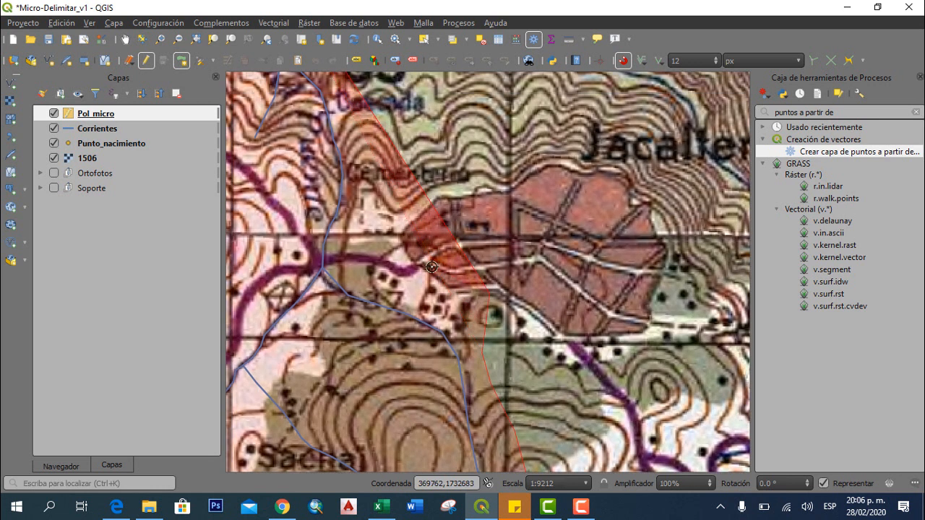
Carry the boundary north to the stream mouth on the Río Azul, finish the polygon and accept its autogenerated fid
drag(419, 201, 505, 380)
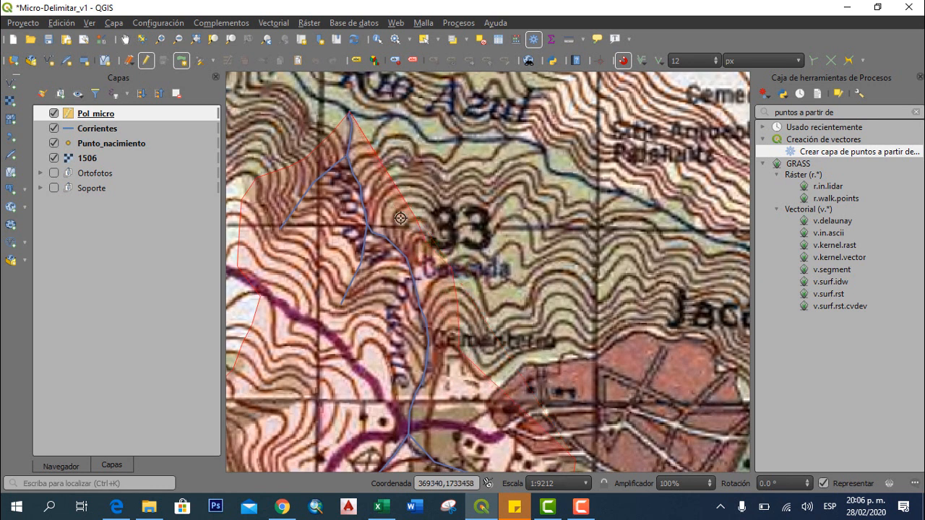
drag(389, 172, 406, 259)
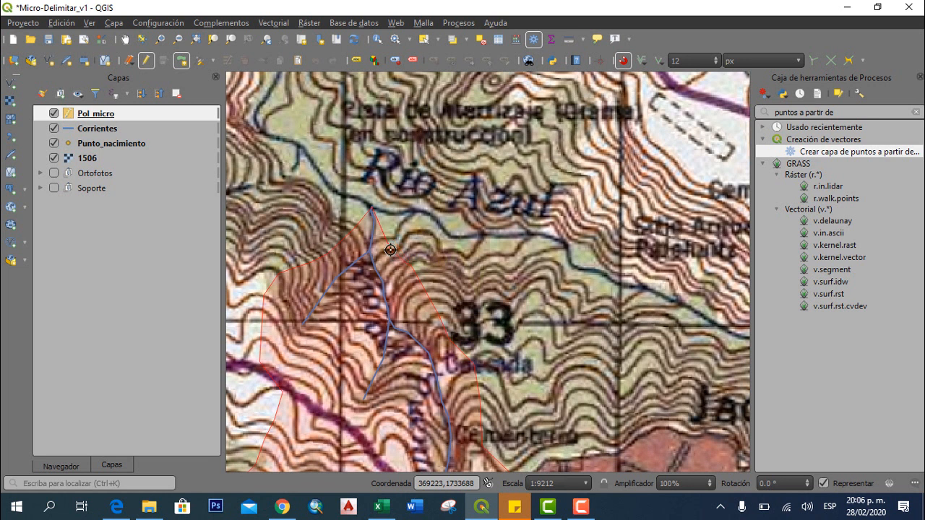
right_click(390, 250)
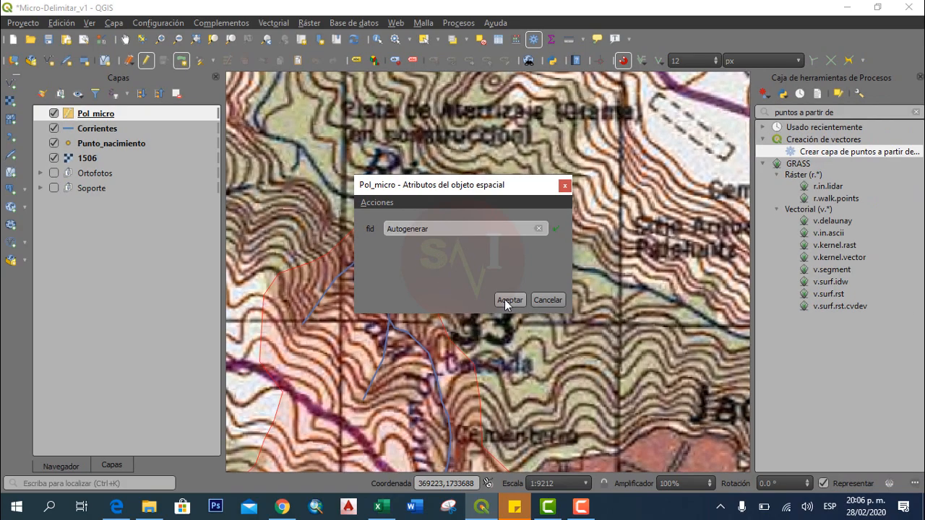
click(506, 300)
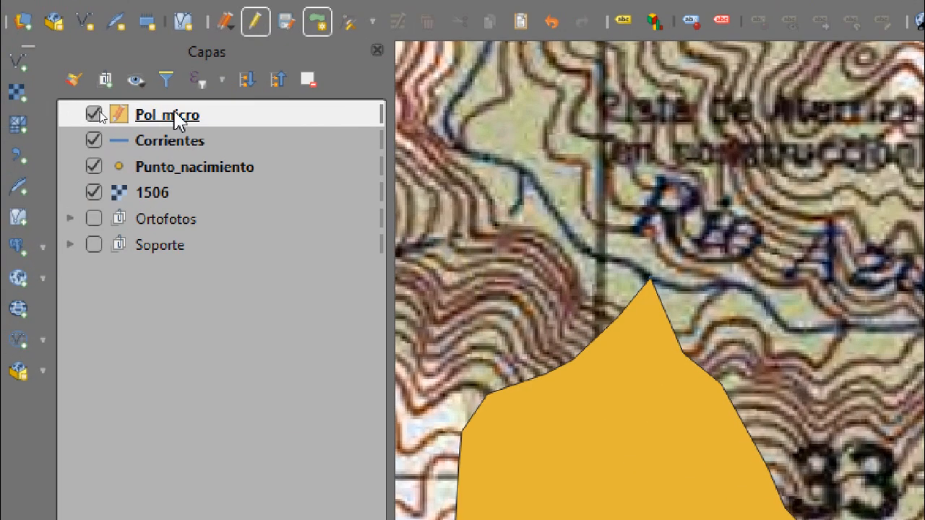
Show the full extent of the Pol_micro layer and apply the outline blue symbol to its polygon
right_click(175, 113)
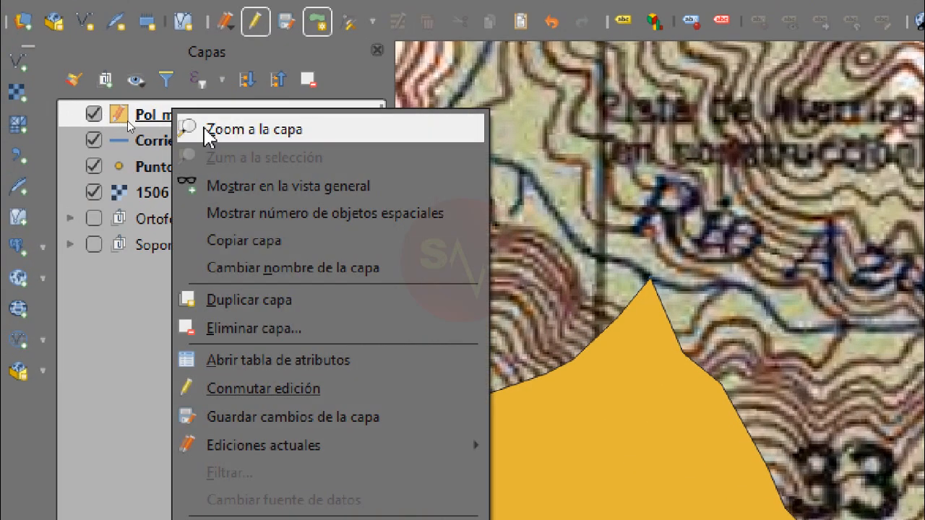
click(233, 131)
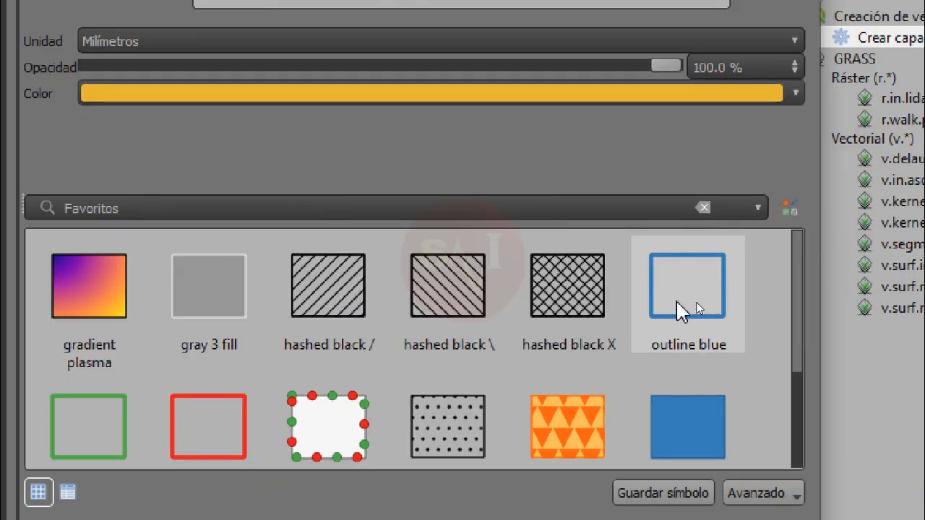
click(696, 303)
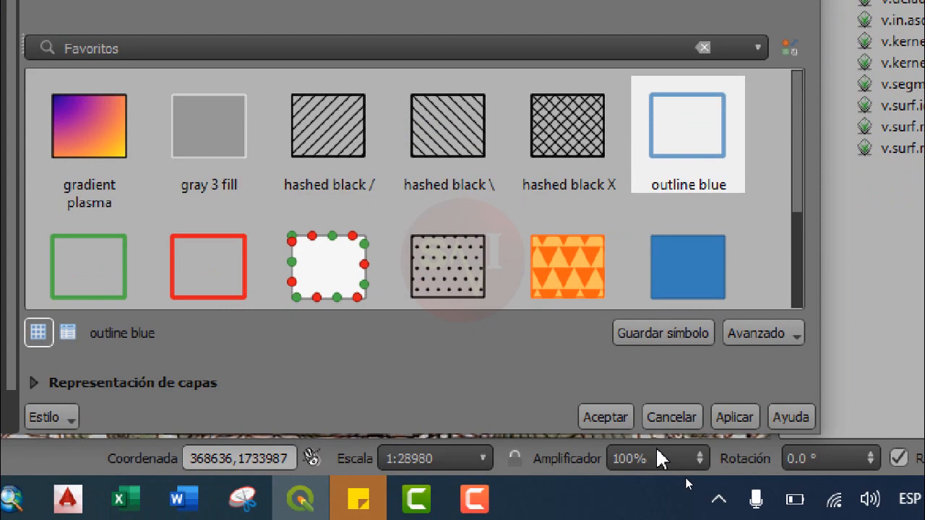
click(606, 417)
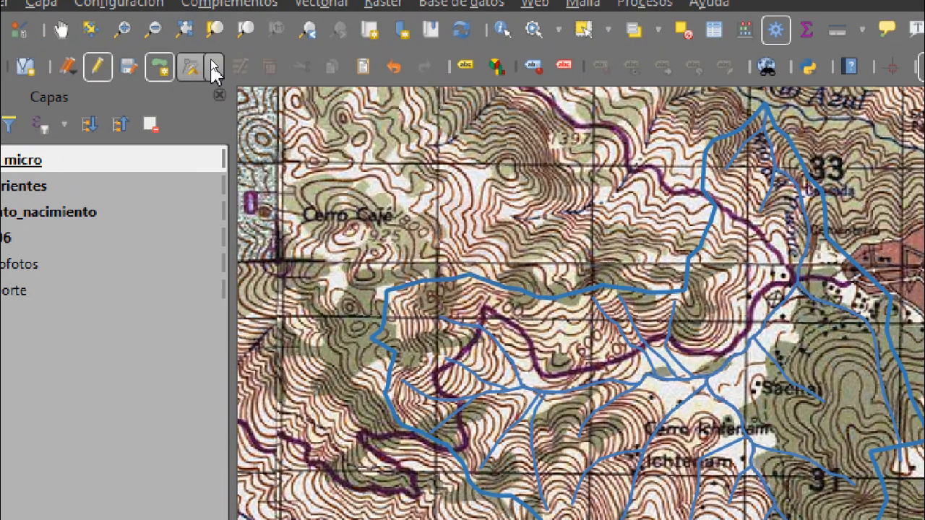
With the vertex tool limited to the current layer, move the hilltop vertex north of grid line 31 southeast, beyond the eastern tributary's head
click(211, 62)
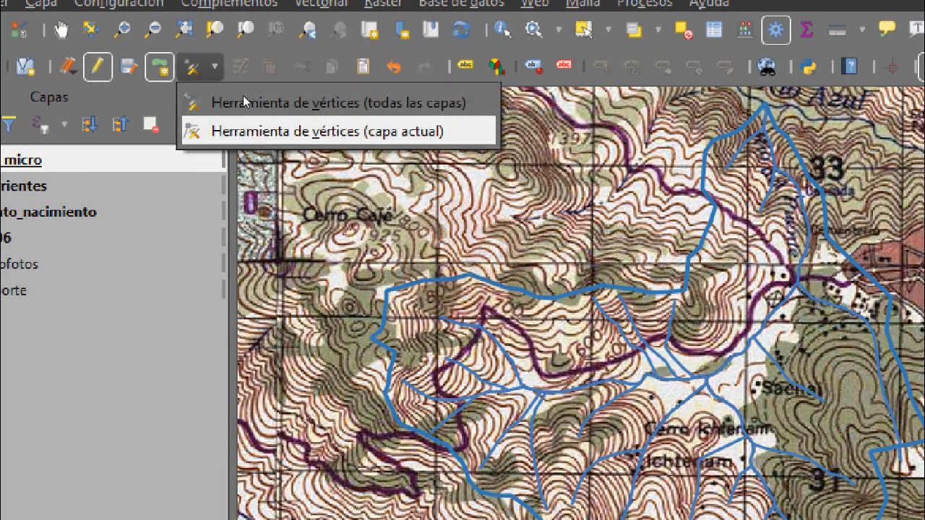
click(272, 136)
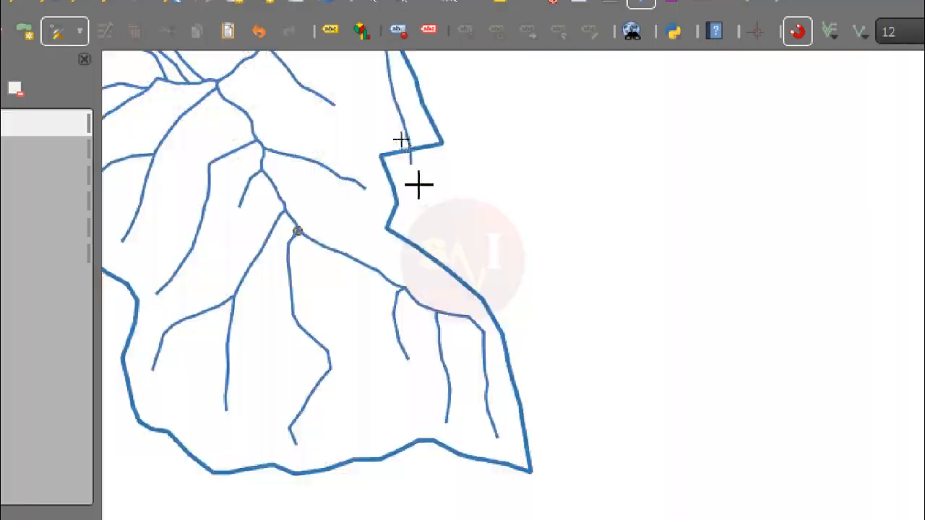
click(383, 134)
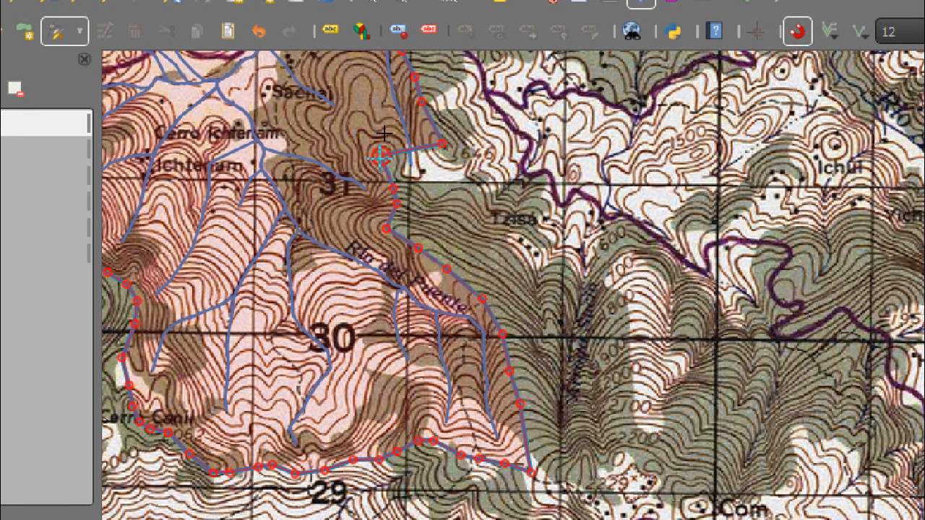
click(437, 195)
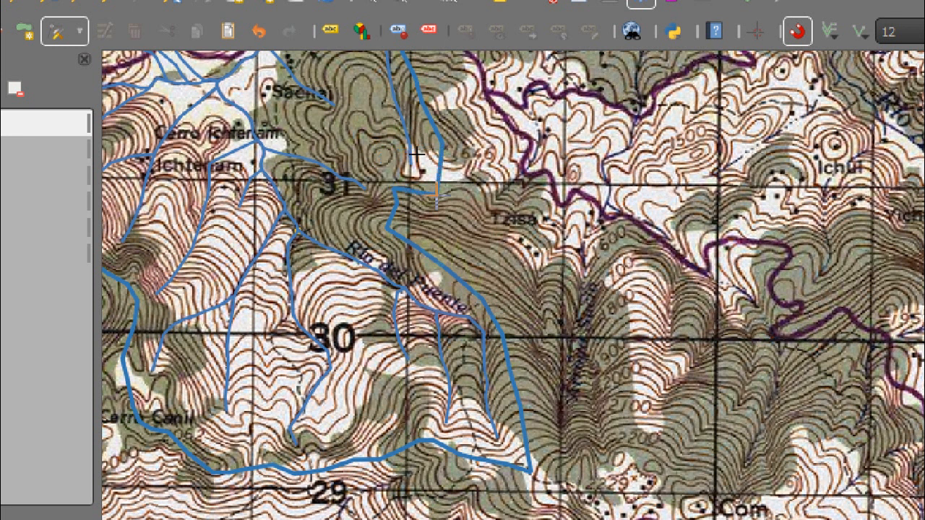
Move the inward-bending boundary vertex north of the Río del Puente label onto the neighbouring vertex to its southeast
click(387, 230)
click(419, 246)
scroll(419, 240, up, 1)
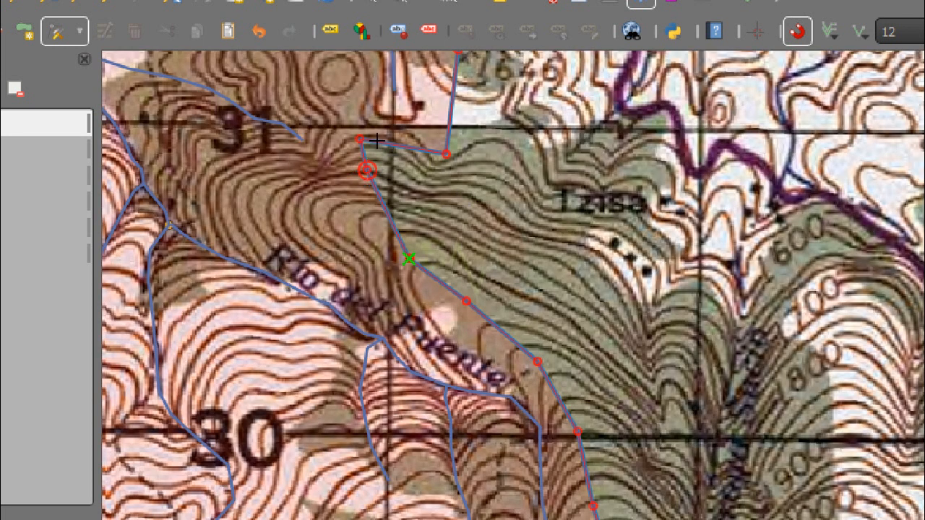
Move the three boundary vertices just south of grid line 31 eastward toward the Tzisa label, smoothing the divide north of Río del Puente
click(368, 170)
click(461, 205)
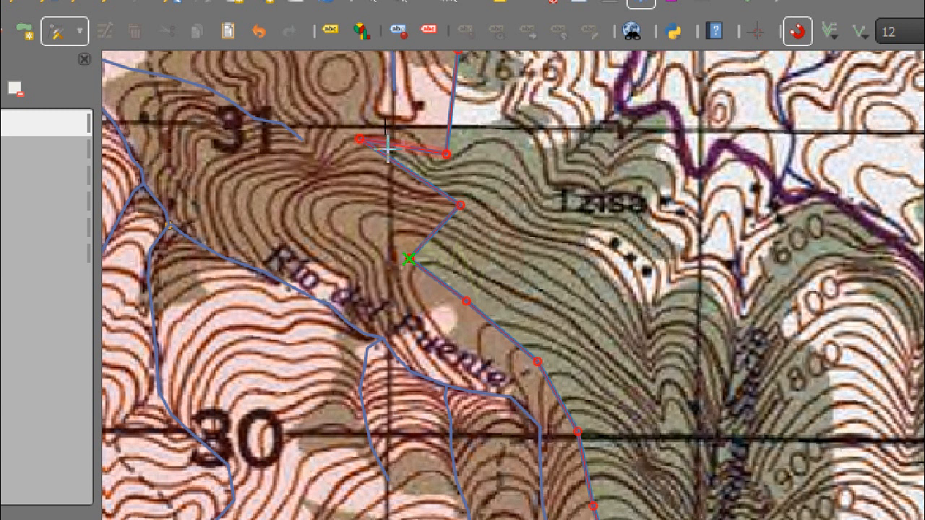
click(472, 180)
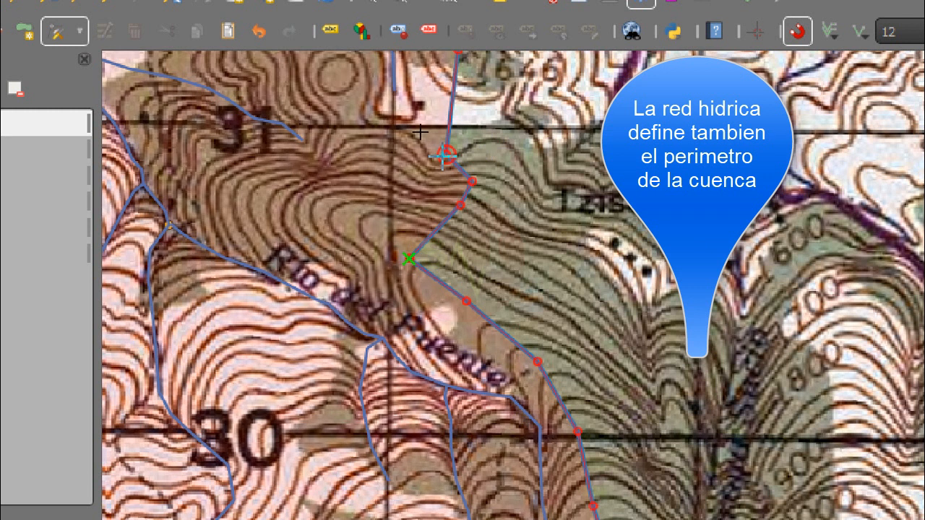
click(490, 141)
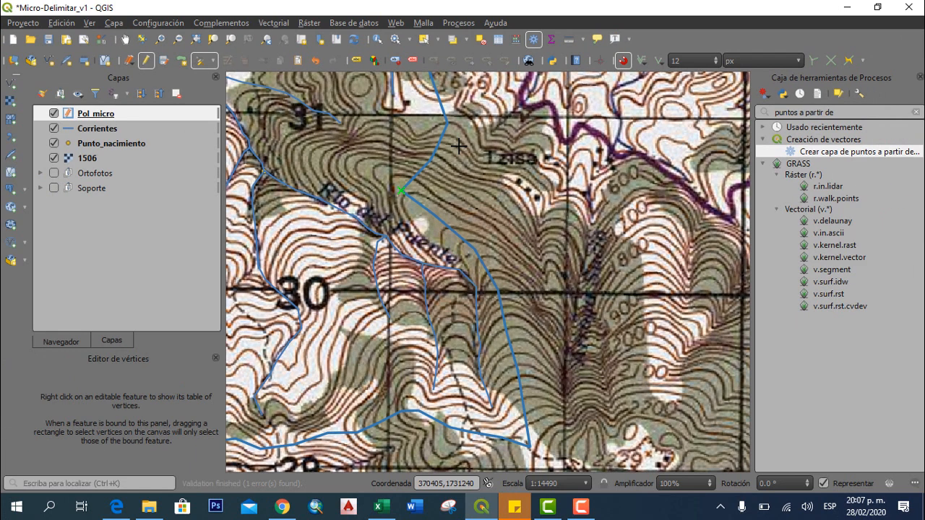
Zoom to the full Pol_micro layer, save its edits and end editing, and hide the 1506 base map
scroll(458, 146, down, 1)
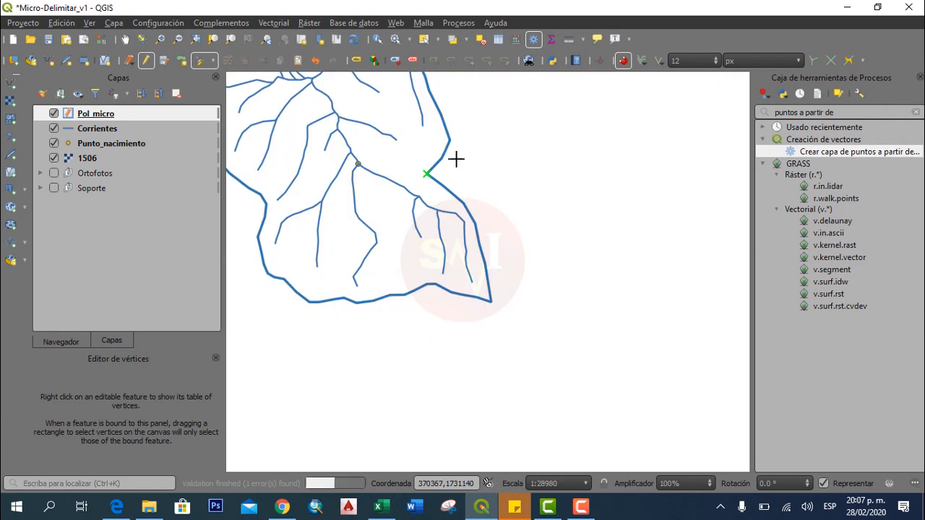
right_click(98, 116)
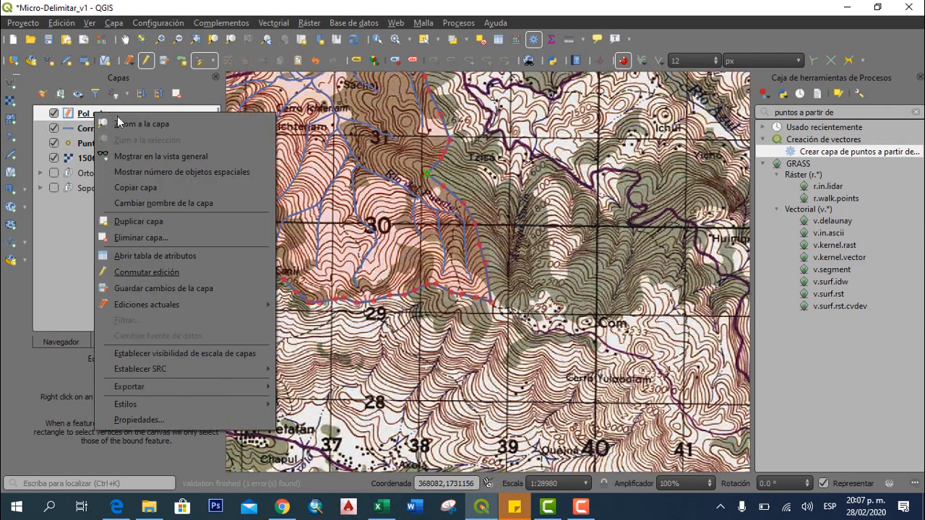
click(123, 122)
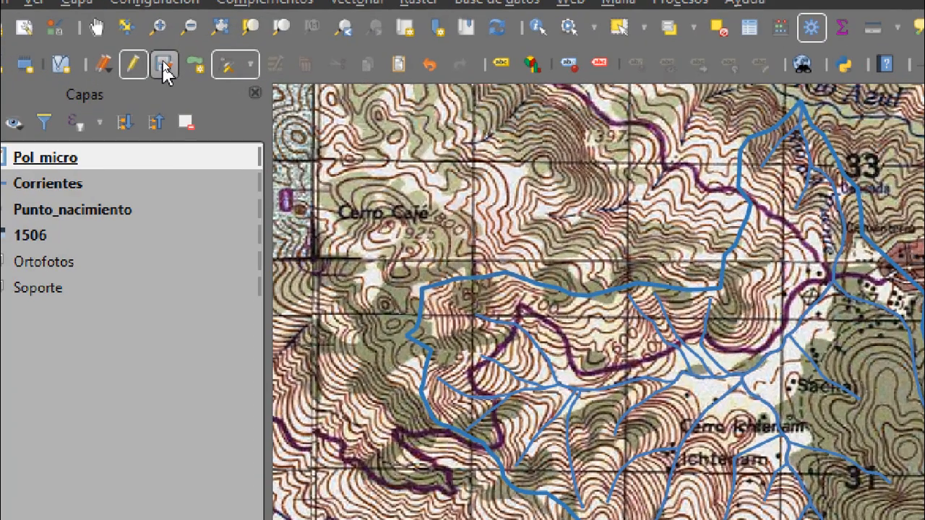
click(163, 61)
click(135, 64)
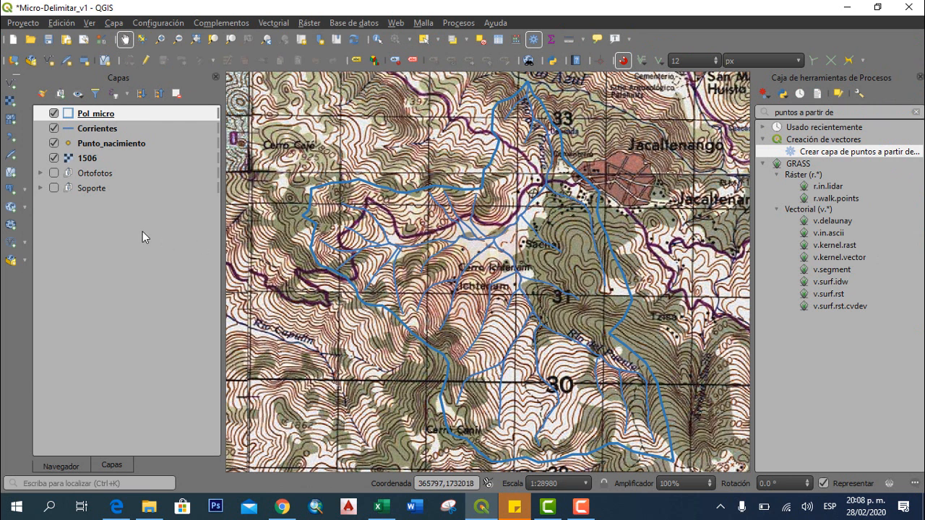
click(53, 157)
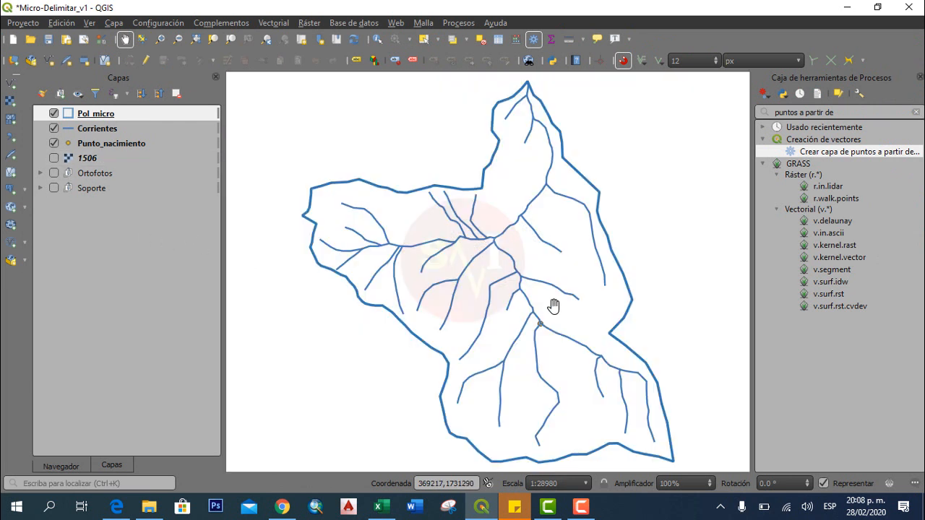